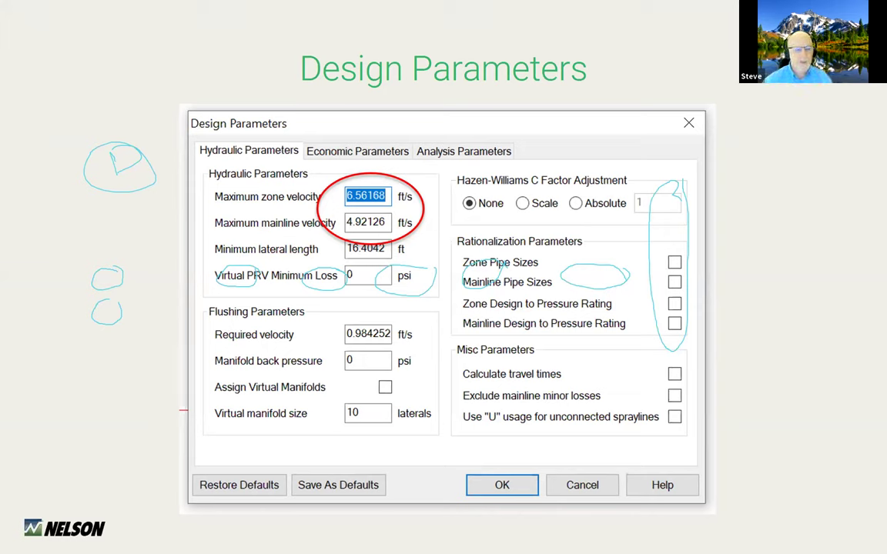
# Switch to the Irricad Database Editor and show the pipe components of the Tutorial database
pyautogui.press('Right')
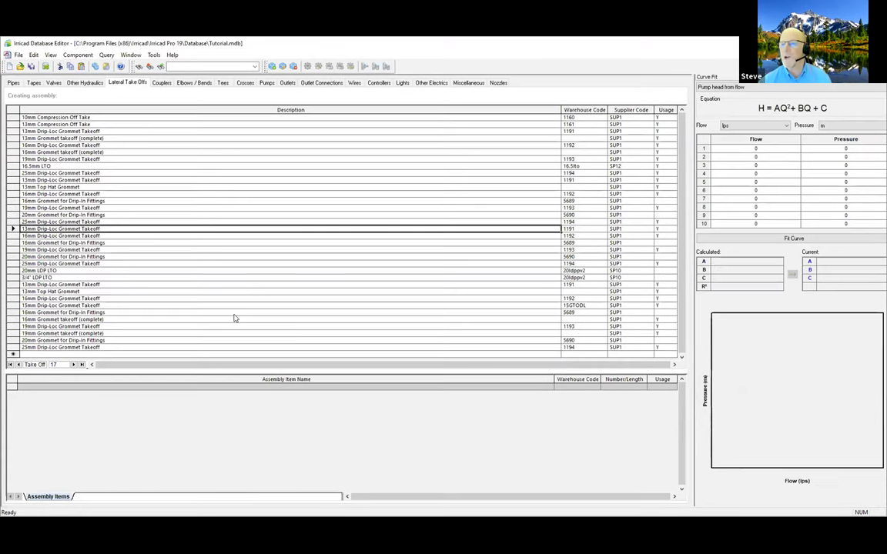
pyautogui.click(13, 82)
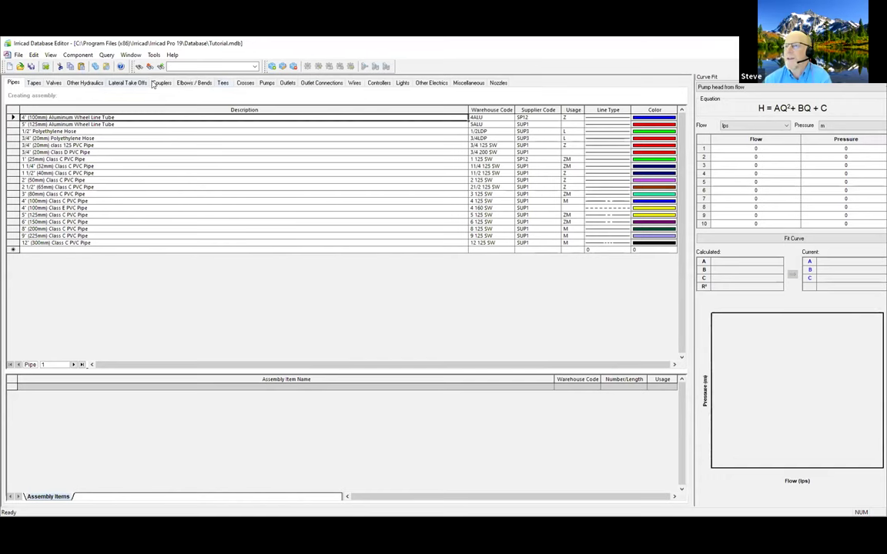
# Examine the database's measurement unit settings and accept them
pyautogui.click(19, 55)
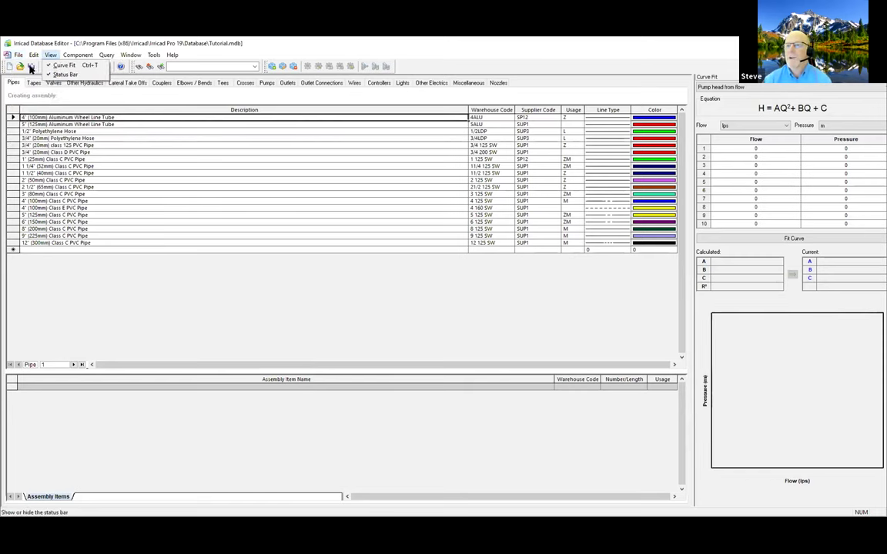
pyautogui.moveTo(33, 55)
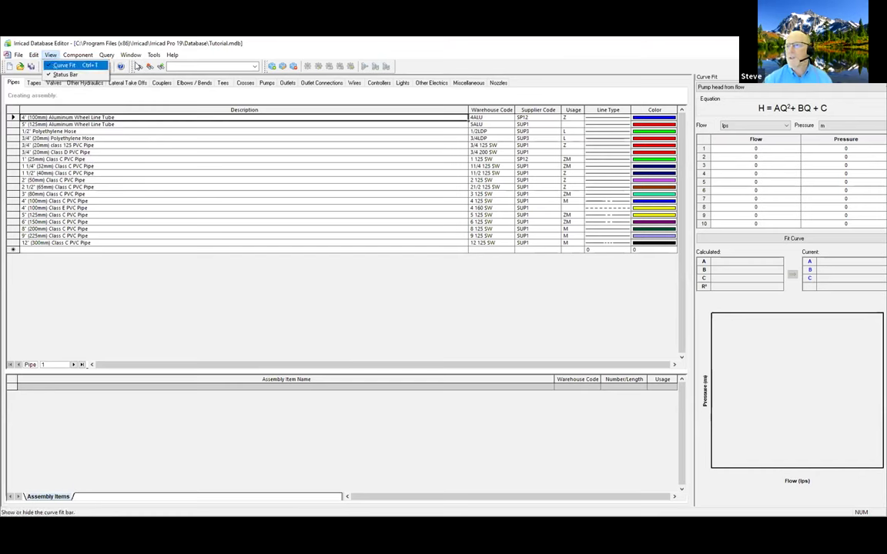
pyautogui.moveTo(131, 55)
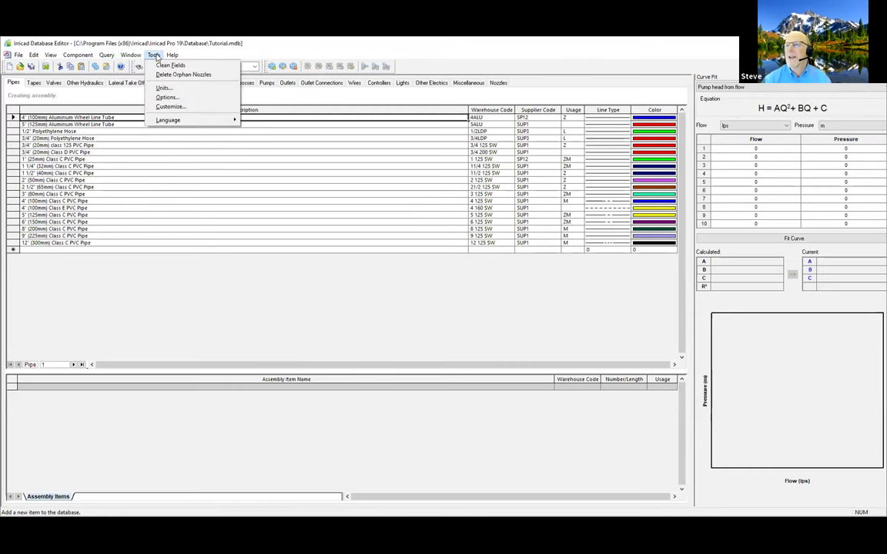
pyautogui.click(186, 89)
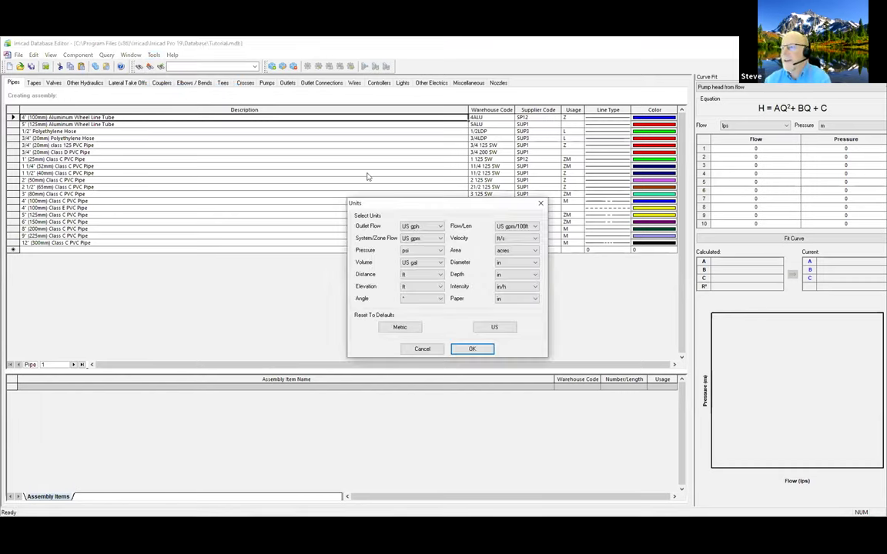
pyautogui.moveTo(401, 203); pyautogui.dragTo(289, 139)
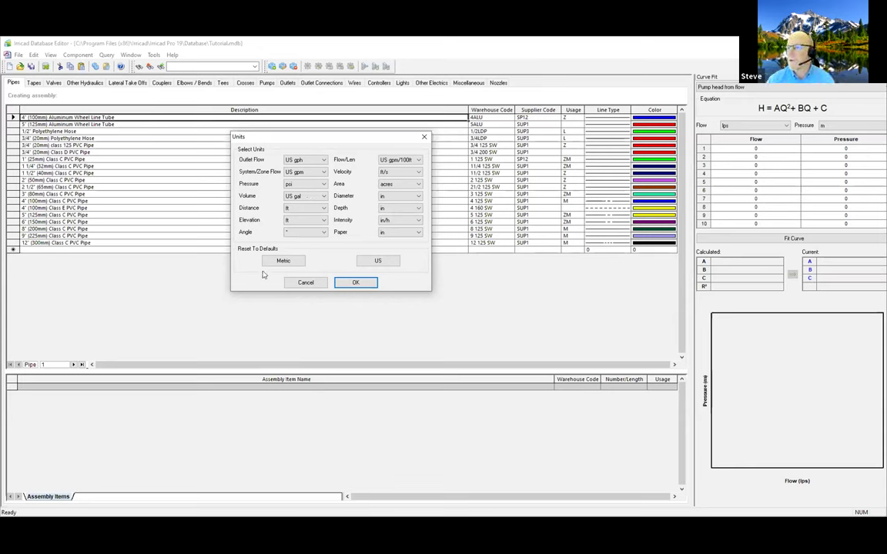
pyautogui.click(364, 284)
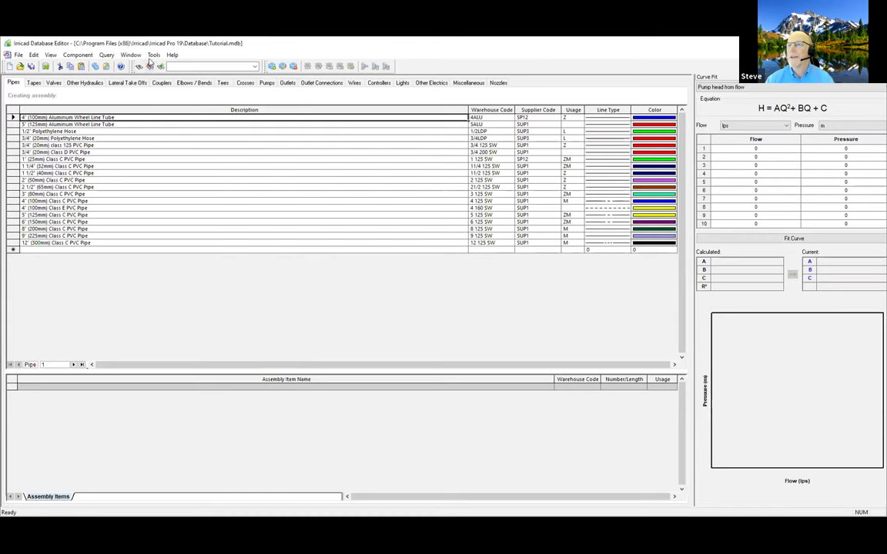
# Set the editor to open the last database on startup instead of the default one
pyautogui.click(153, 55)
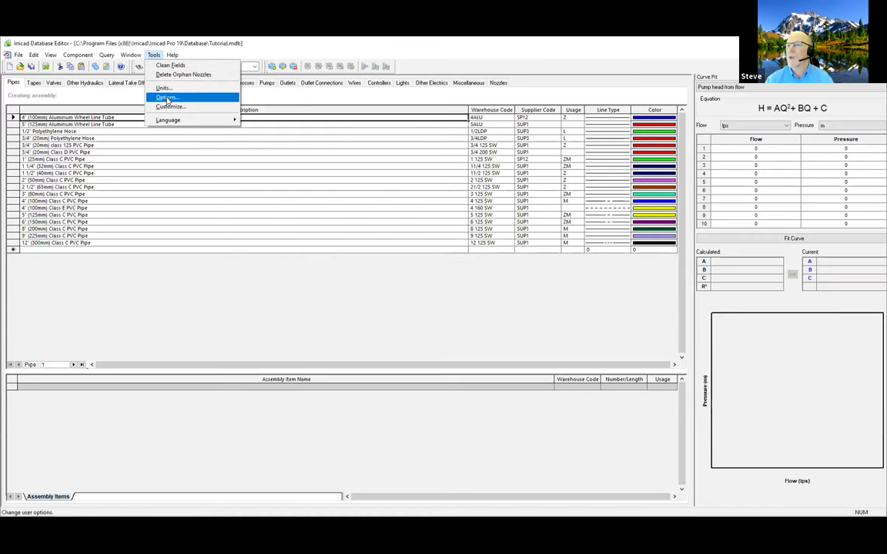
pyautogui.click(166, 97)
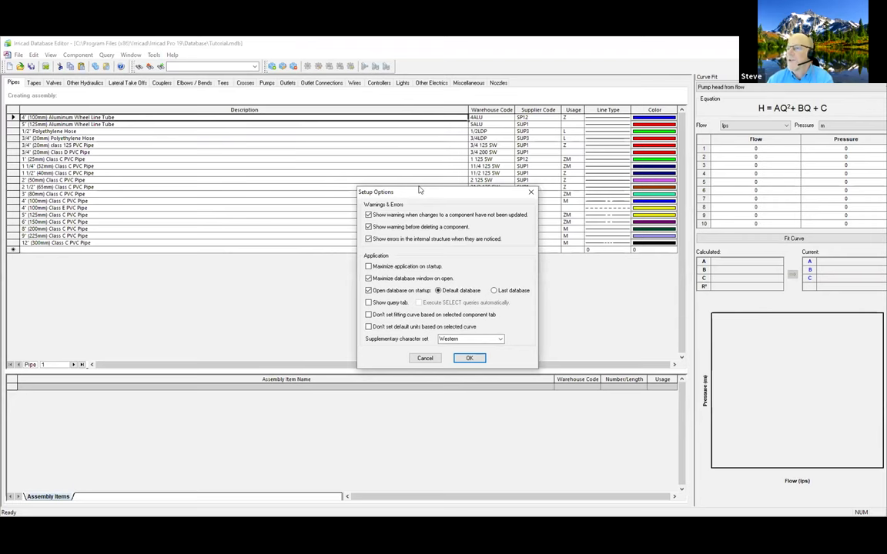
pyautogui.moveTo(397, 191); pyautogui.dragTo(321, 134)
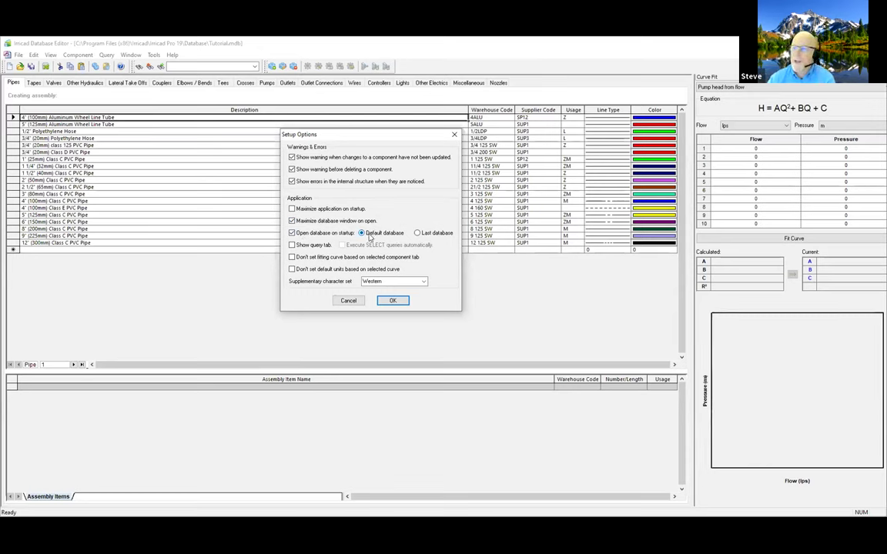
pyautogui.click(417, 233)
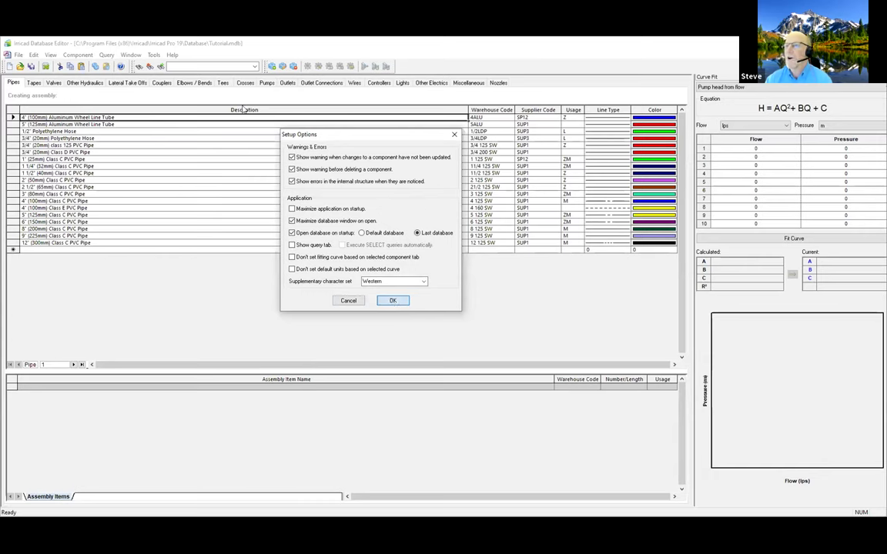
pyautogui.click(393, 300)
# Examine the toolbar customization options and leave them without saving any changes
pyautogui.click(154, 55)
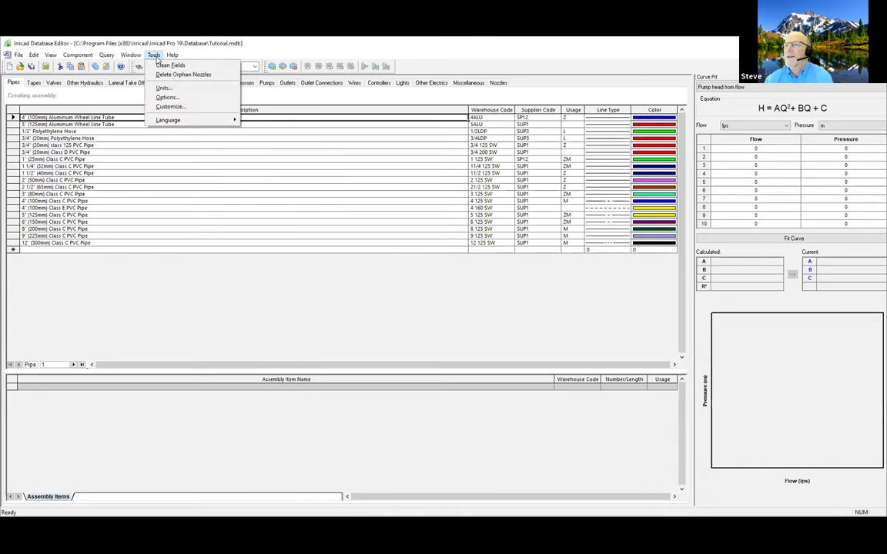
pyautogui.click(171, 107)
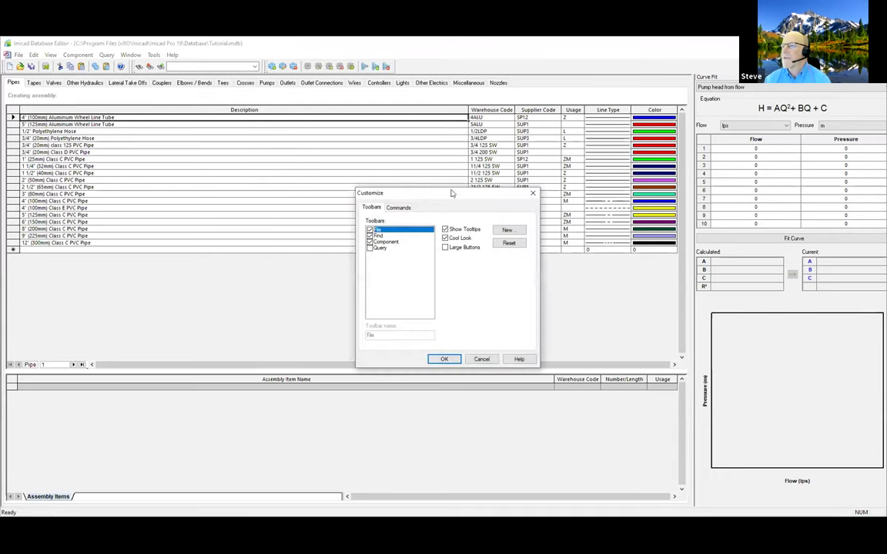
pyautogui.moveTo(429, 192); pyautogui.dragTo(307, 134)
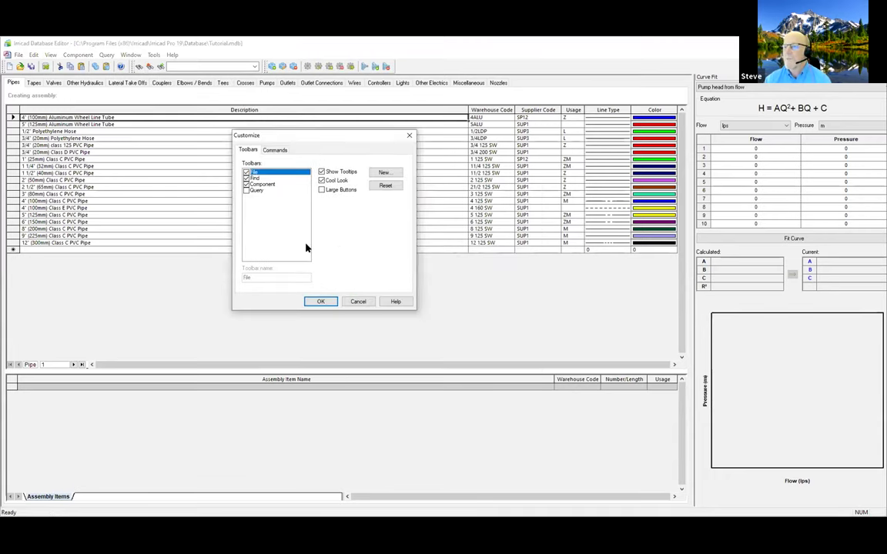
pyautogui.click(358, 301)
# Open the Database Editor's help contents
pyautogui.click(171, 56)
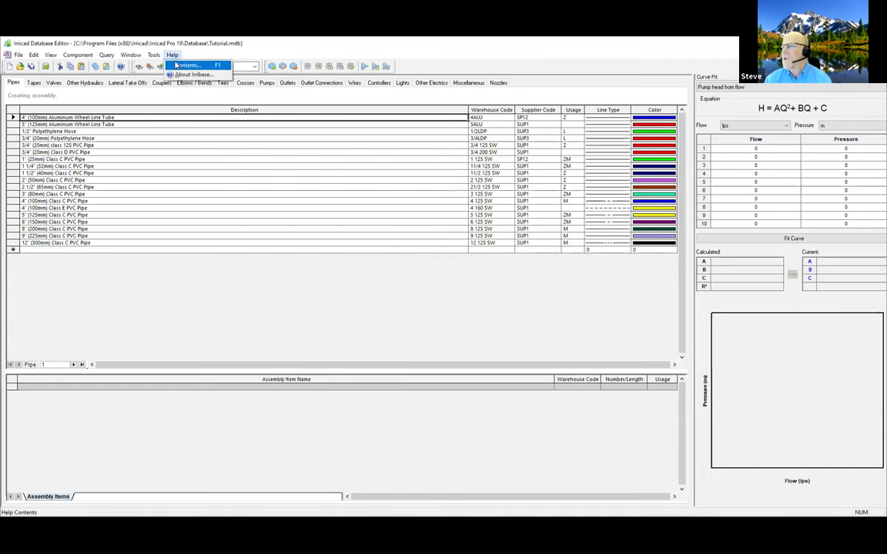
pyautogui.click(188, 67)
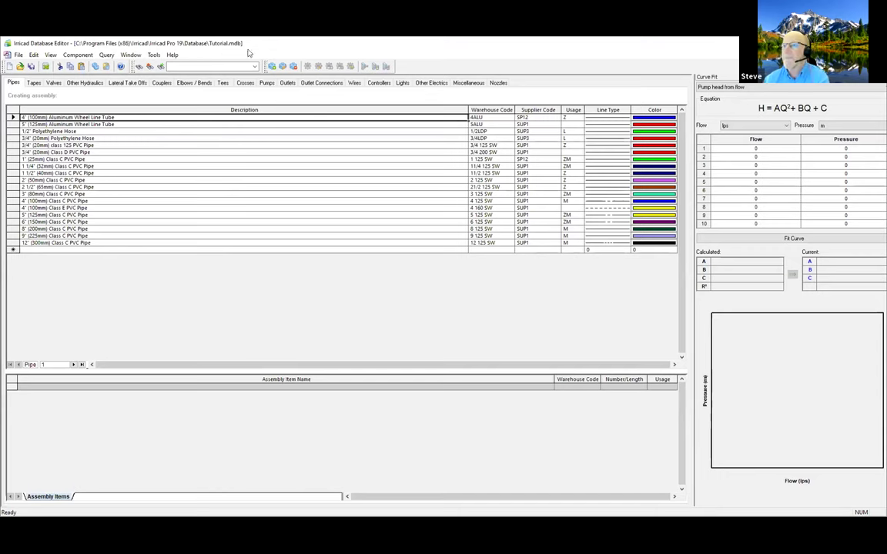
# Look through the Tapes, Valves, Other Hydraulics and Pipes component lists and their matching curve-fit equations
pyautogui.click(34, 83)
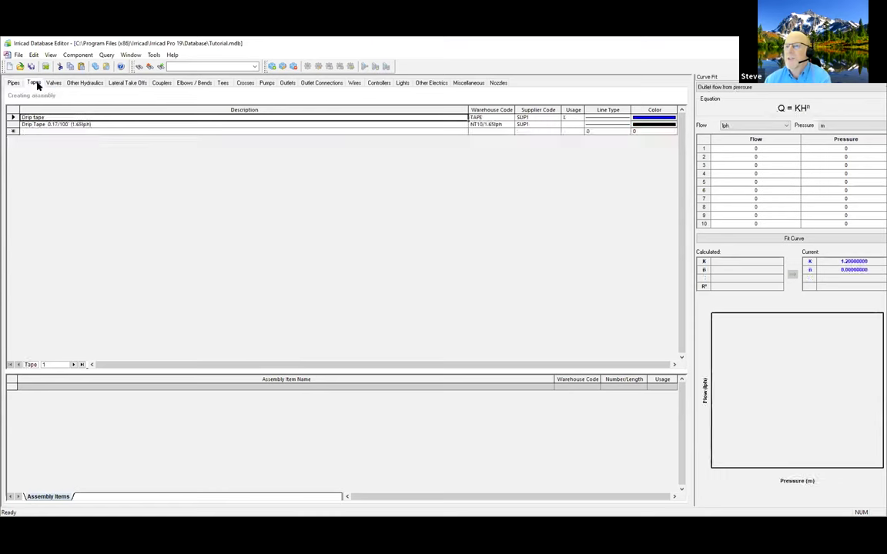
pyautogui.click(53, 83)
pyautogui.click(82, 83)
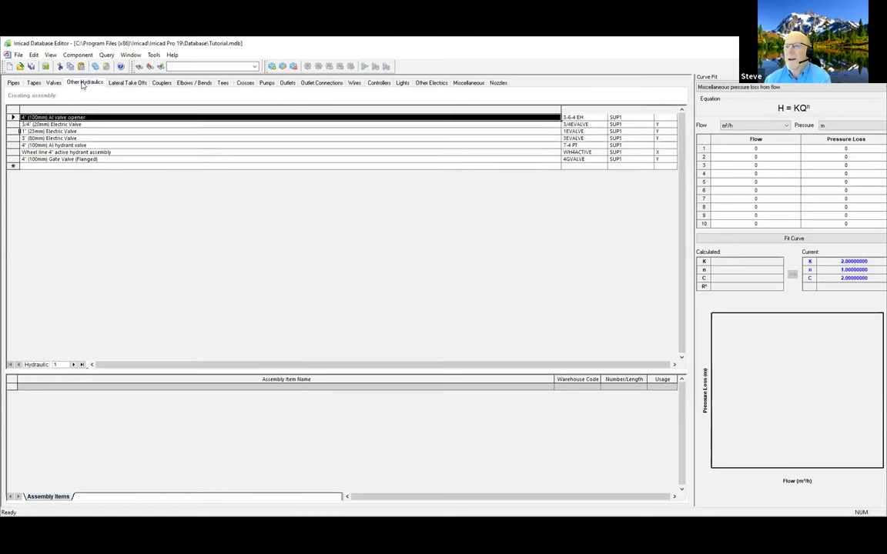
pyautogui.click(53, 84)
pyautogui.click(34, 83)
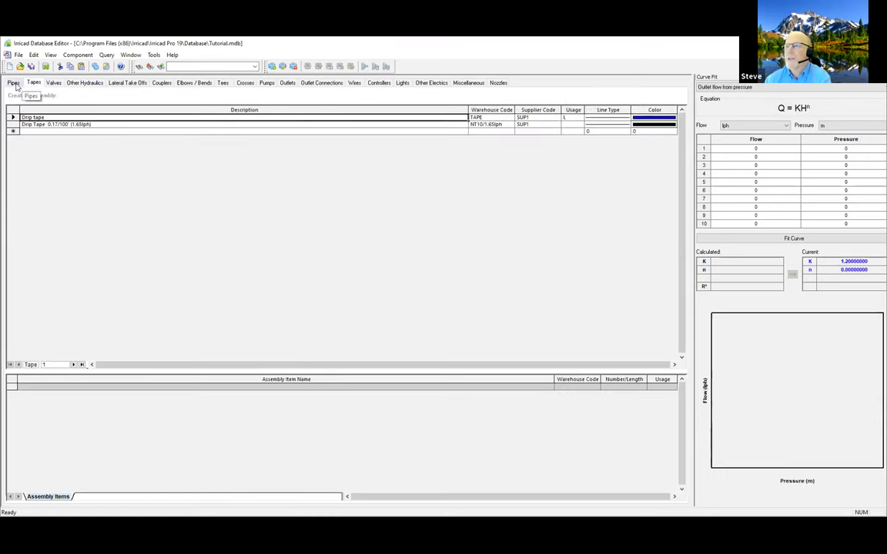
pyautogui.click(14, 83)
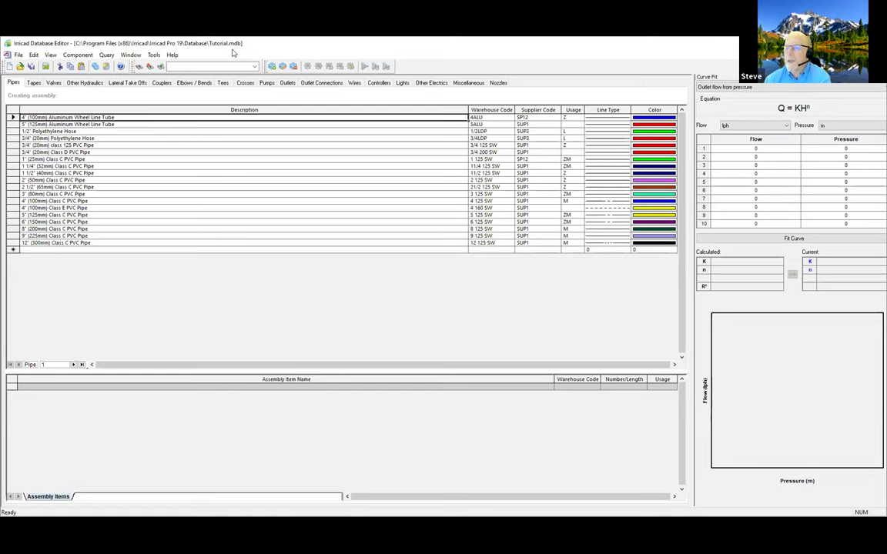
pyautogui.click(34, 83)
pyautogui.click(53, 82)
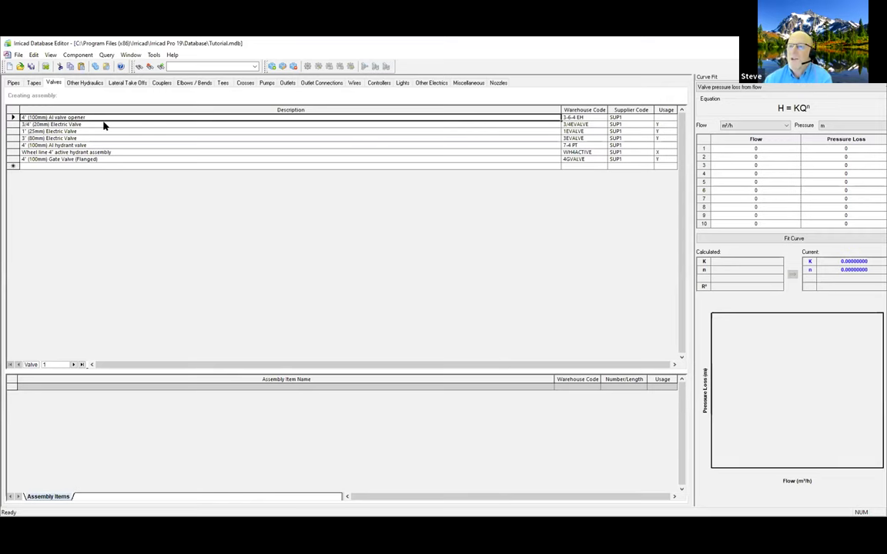
pyautogui.click(30, 82)
# Append "Prem" to the description of the 4" (100mm) Aluminum Wheel Line Tube in the pipe list
pyautogui.click(15, 82)
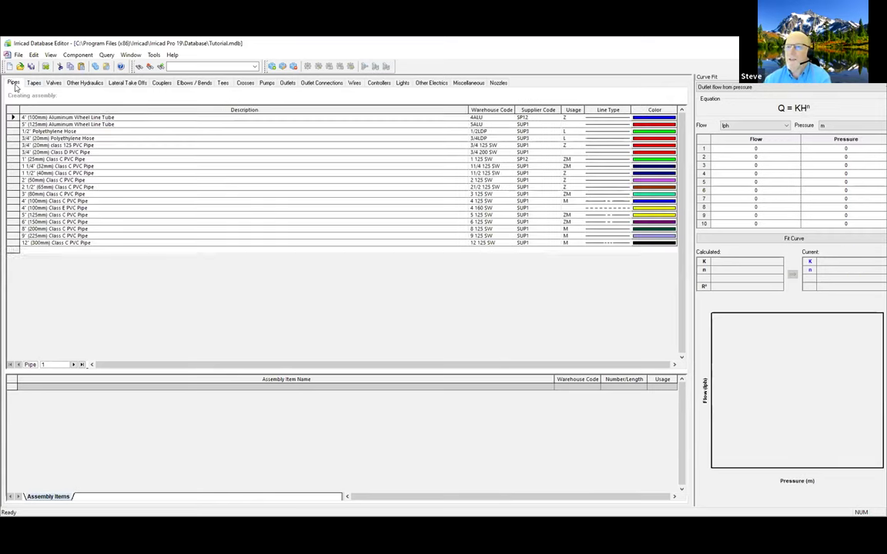
pyautogui.click(116, 117)
pyautogui.moveTo(116, 117); pyautogui.dragTo(20, 117)
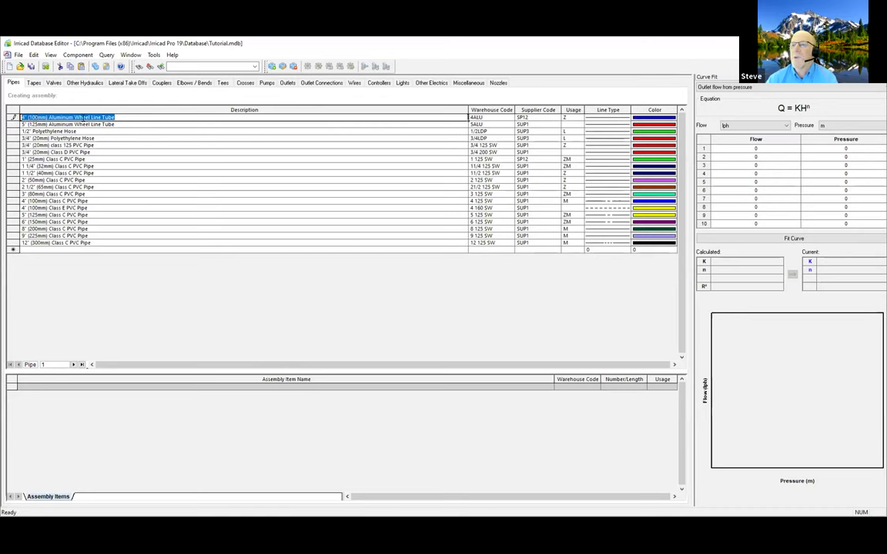
pyautogui.click(123, 117)
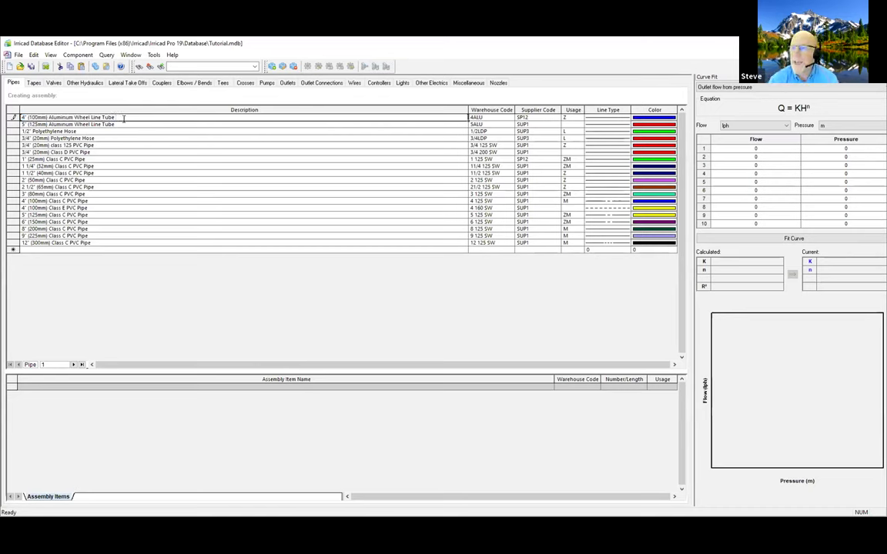
pyautogui.write('Prem')
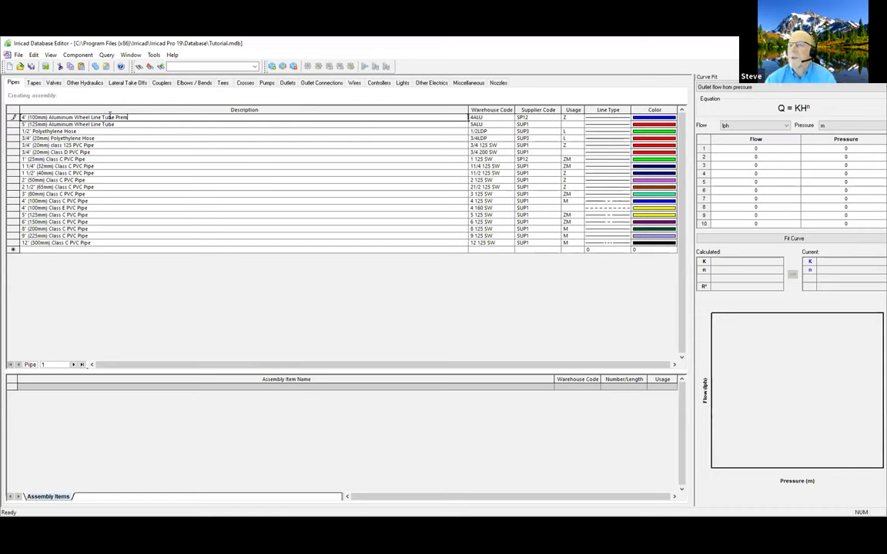
pyautogui.click(122, 125)
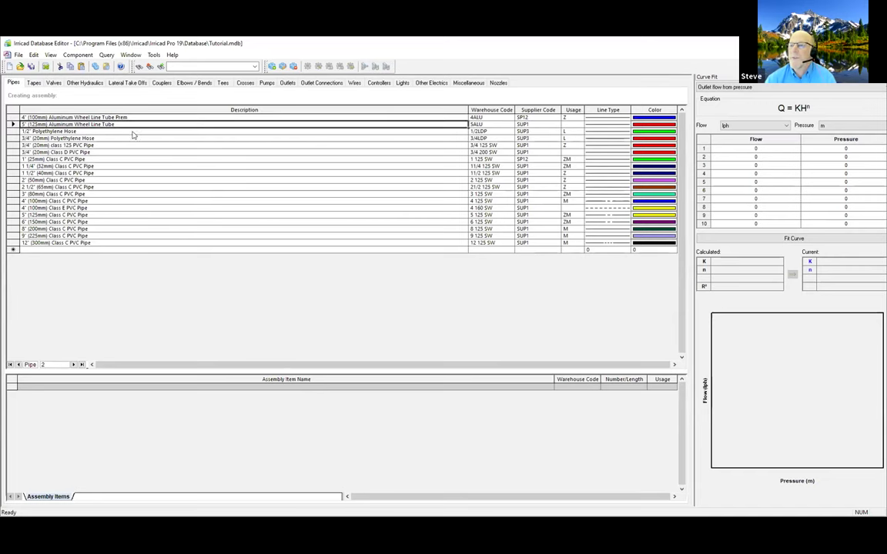
# Go through the pipes' warehouse codes from the 4" aluminum tube down to the 1" (25mm) Class C PVC Pipe
pyautogui.click(499, 118)
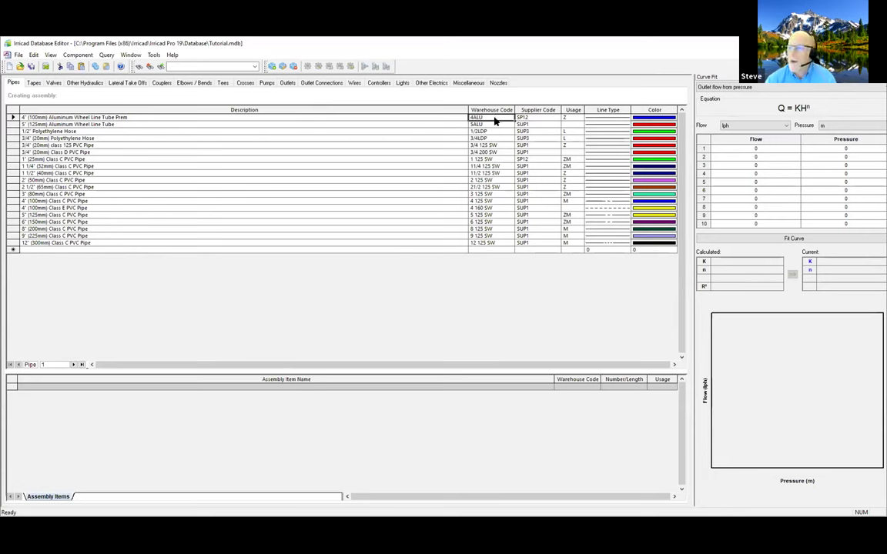
pyautogui.write('E')
pyautogui.press('Down')
pyautogui.press('Down')
pyautogui.press('Down')
pyautogui.press('Down')
pyautogui.press('Down')
pyautogui.press('Down')
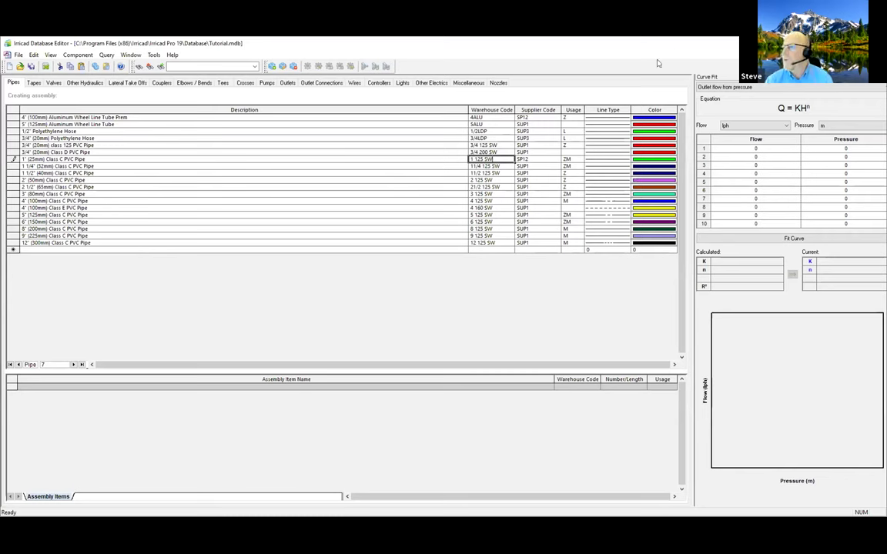
# Set the color of the 3/4" (20mm) Class D PVC Pipe to purple
pyautogui.click(653, 154)
pyautogui.click(589, 164)
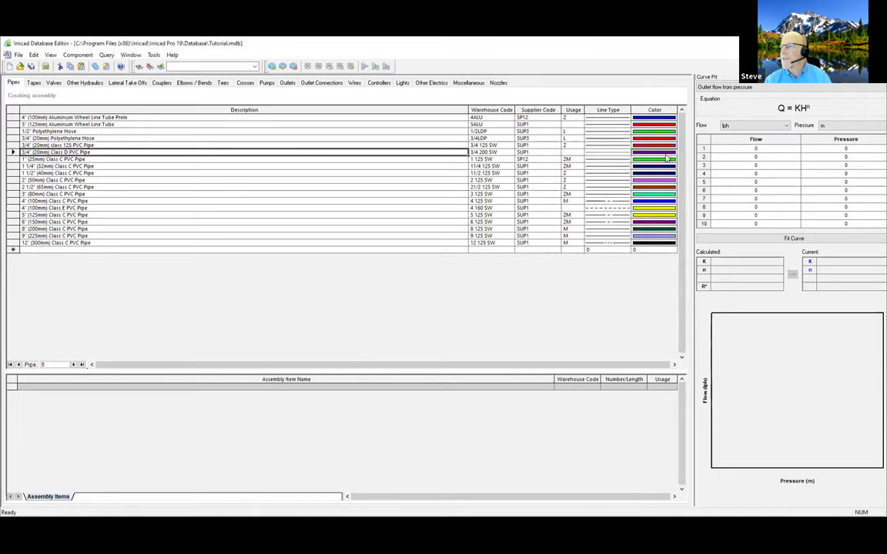
# Try purple as the color of the 1" (25mm) Class C PVC Pipe, and change it to red
pyautogui.click(667, 160)
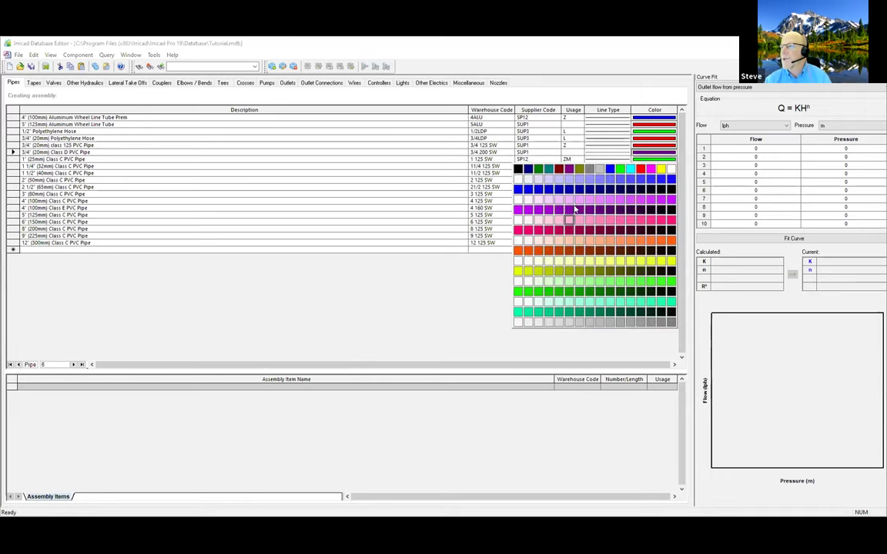
pyautogui.click(572, 209)
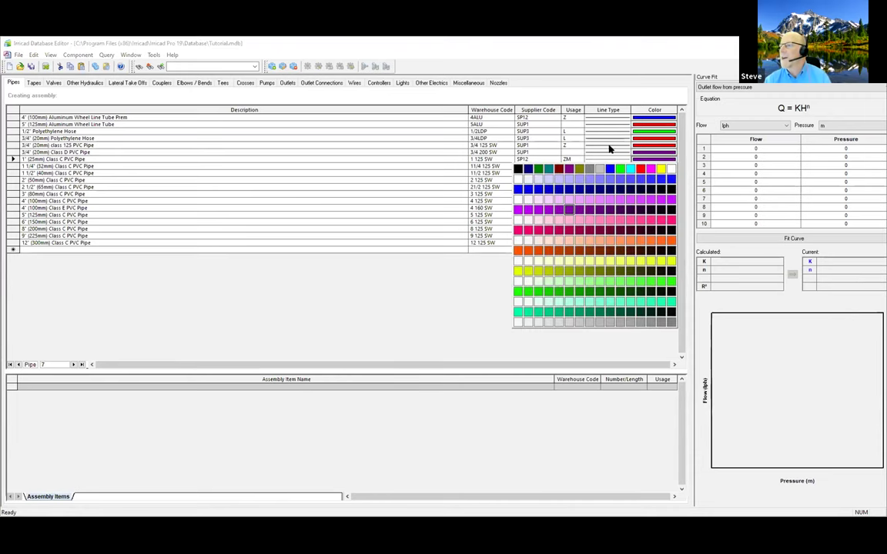
pyautogui.click(645, 168)
# Set the line type of the 3/4" (20mm) Polyethylene Hose to TYPE___3
pyautogui.click(604, 138)
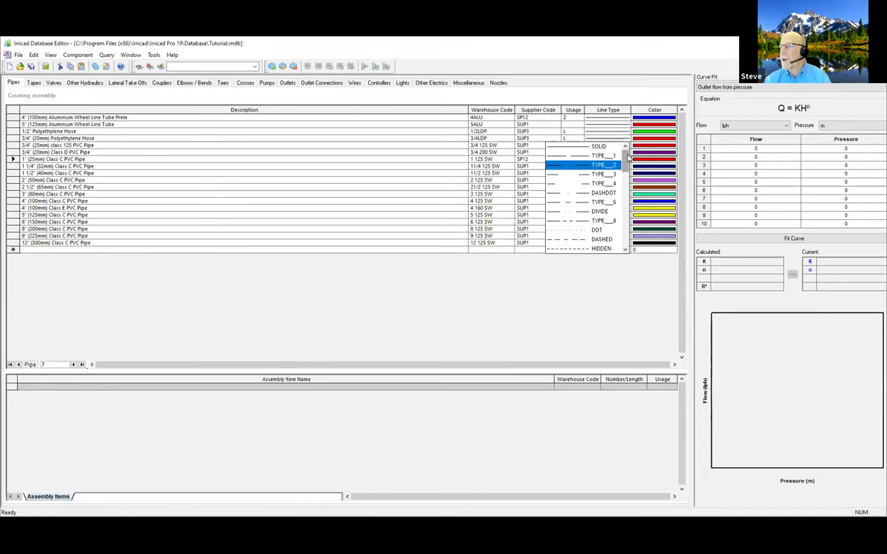
pyautogui.scroll(-3, 628, 185)
pyautogui.scroll(4, 624, 189)
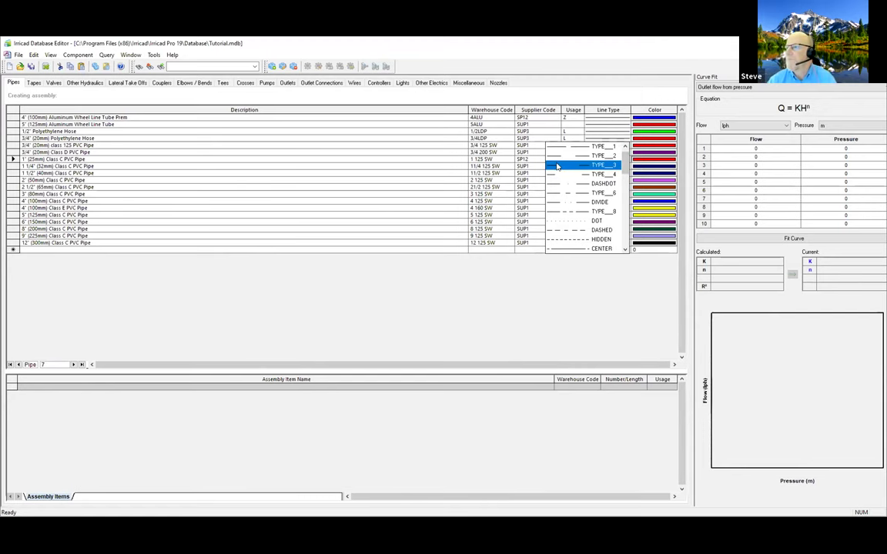
pyautogui.click(12, 124)
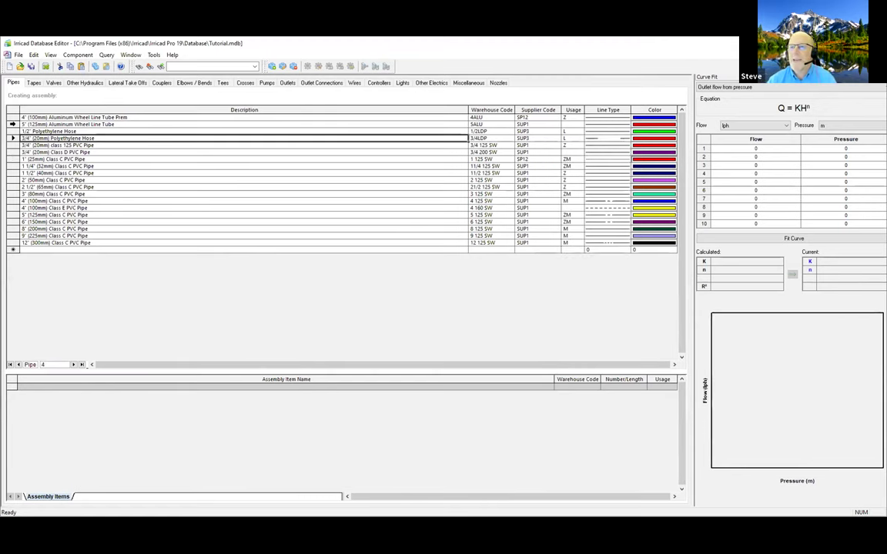
# Open the 5" (125mm) Aluminum Wheel Line Tube for editing and try Z as its usage
pyautogui.click(13, 110)
pyautogui.doubleClick(13, 110)
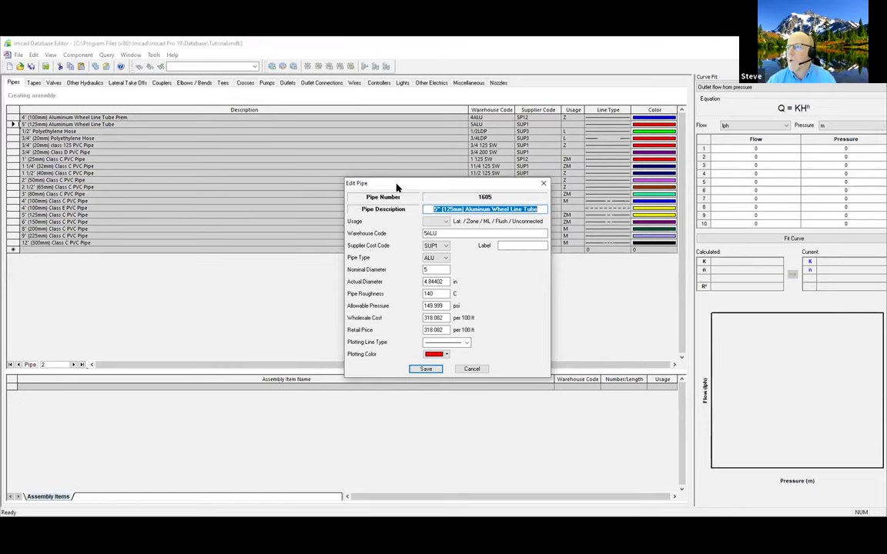
pyautogui.moveTo(395, 185); pyautogui.dragTo(256, 136)
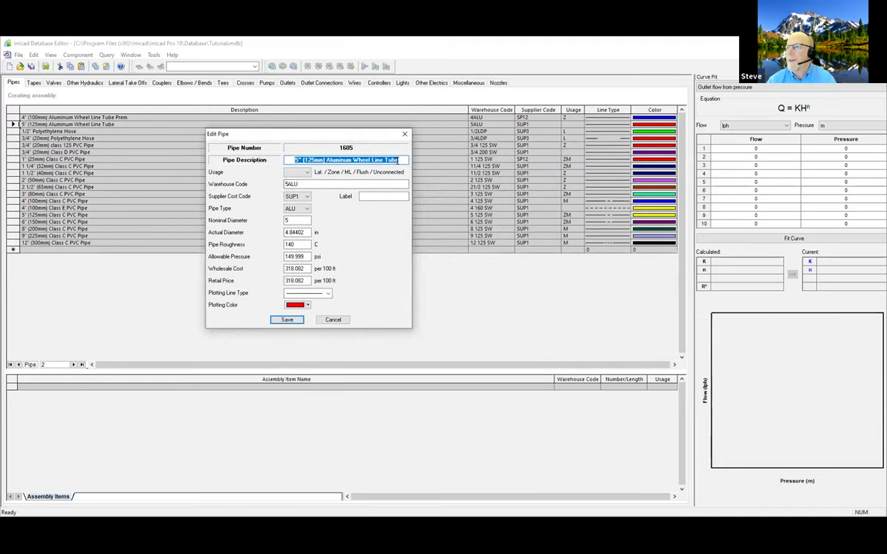
pyautogui.moveTo(394, 161); pyautogui.dragTo(256, 149)
pyautogui.click(306, 174)
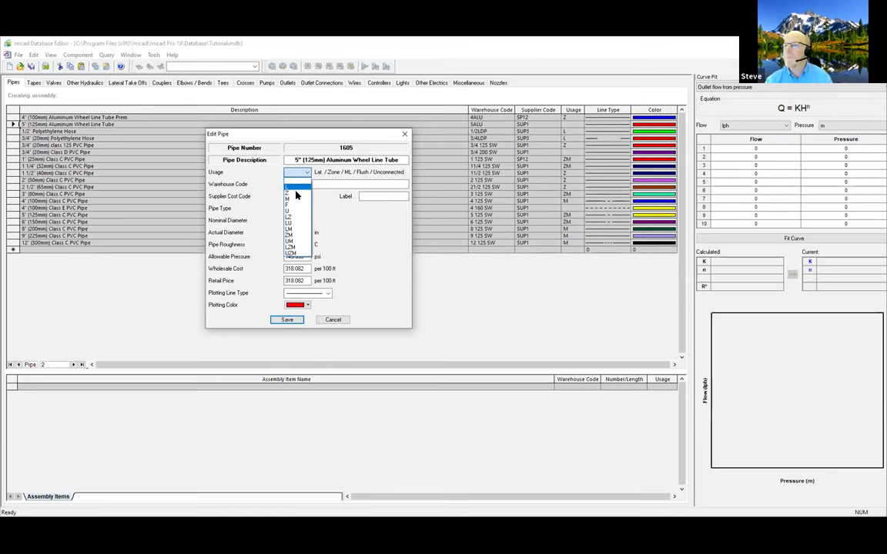
pyautogui.click(297, 195)
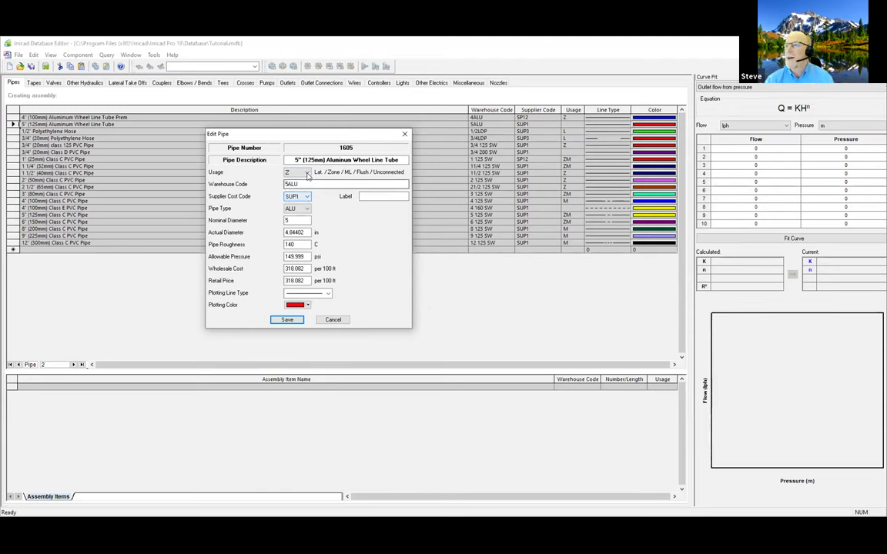
# Look through the available usage codes and pipe types for the 5" aluminum tube, keeping usage Z and type ALU
pyautogui.click(306, 172)
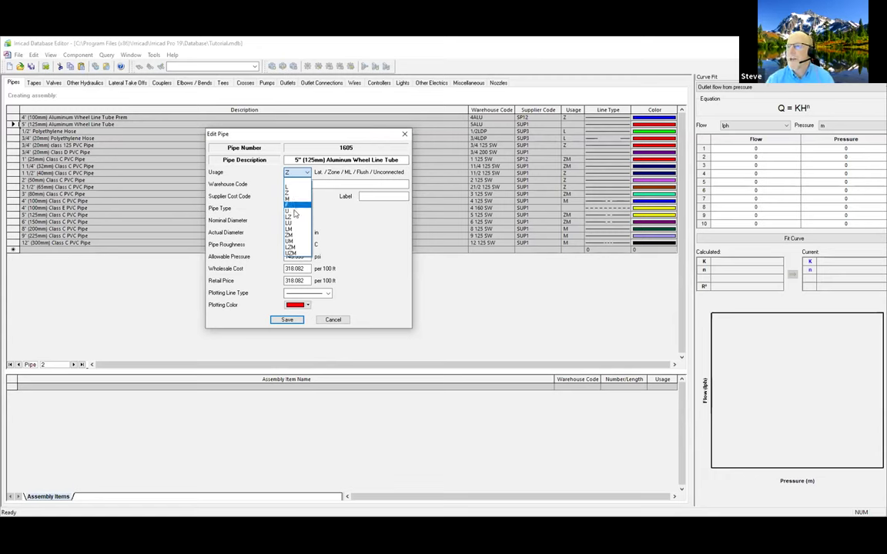
pyautogui.click(326, 224)
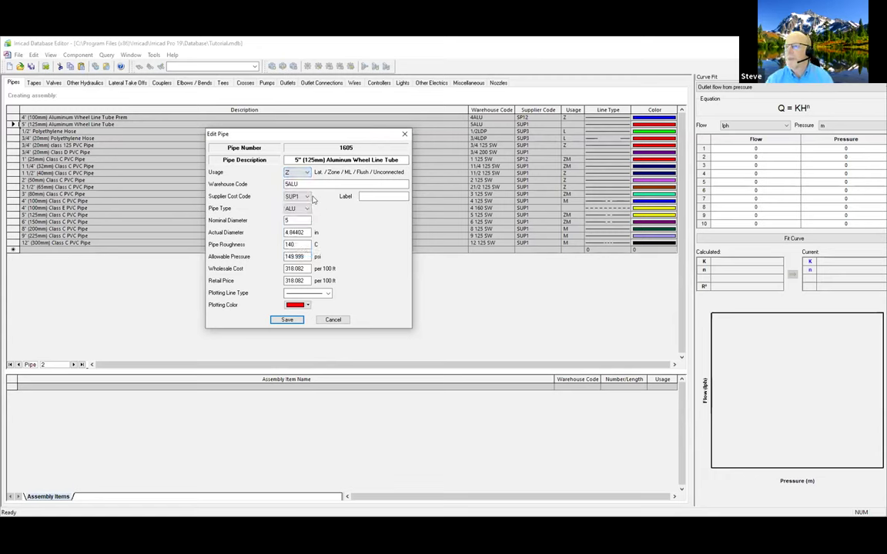
pyautogui.press('Tab')
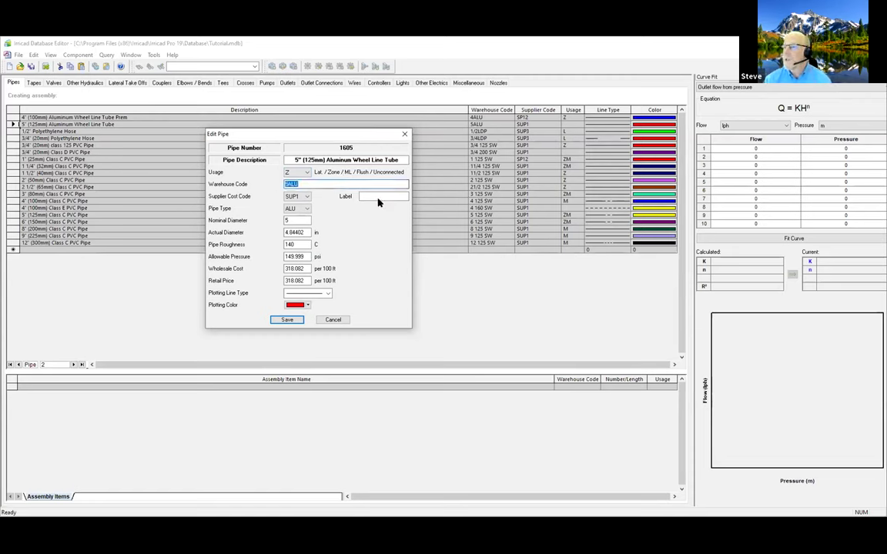
pyautogui.click(306, 208)
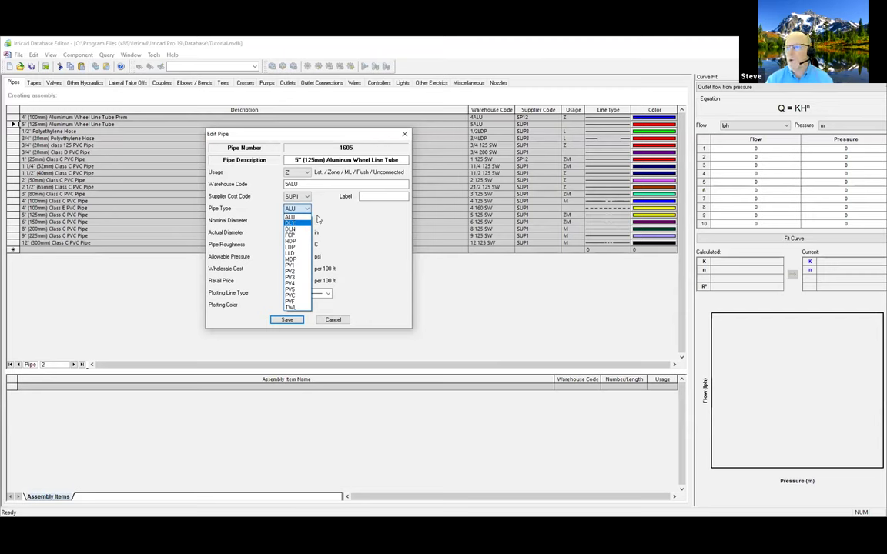
pyautogui.click(294, 216)
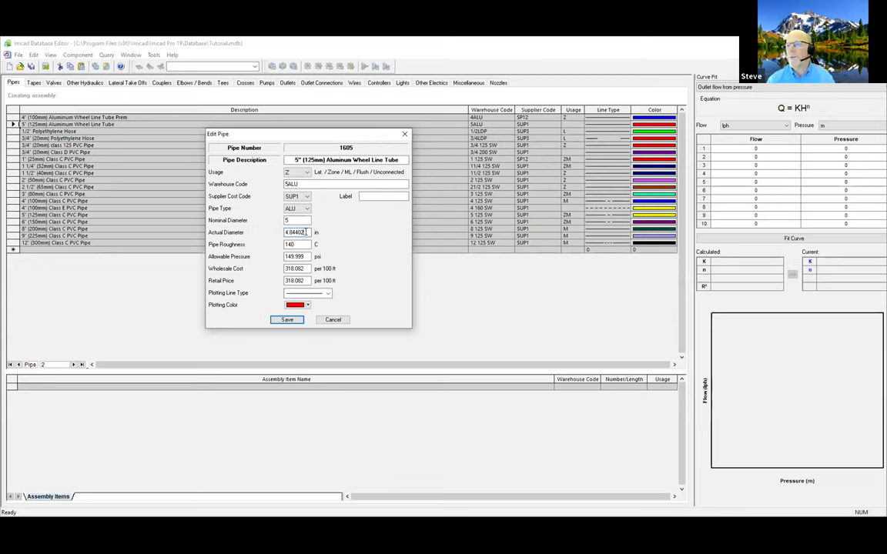
# Go through the tube's pipe roughness, allowable pressure and wholesale cost, and close its record without saving
pyautogui.click(305, 244)
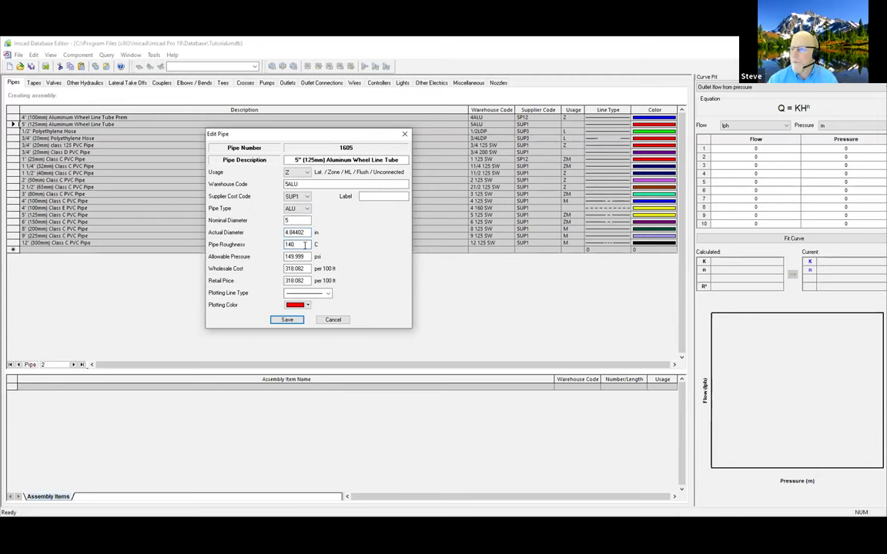
pyautogui.click(308, 256)
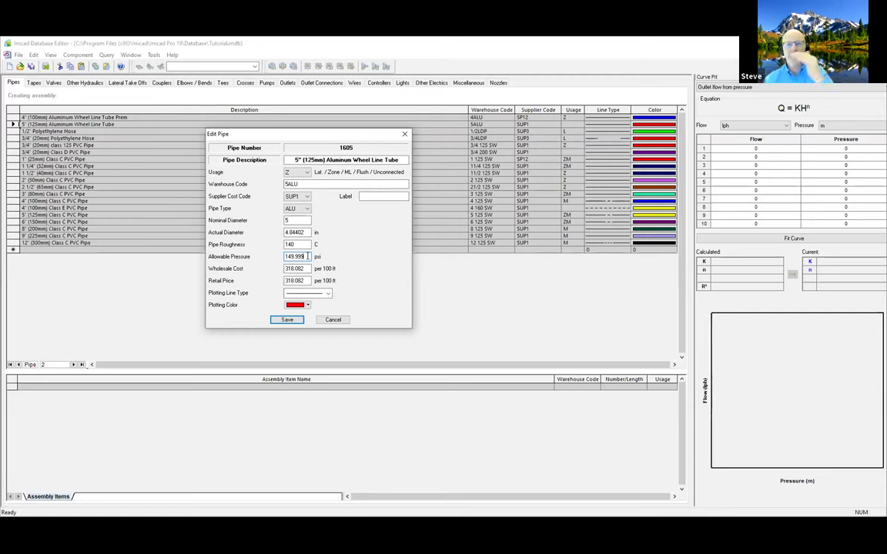
pyautogui.doubleClick(306, 256)
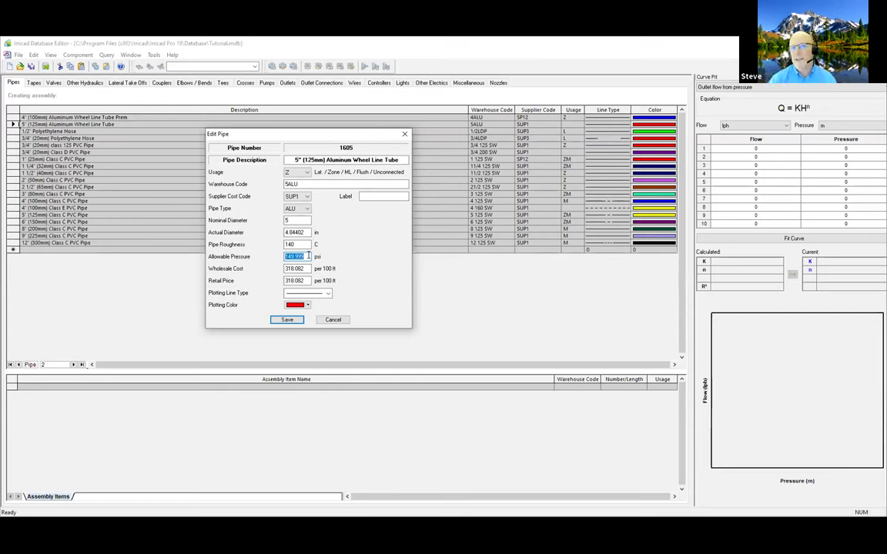
pyautogui.click(309, 268)
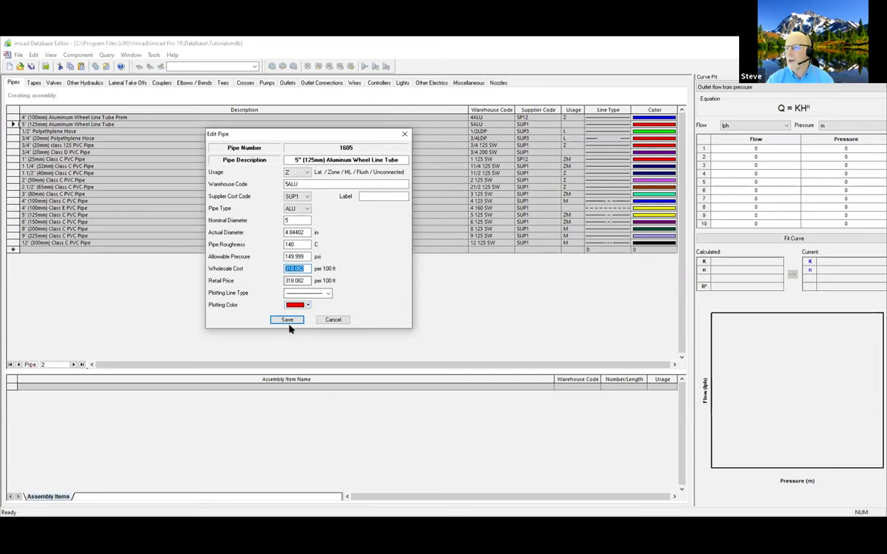
pyautogui.click(334, 321)
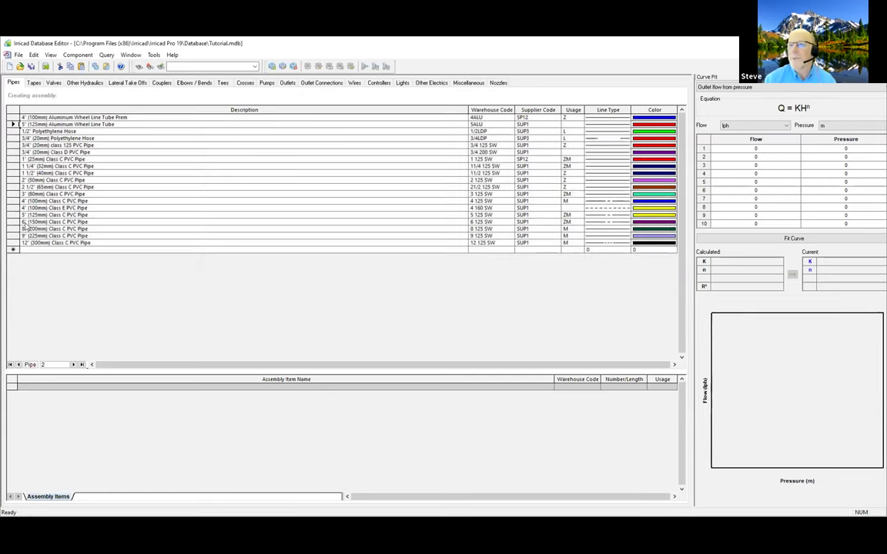
# Open the Drip tape record among the tapes and examine its usage and warehouse code
pyautogui.click(32, 81)
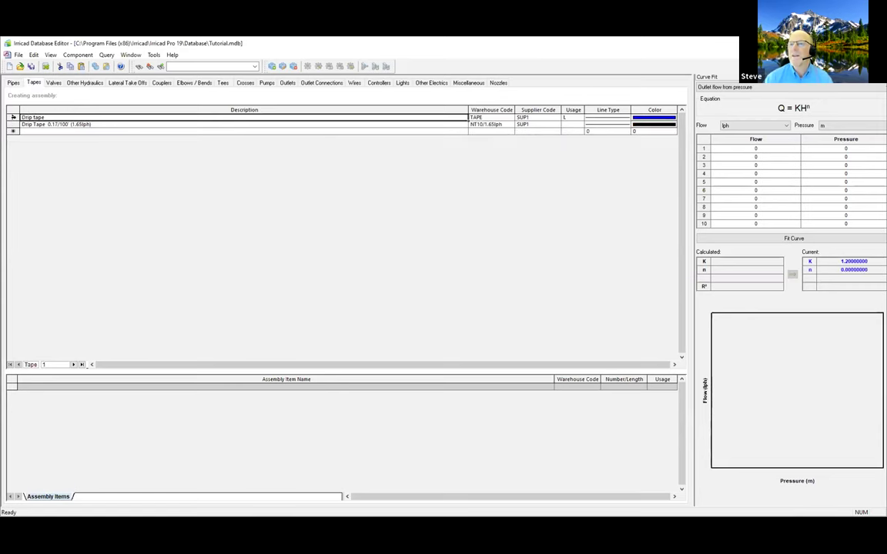
pyautogui.click(13, 117)
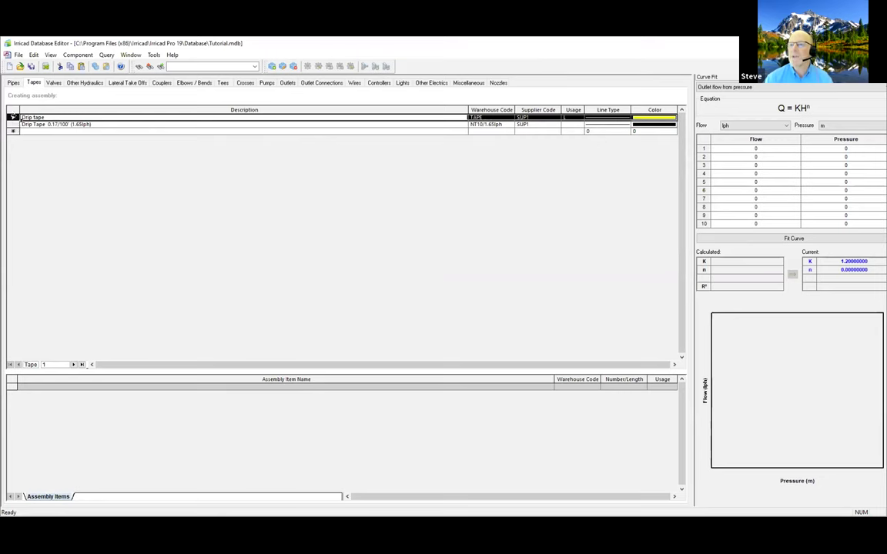
pyautogui.doubleClick(13, 117)
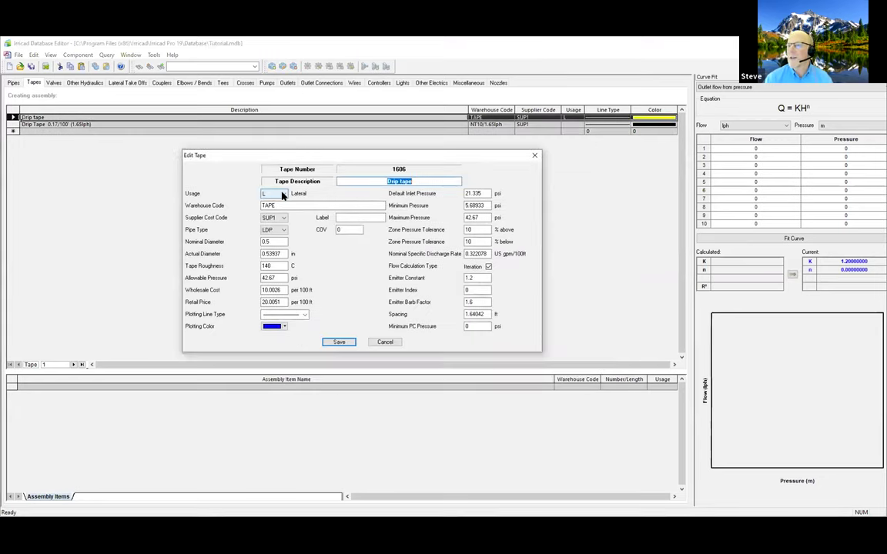
pyautogui.click(275, 194)
pyautogui.click(269, 195)
pyautogui.click(295, 204)
pyautogui.moveTo(295, 204); pyautogui.dragTo(240, 206)
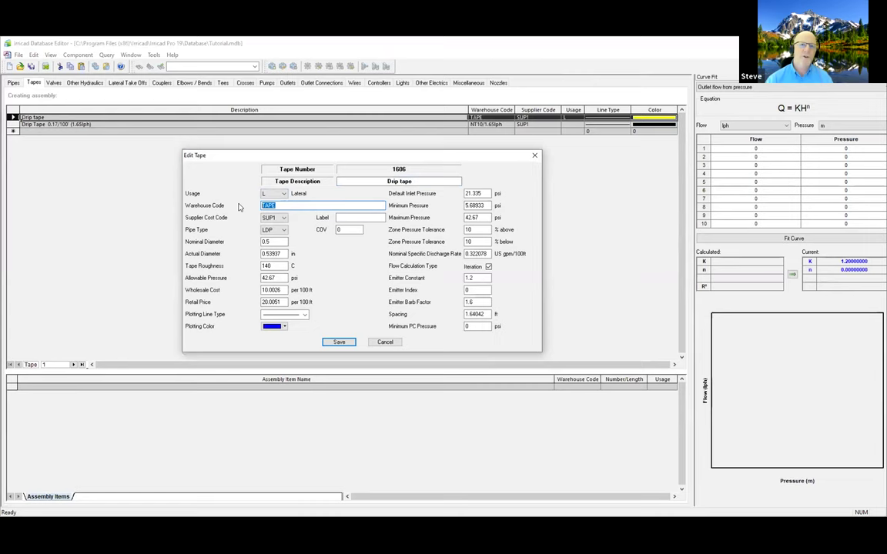
# Examine the drip tape's supplier cost code options, pipe type options and nominal diameter
pyautogui.click(283, 218)
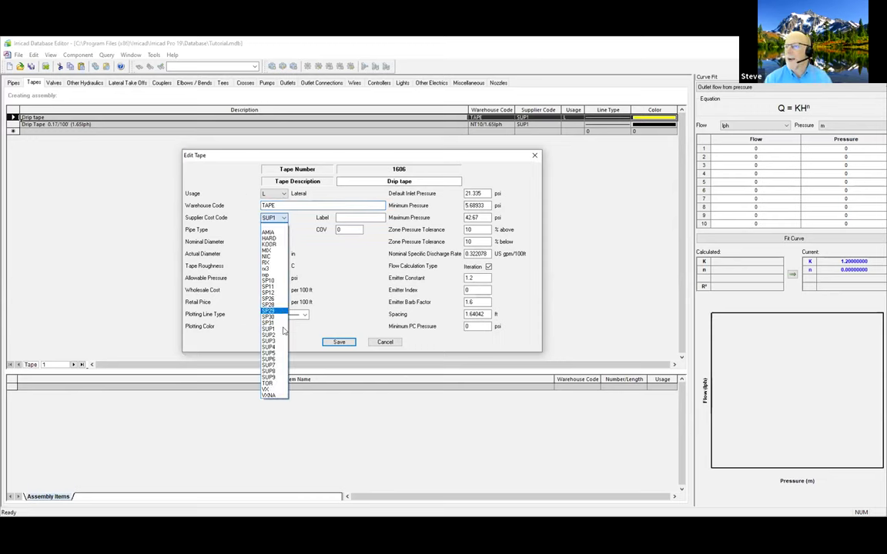
pyautogui.click(298, 220)
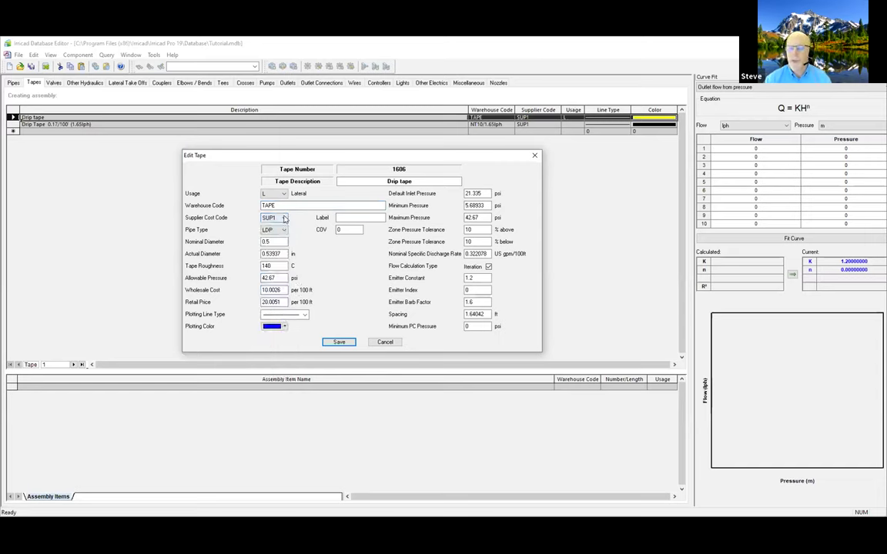
pyautogui.press('Tab')
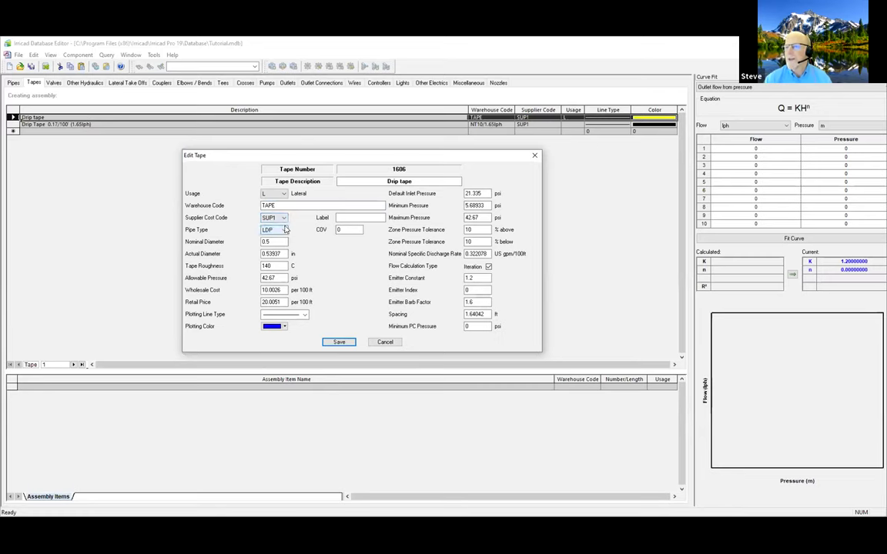
pyautogui.click(282, 231)
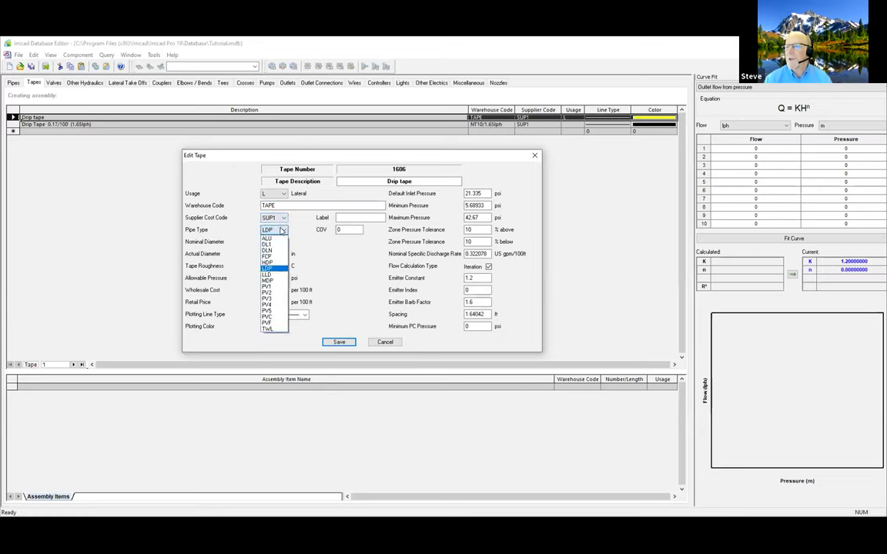
pyautogui.click(297, 230)
pyautogui.press('Tab')
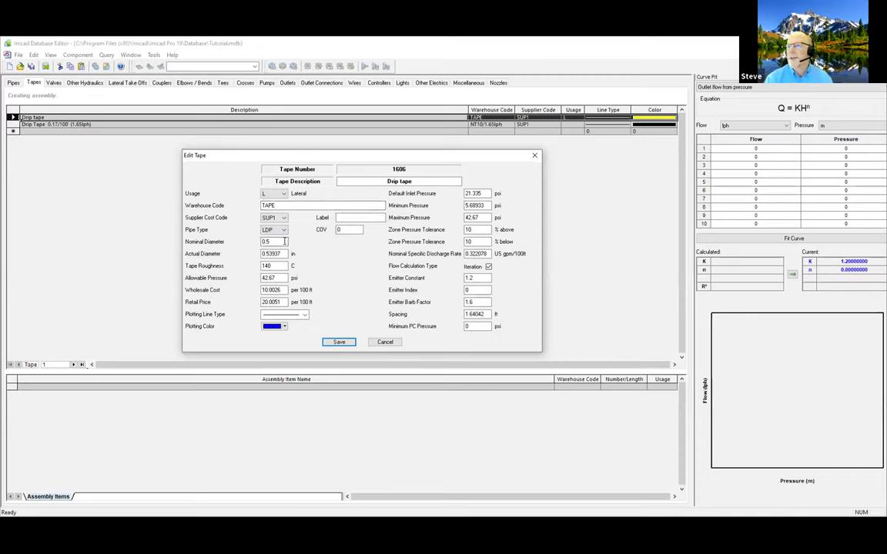
pyautogui.click(285, 241)
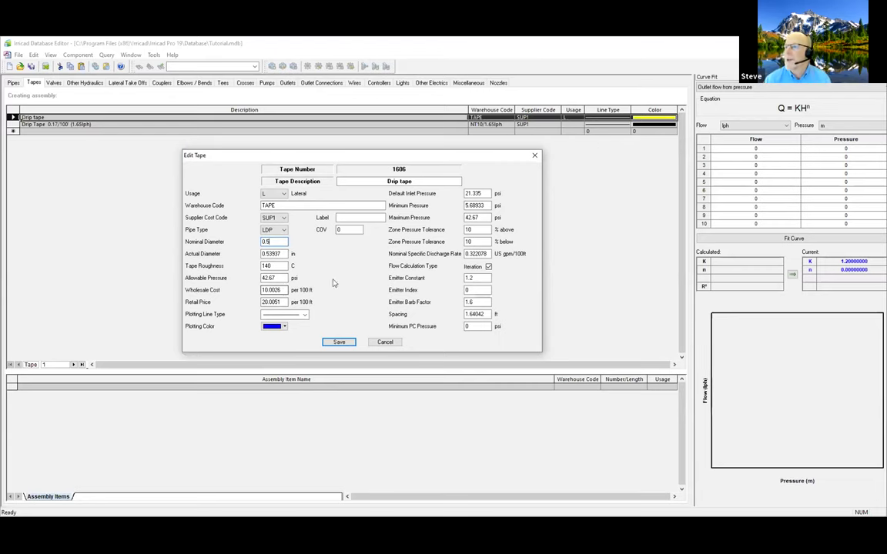
# Examine the drip tape's default inlet, minimum and maximum pressures
pyautogui.click(485, 193)
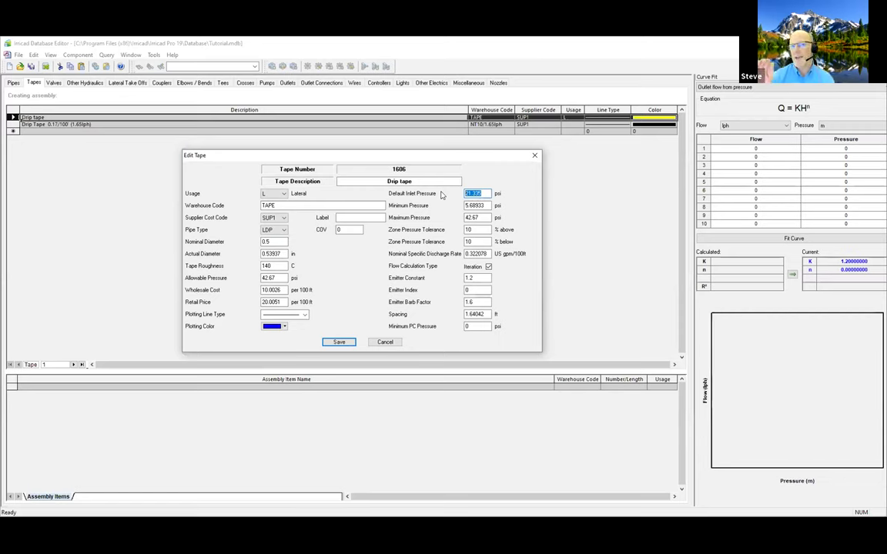
pyautogui.click(484, 206)
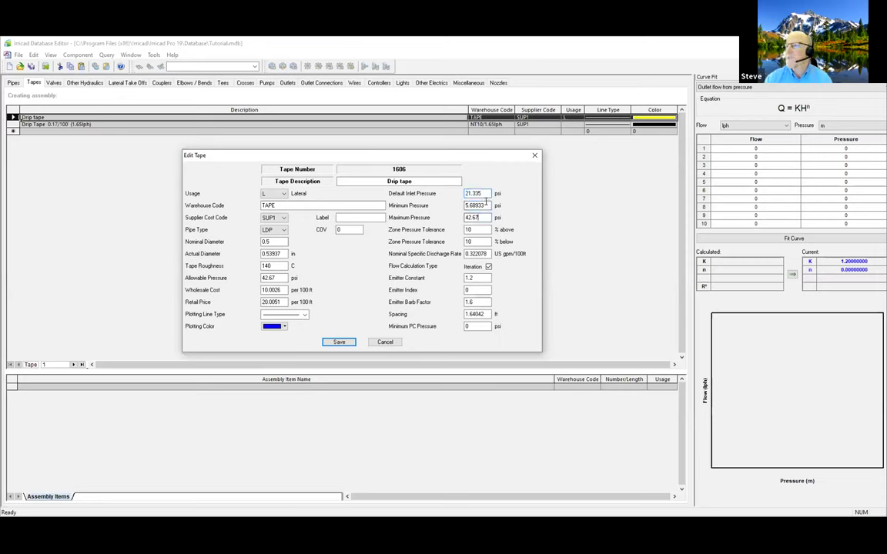
pyautogui.click(486, 218)
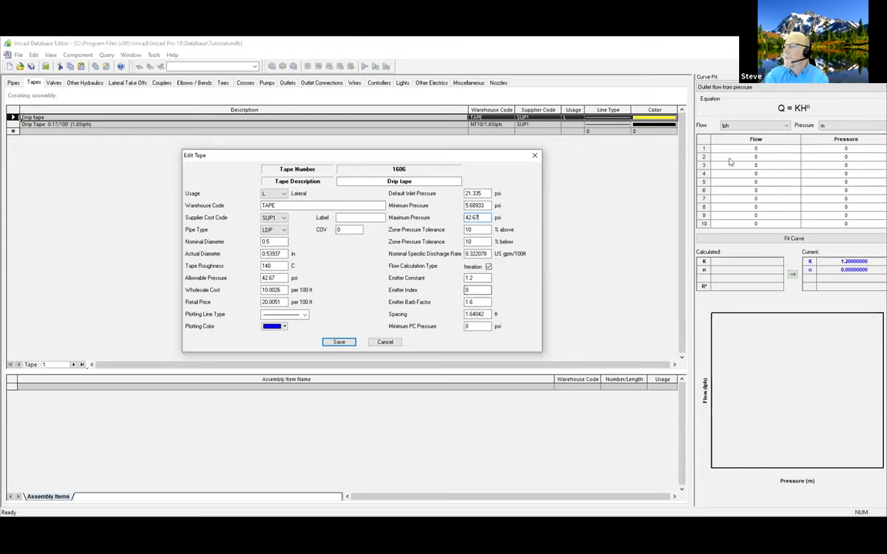
# Check the curve-fit equation types and flow units, and close the drip tape record without saving
pyautogui.click(739, 113)
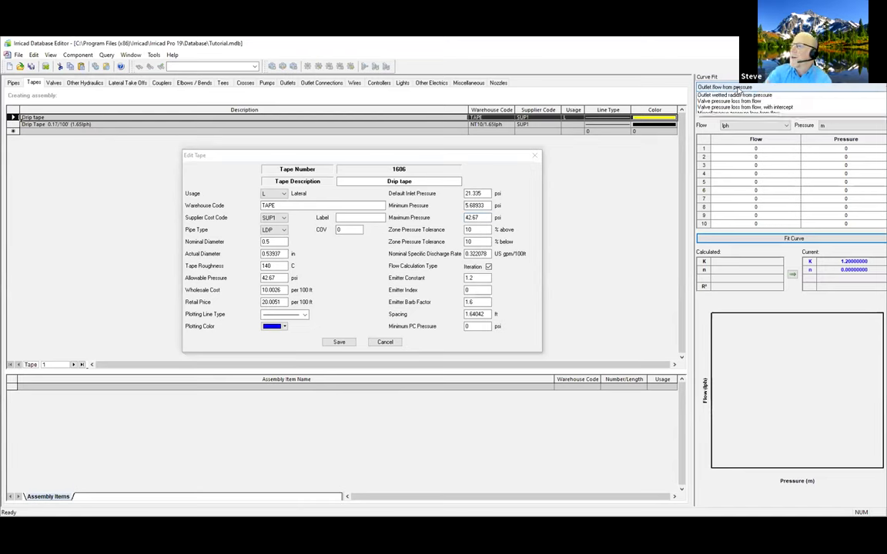
pyautogui.click(738, 88)
pyautogui.press('Return')
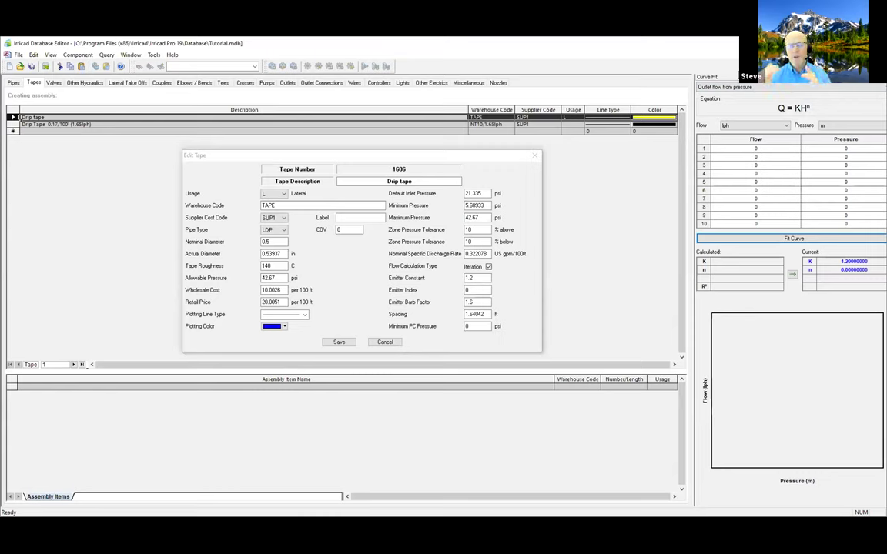
pyautogui.click(786, 127)
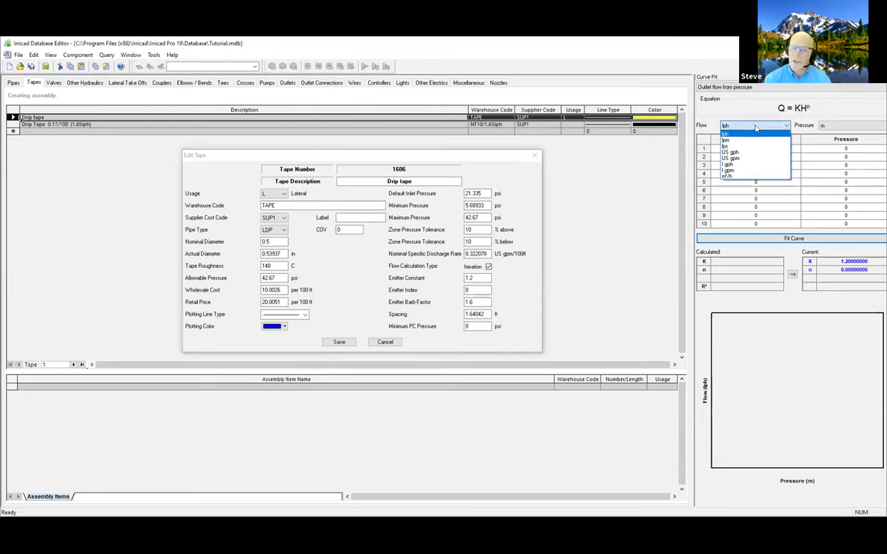
pyautogui.press('Tab')
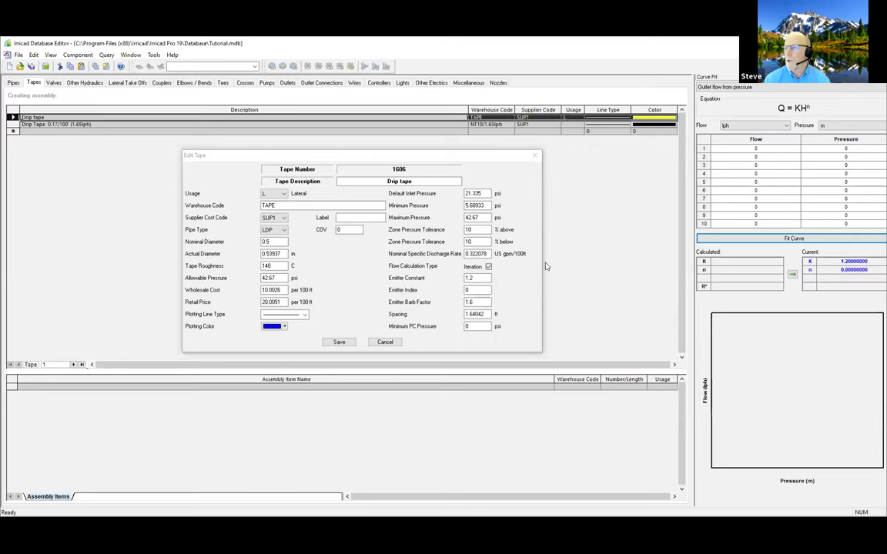
pyautogui.click(520, 276)
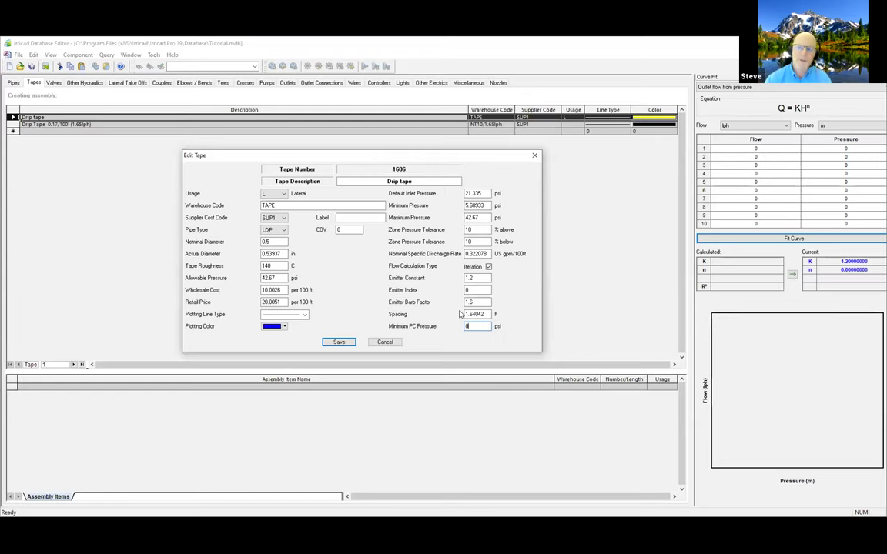
pyautogui.click(535, 155)
# Open the record of the 3" (80mm) Electric Valve in the valve list
pyautogui.click(53, 81)
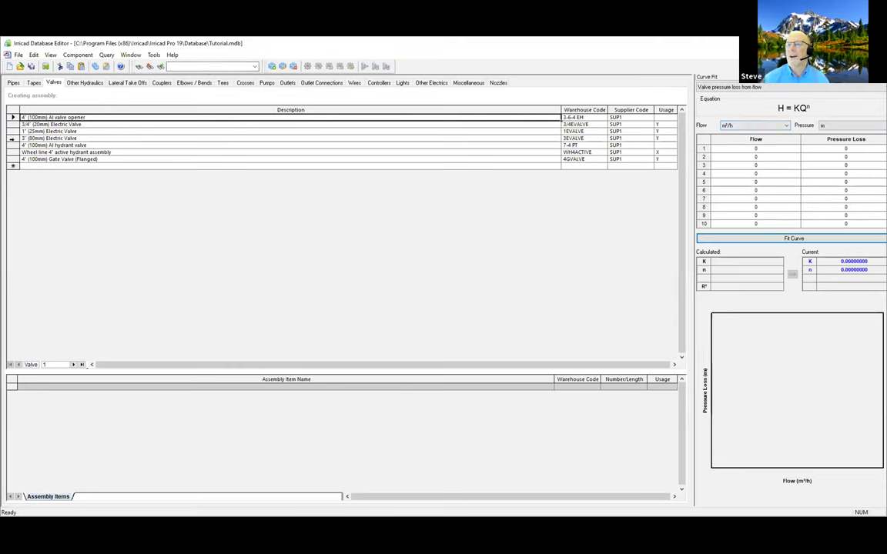
pyautogui.click(11, 138)
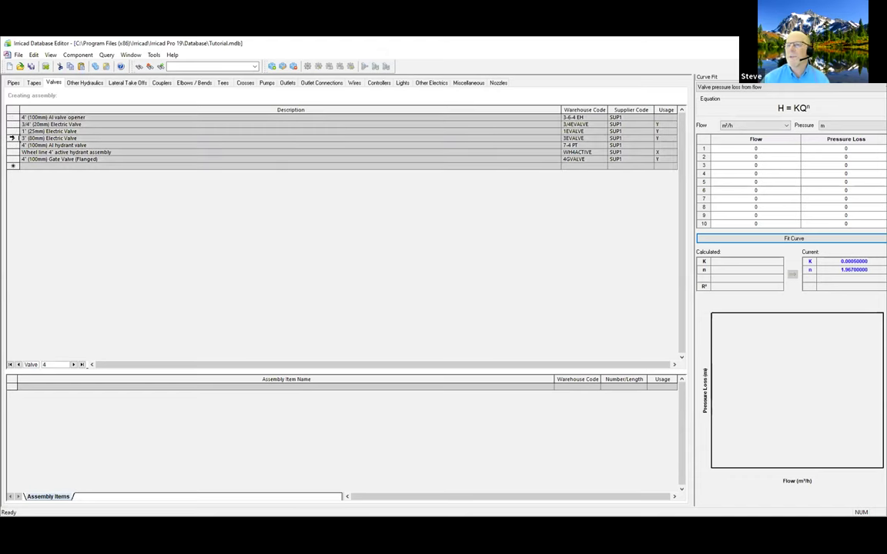
pyautogui.doubleClick(12, 138)
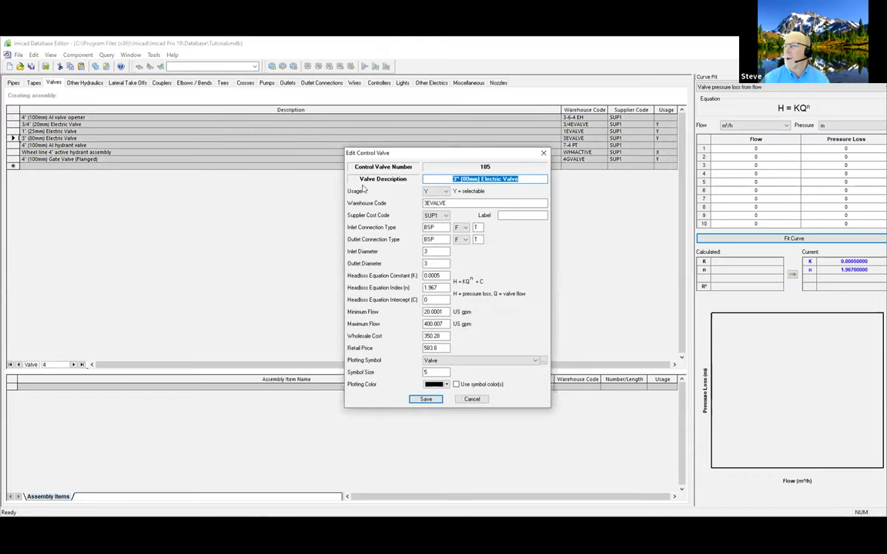
# Check the valve's usage options and set its inlet connection type to NPT with option F
pyautogui.click(436, 191)
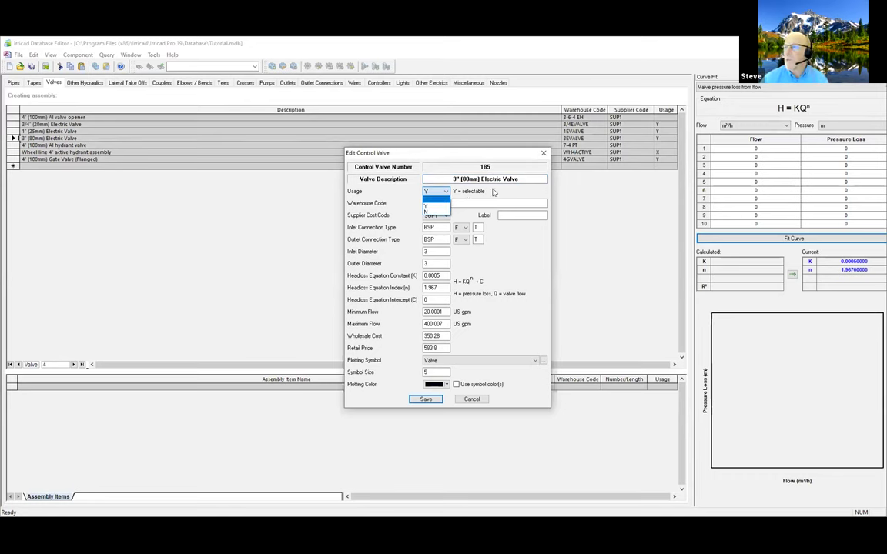
pyautogui.click(435, 201)
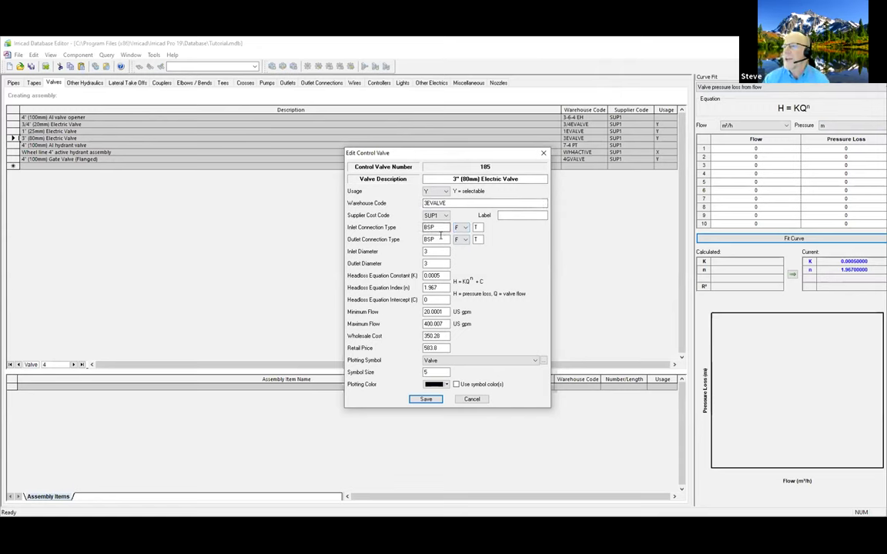
pyautogui.moveTo(443, 227); pyautogui.dragTo(390, 227)
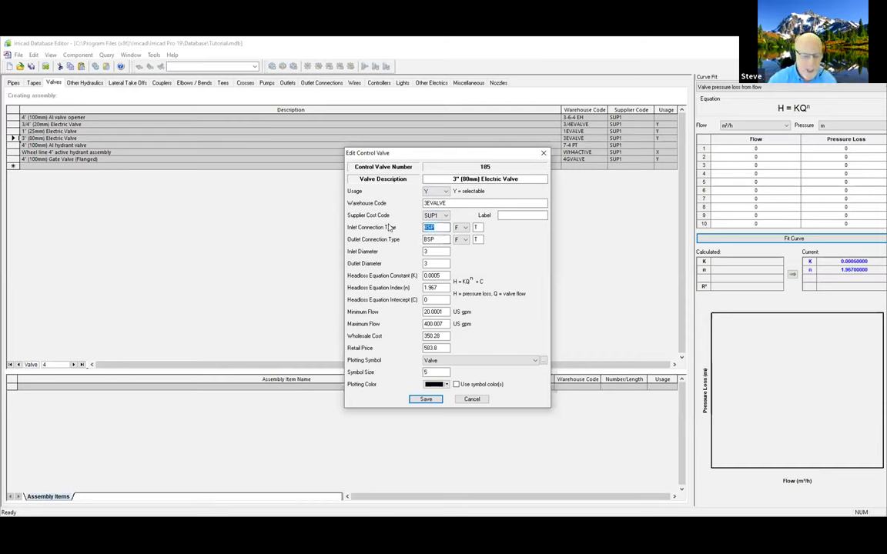
pyautogui.write('NPT')
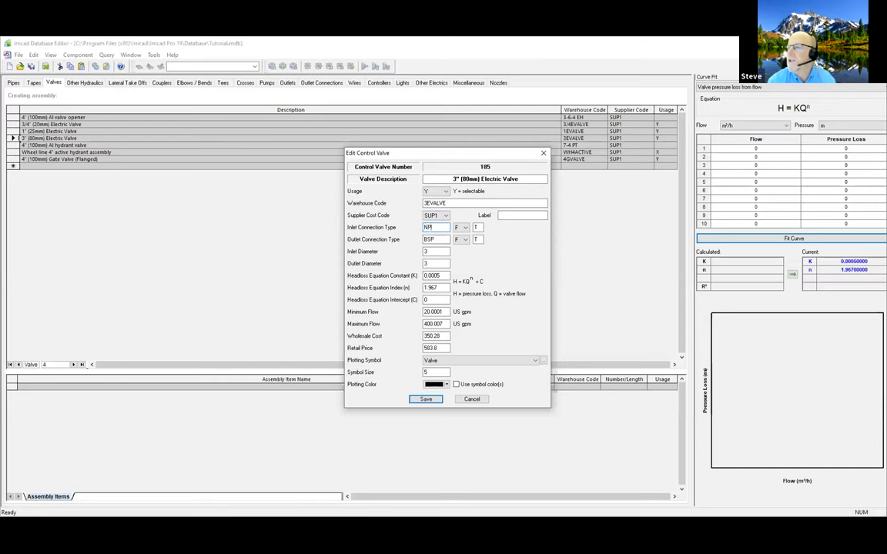
pyautogui.click(464, 227)
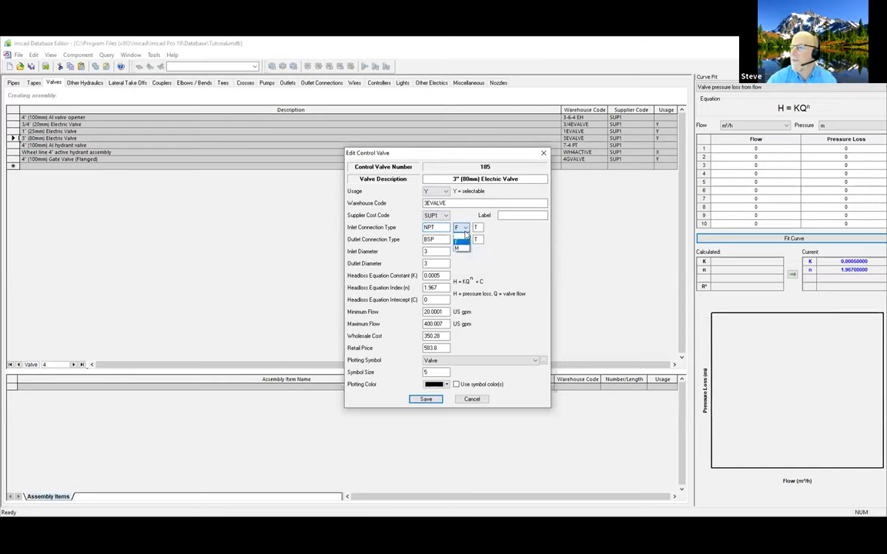
pyautogui.click(462, 239)
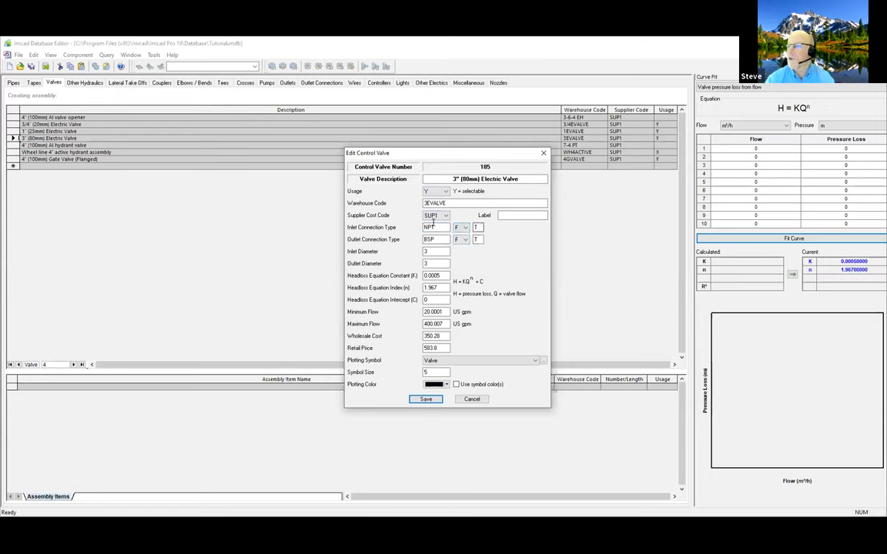
# Set the valve's outlet connection type to NPT and enter 3" Valve as its label
pyautogui.click(394, 239)
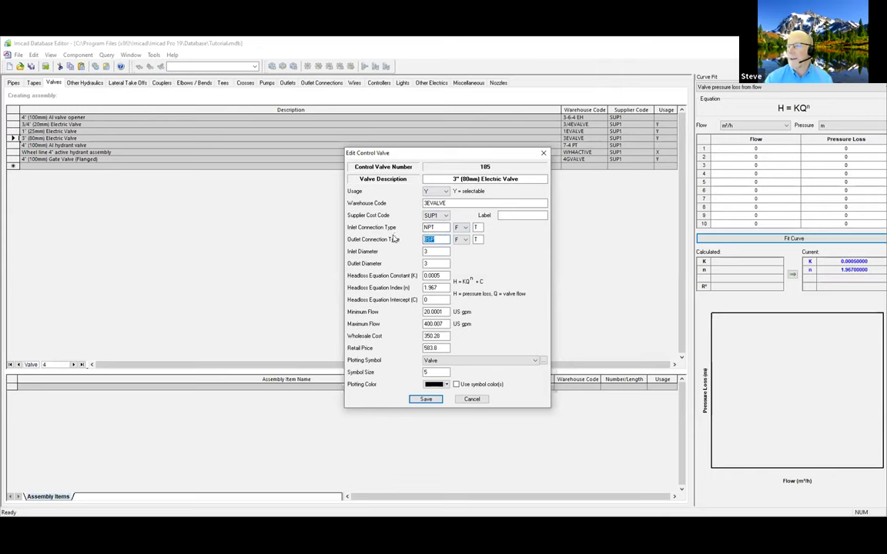
pyautogui.write('NPT')
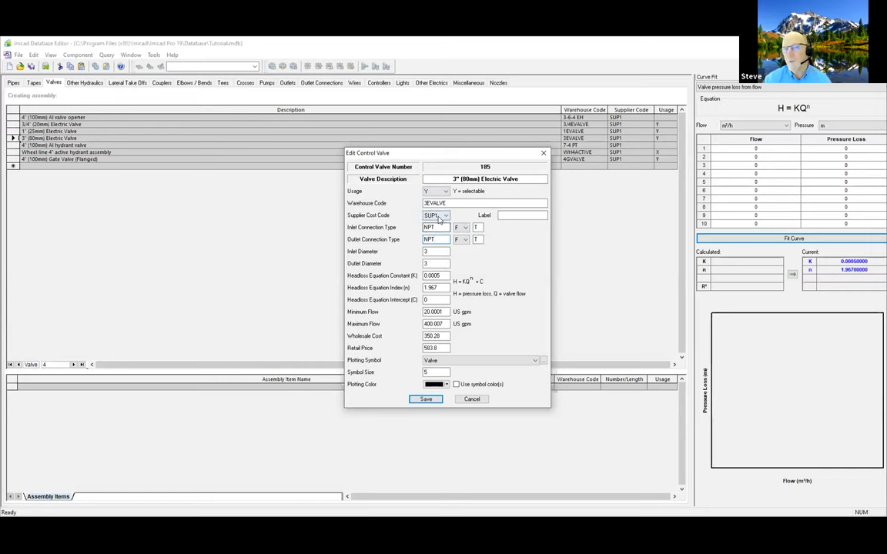
pyautogui.click(513, 216)
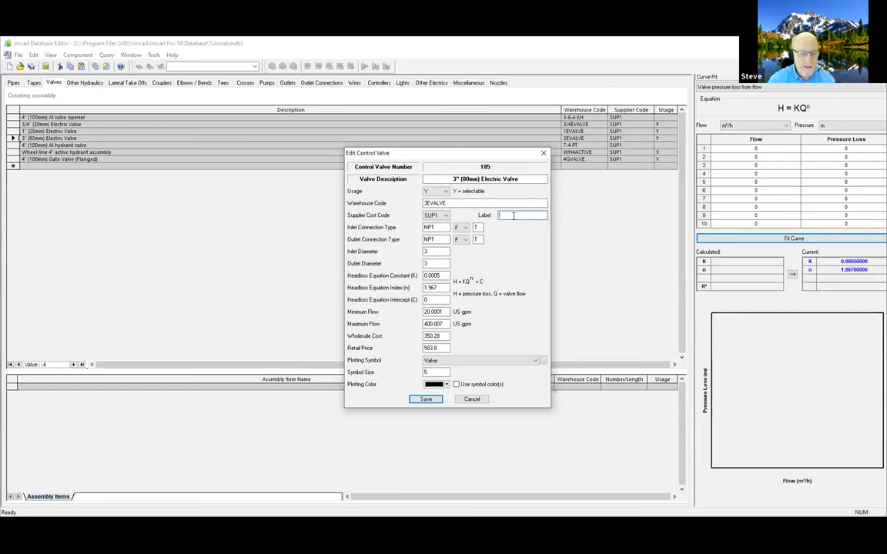
pyautogui.write('3" Valve')
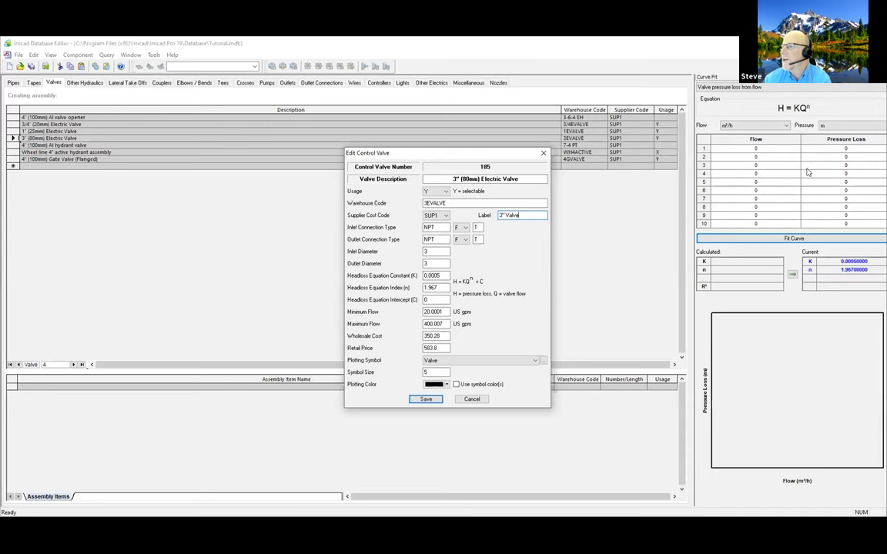
# Set the curve-fit units to US gpm for flow and psi for pressure
pyautogui.click(787, 129)
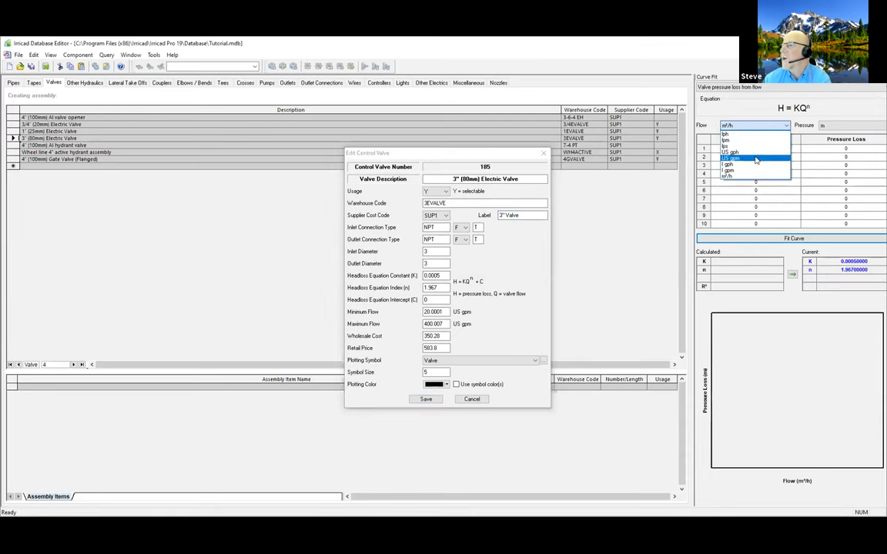
pyautogui.click(754, 153)
pyautogui.click(849, 127)
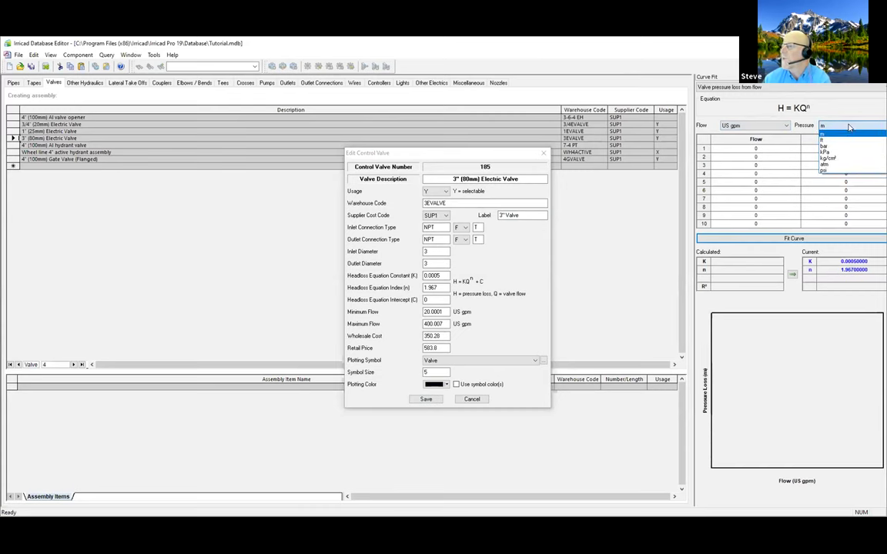
pyautogui.click(836, 171)
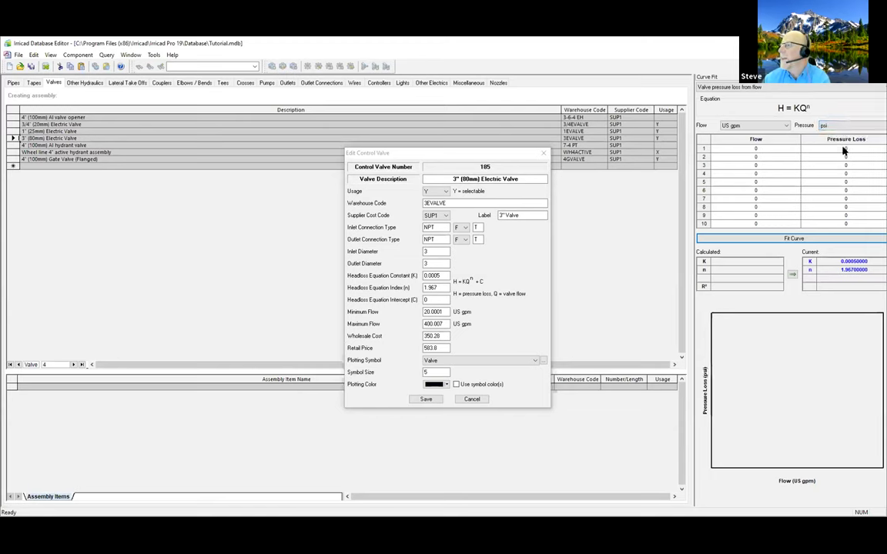
# Enter the valve's pressure-loss points: 150 US gpm at .5 psi, 275 at 1 psi and 350 at 2.2 psi
pyautogui.click(780, 150)
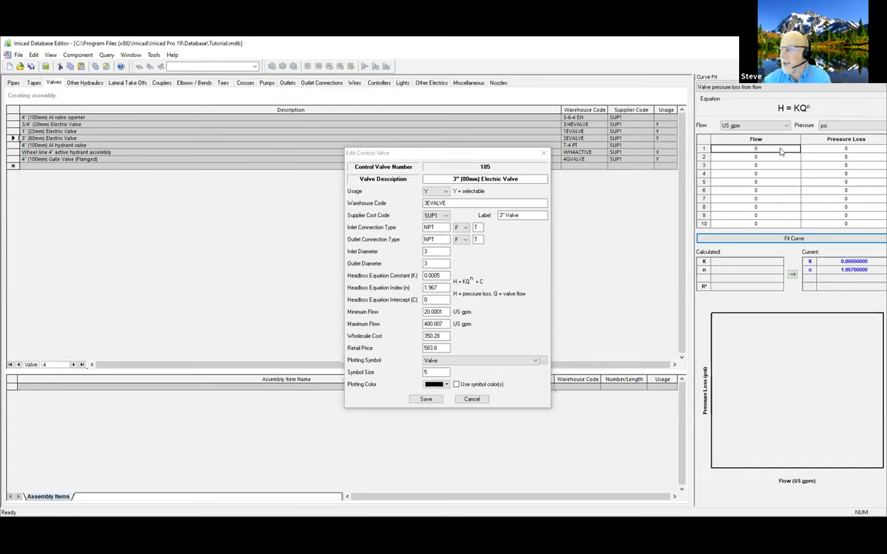
pyautogui.write('150')
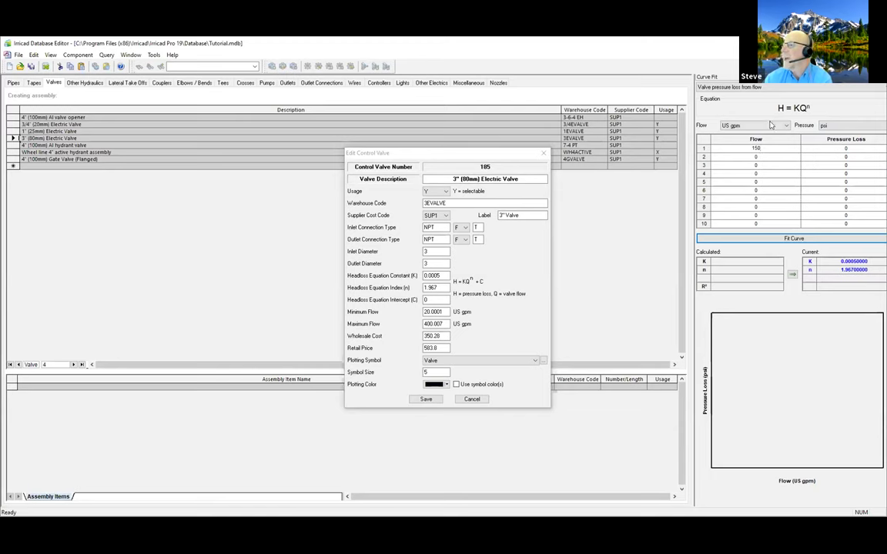
pyautogui.click(840, 153)
pyautogui.click(839, 149)
pyautogui.click(784, 158)
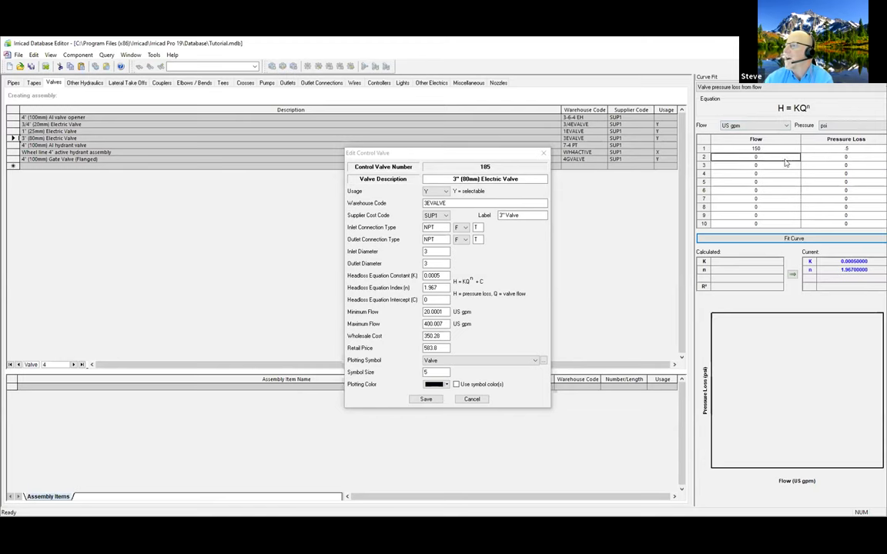
pyautogui.write('275')
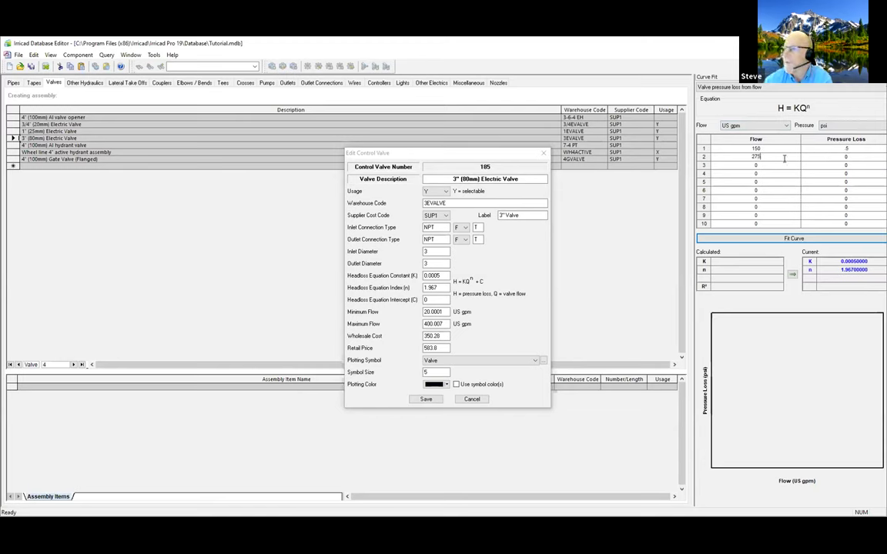
pyautogui.click(843, 156)
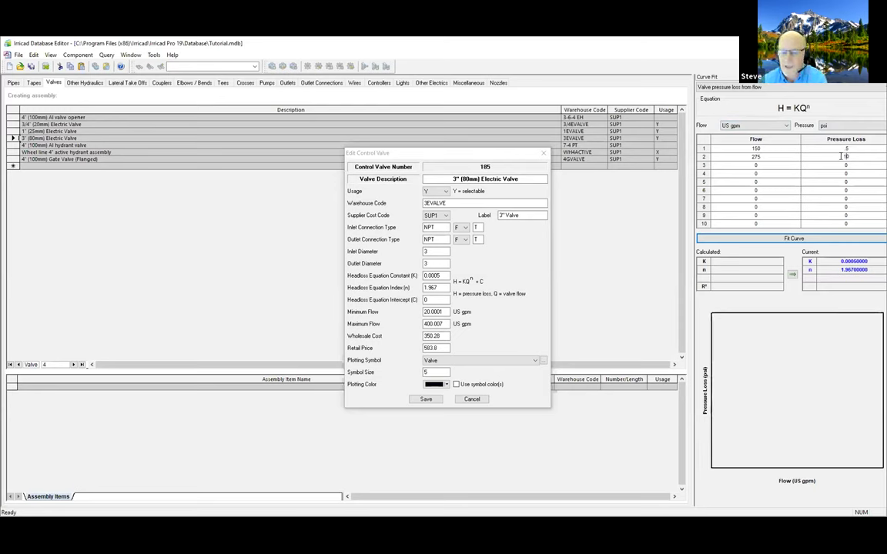
pyautogui.click(772, 166)
pyautogui.write('350')
pyautogui.click(853, 165)
pyautogui.moveTo(853, 165); pyautogui.dragTo(833, 164)
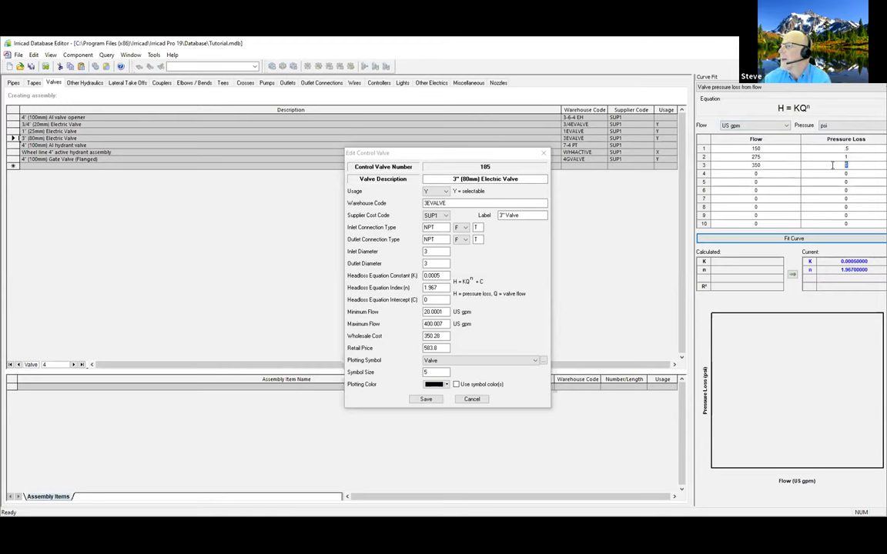
pyautogui.write('2.2')
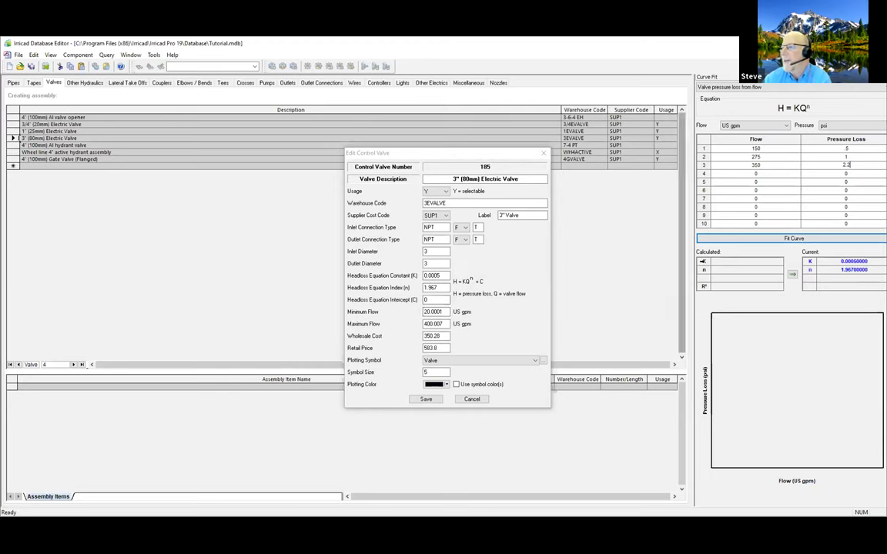
# Fit the pressure-loss curve and transfer the calculated K and n values to the valve record
pyautogui.click(754, 239)
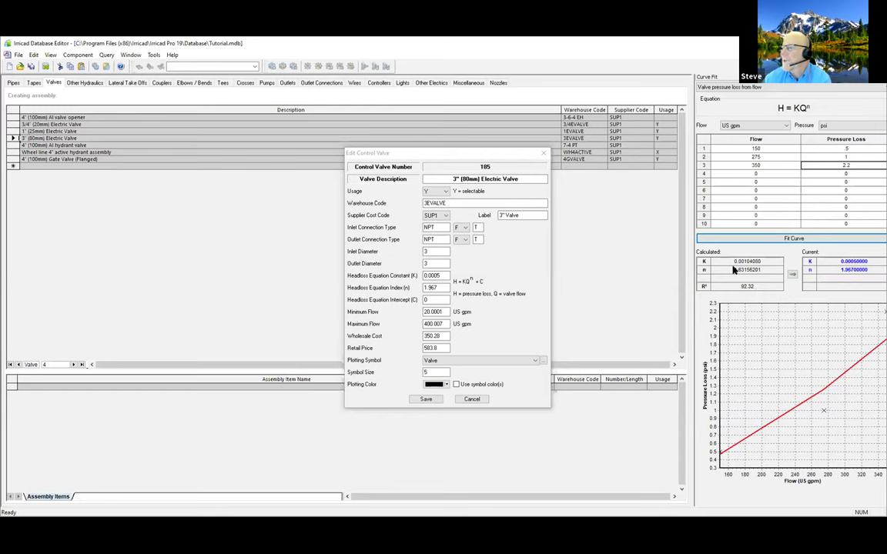
pyautogui.click(792, 275)
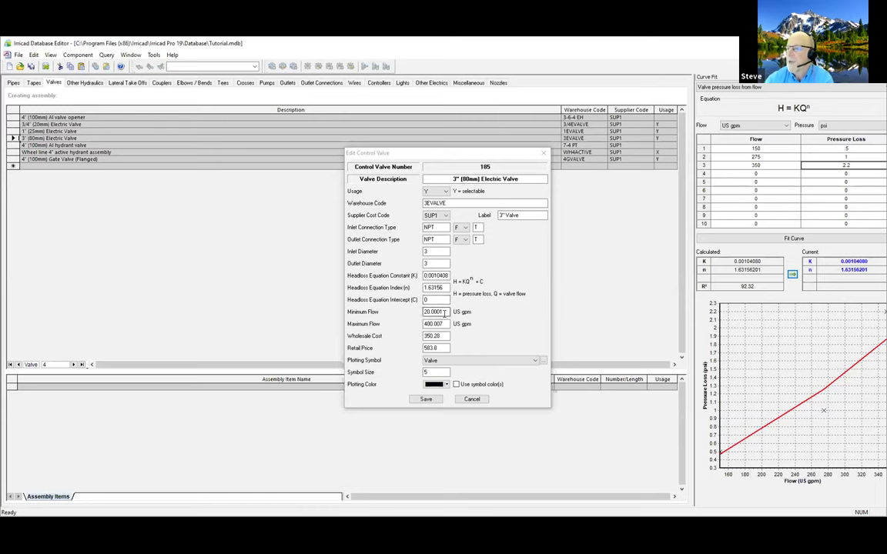
# Set the valve's minimum flow to 100 US gpm and its maximum flow to 400 US gpm
pyautogui.click(444, 311)
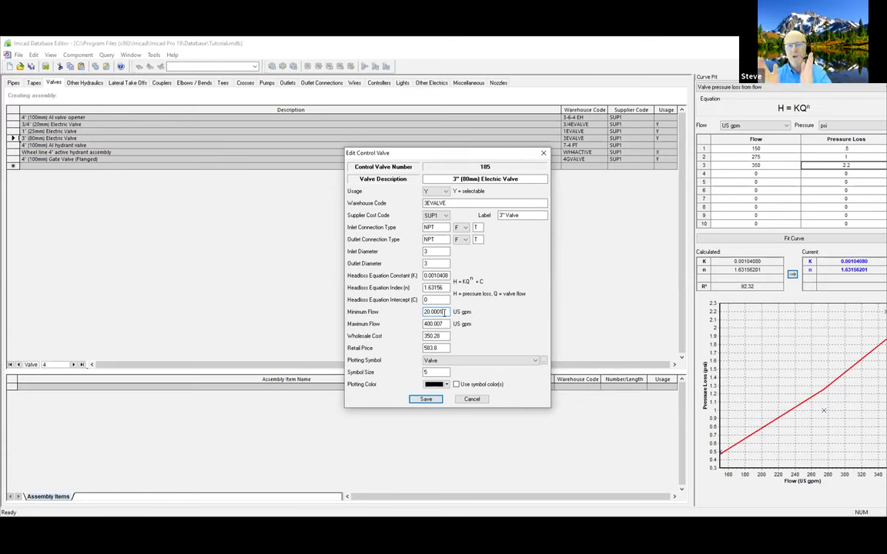
pyautogui.moveTo(444, 311); pyautogui.dragTo(408, 315)
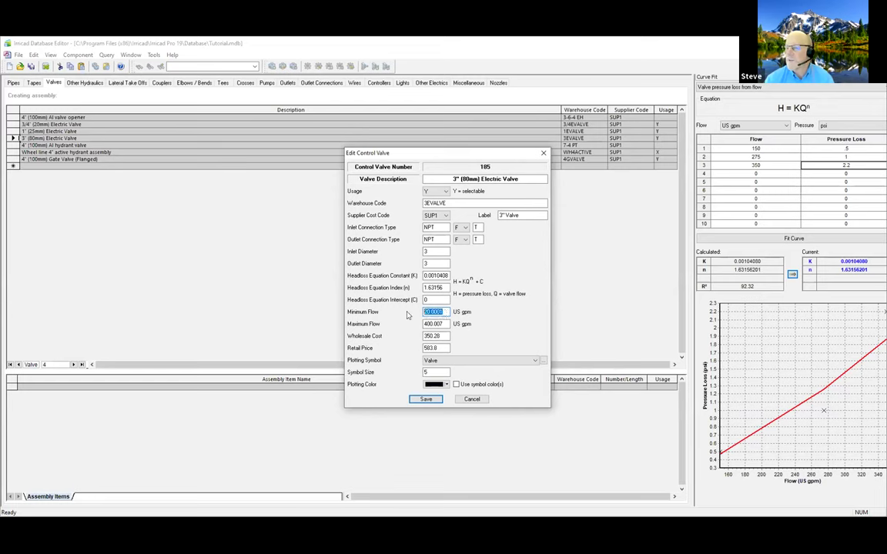
pyautogui.write('100')
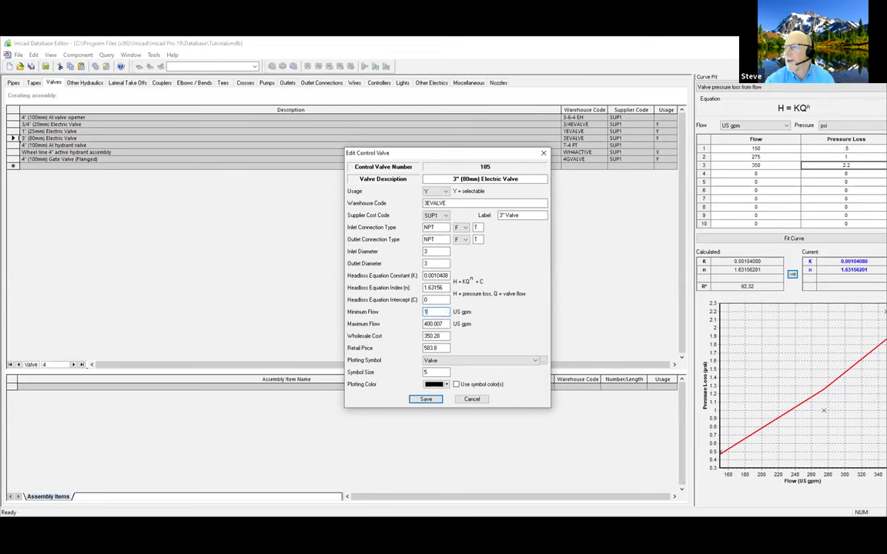
pyautogui.press('Tab')
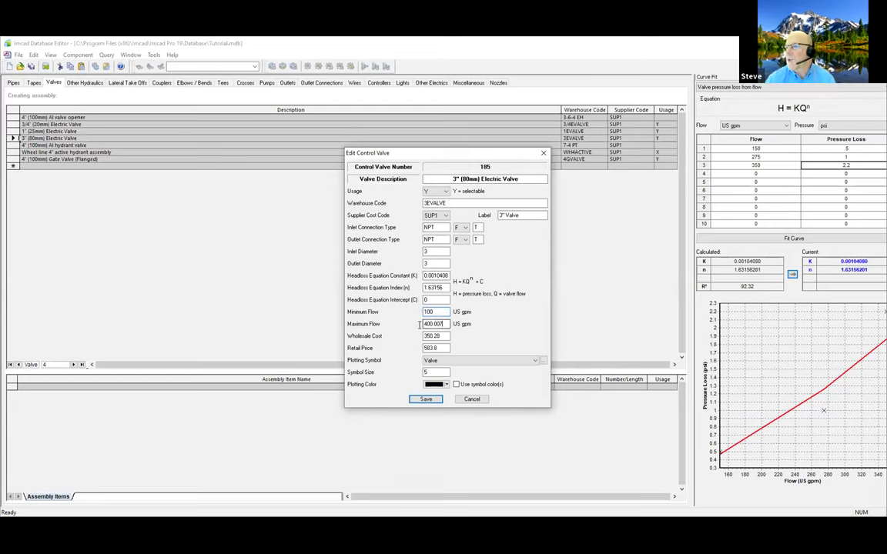
pyautogui.write('400')
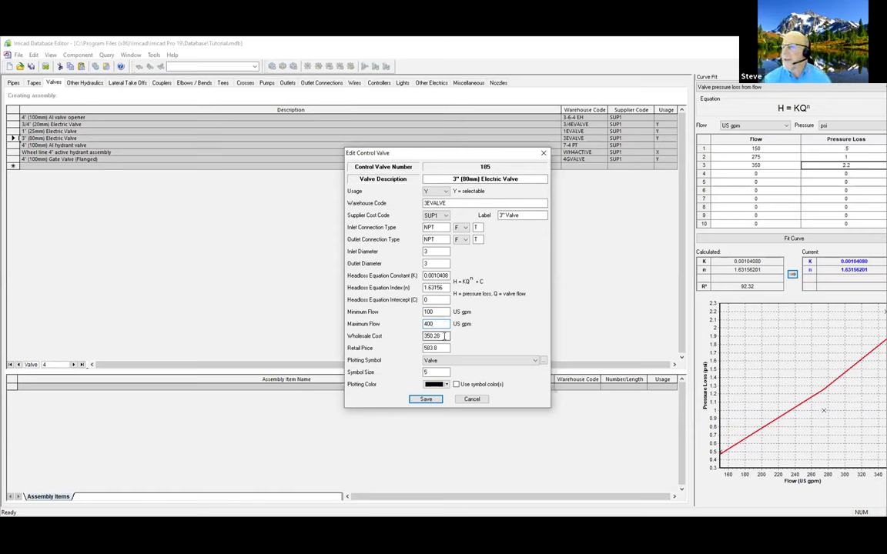
# Browse the available plotting symbols and assign Valve_Handle to the valve
pyautogui.doubleClick(439, 336)
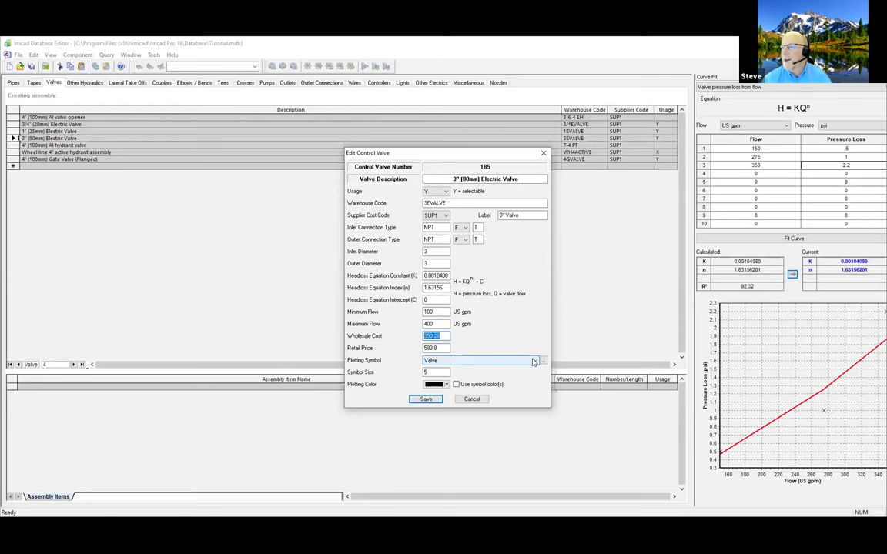
pyautogui.click(532, 361)
pyautogui.scroll(-3, 534, 445)
pyautogui.scroll(-15, 534, 444)
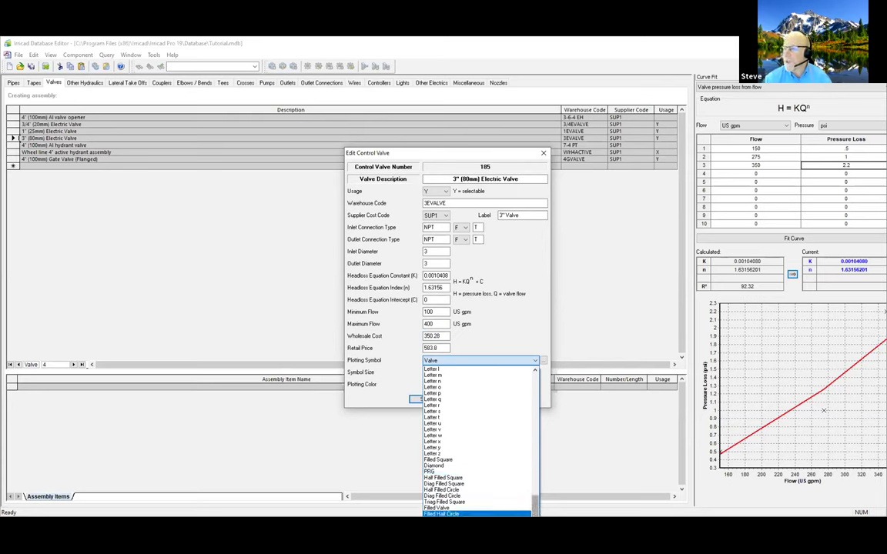
pyautogui.scroll(10, 483, 438)
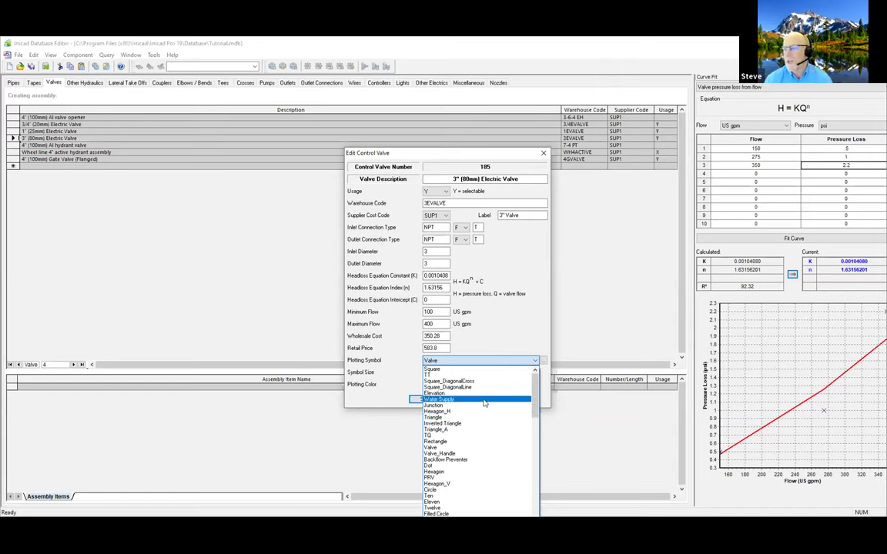
pyautogui.click(461, 455)
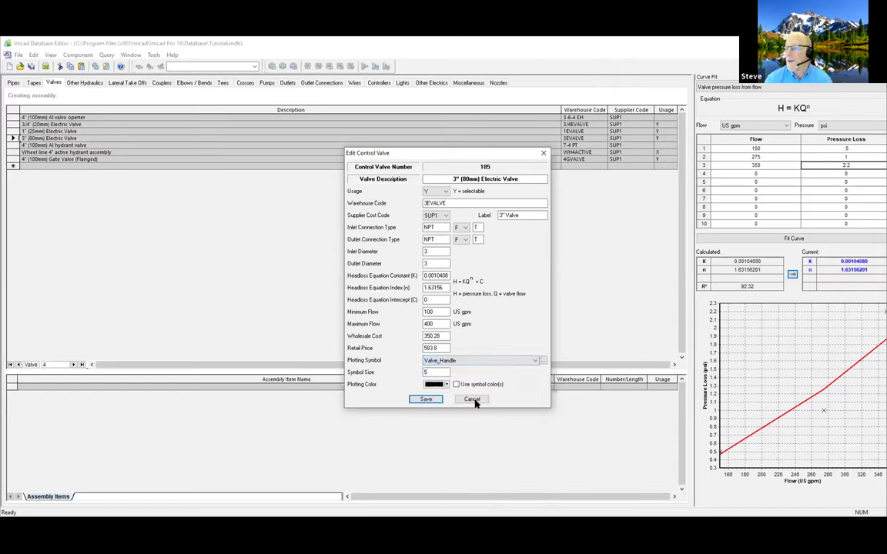
# Enter a symbol size of 10 for the 3" electric valve and discard the edit to its record
pyautogui.doubleClick(445, 373)
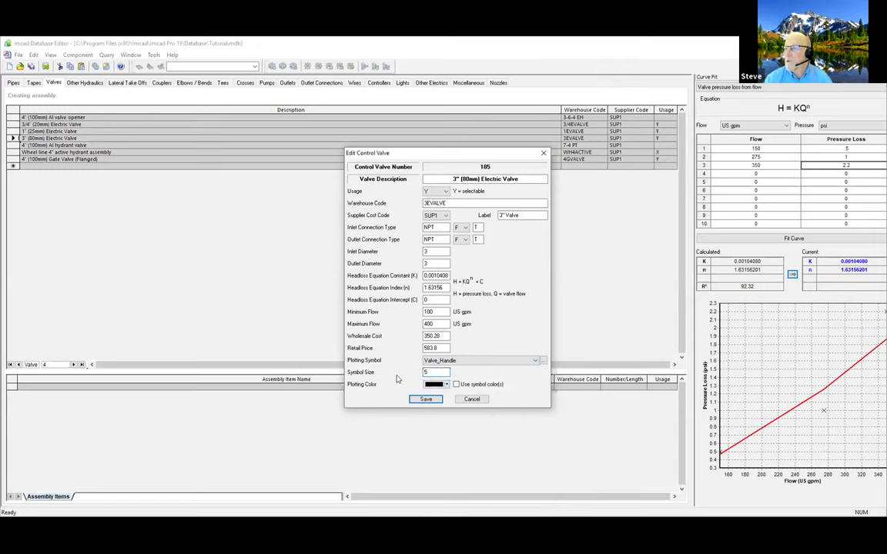
pyautogui.write('5')
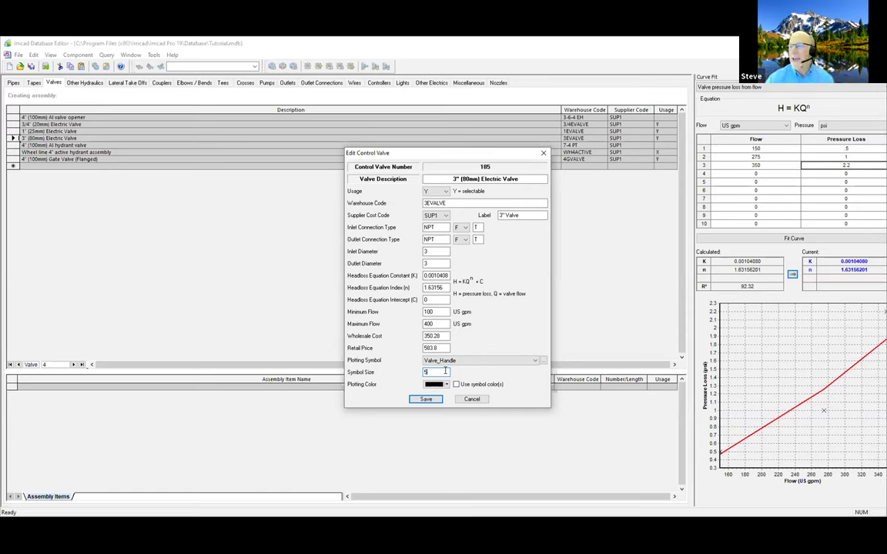
pyautogui.doubleClick(422, 372)
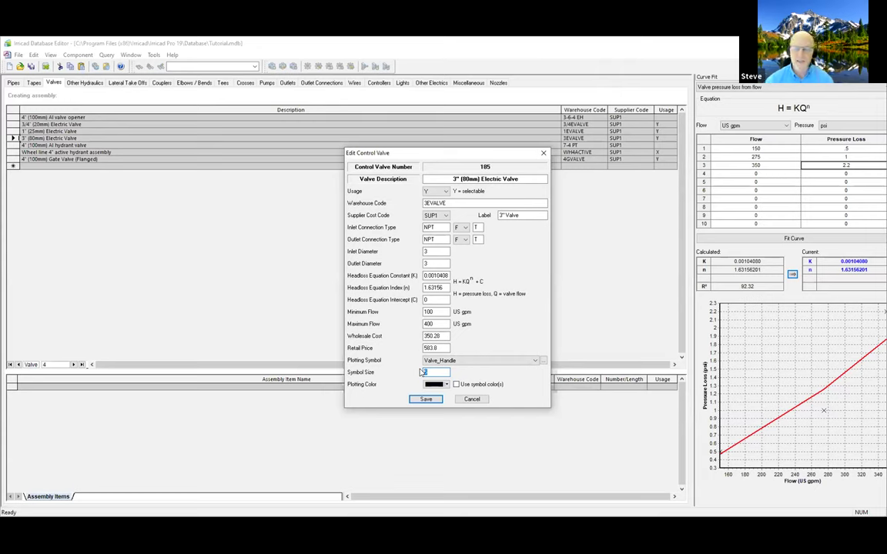
pyautogui.doubleClick(424, 372)
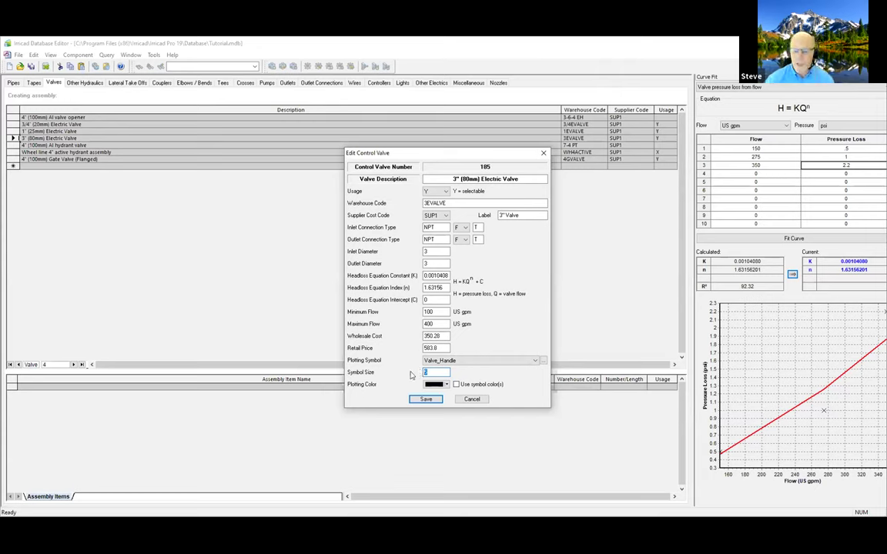
pyautogui.press('BackSpace')
pyautogui.write('10')
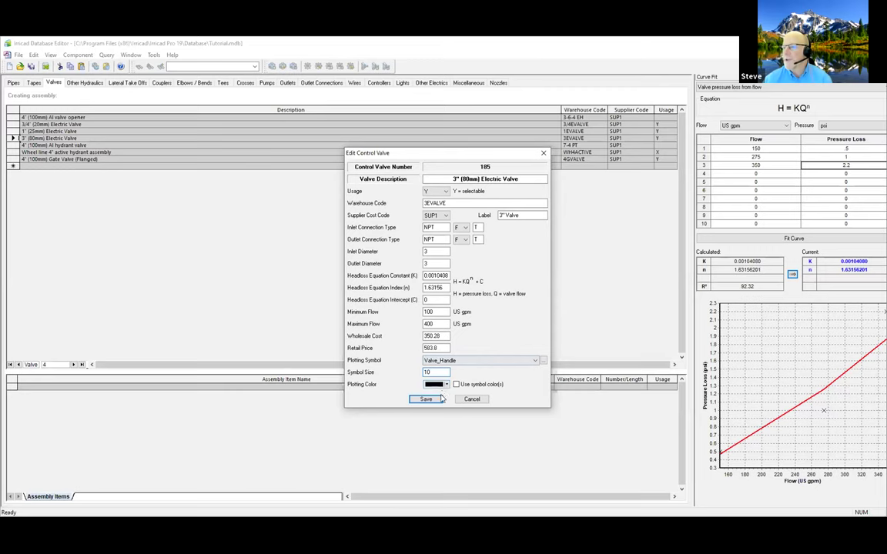
pyautogui.click(472, 399)
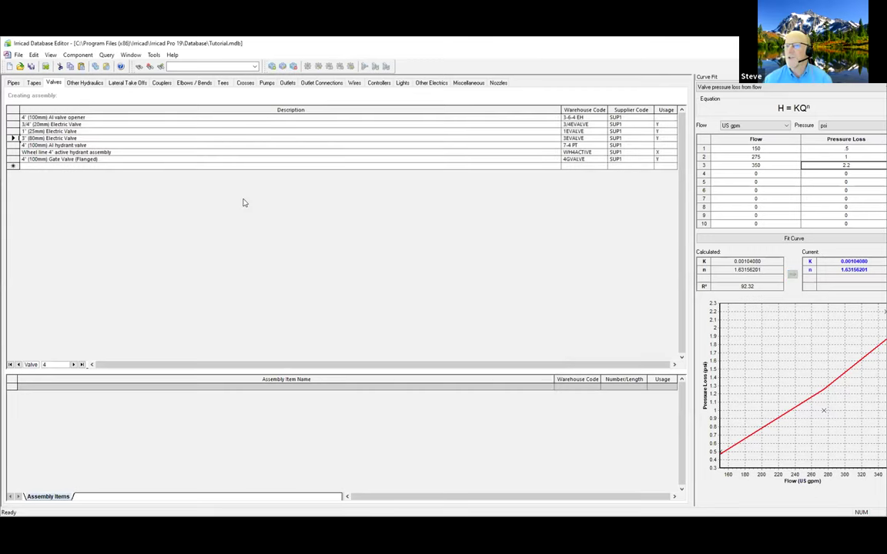
# View the Draw down 9.6m @ 49m3h record among the other hydraulics and the component items of the Wheel line mover assembly
pyautogui.click(86, 82)
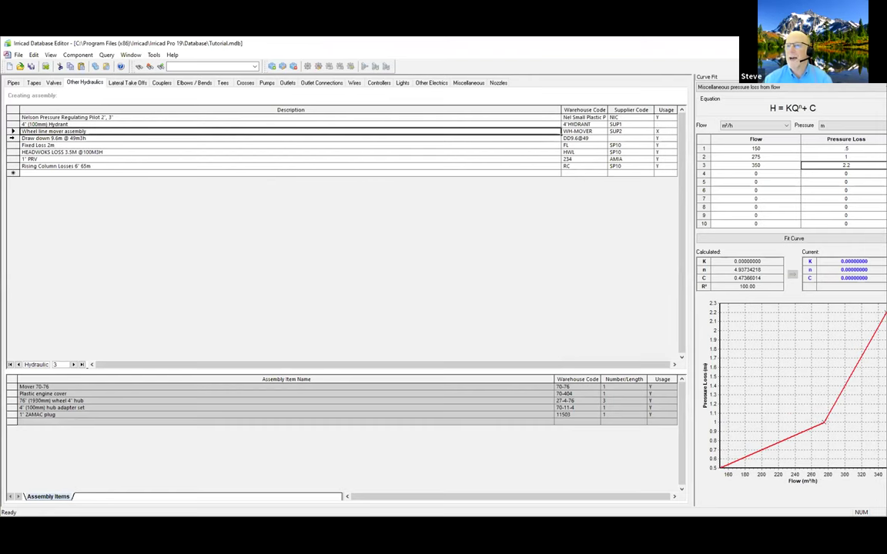
pyautogui.click(14, 138)
pyautogui.doubleClick(17, 138)
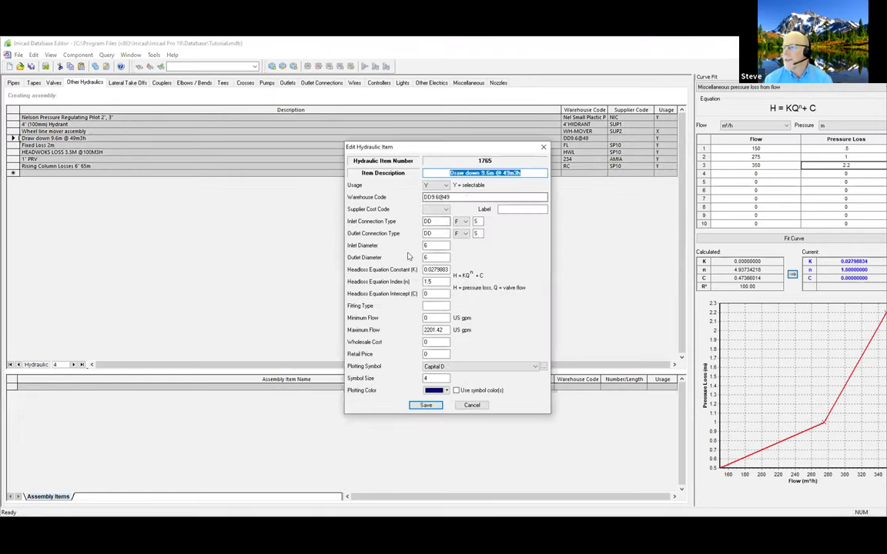
pyautogui.moveTo(423, 144); pyautogui.dragTo(379, 132)
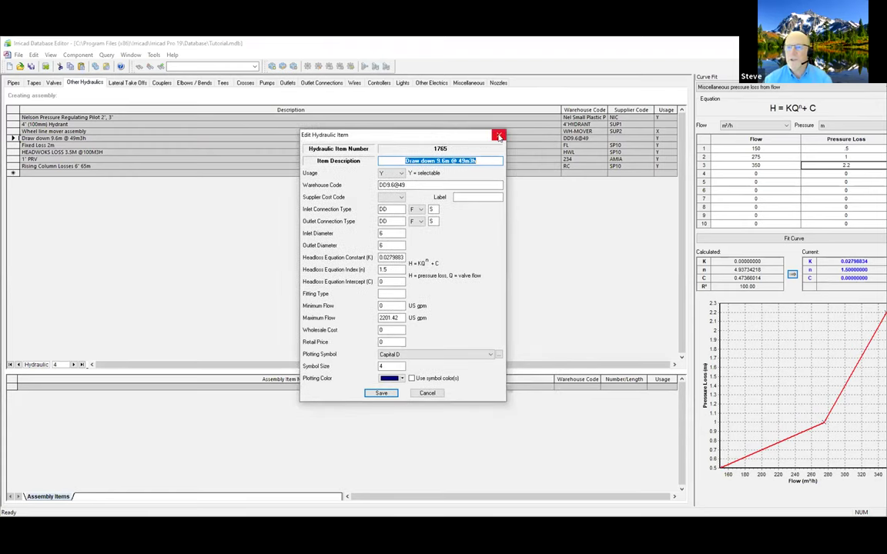
pyautogui.click(499, 135)
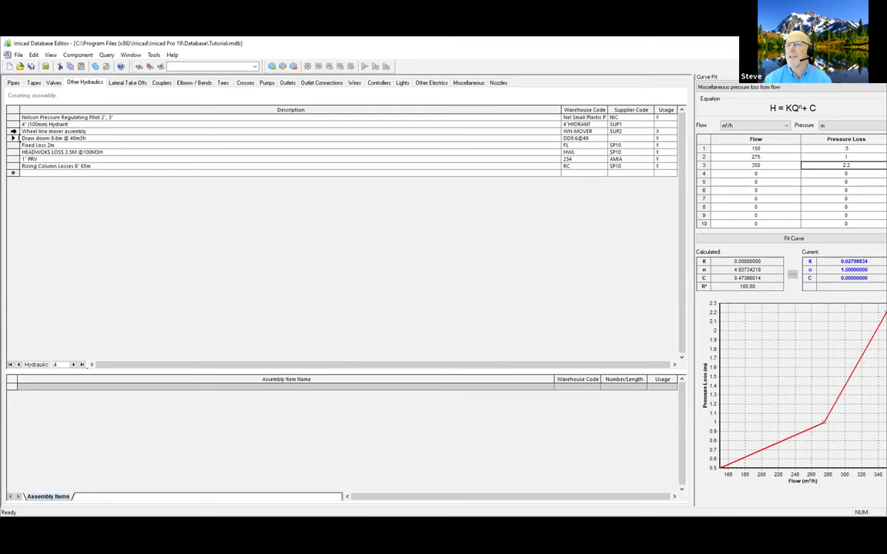
pyautogui.click(12, 131)
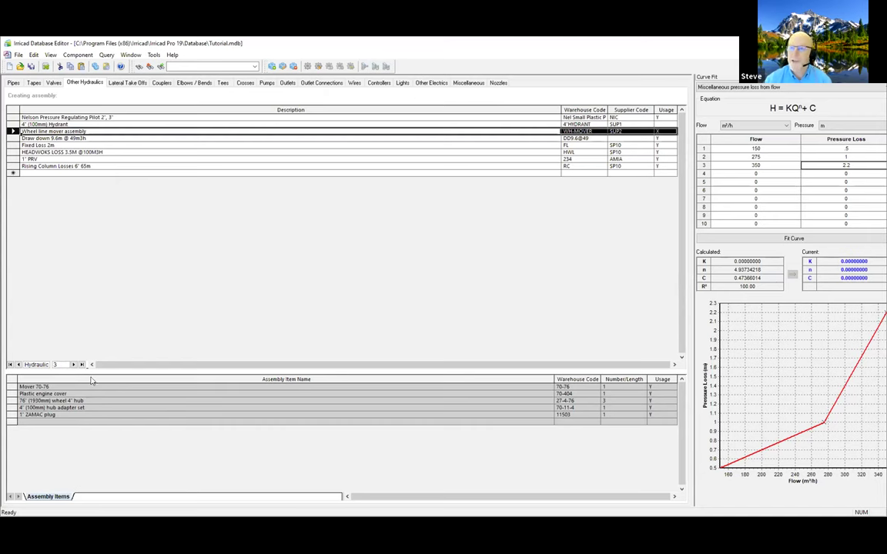
# View the record of the 16mm Grommet takeoff (complete) with warehouse code left blank in the lateral take-offs list
pyautogui.click(127, 83)
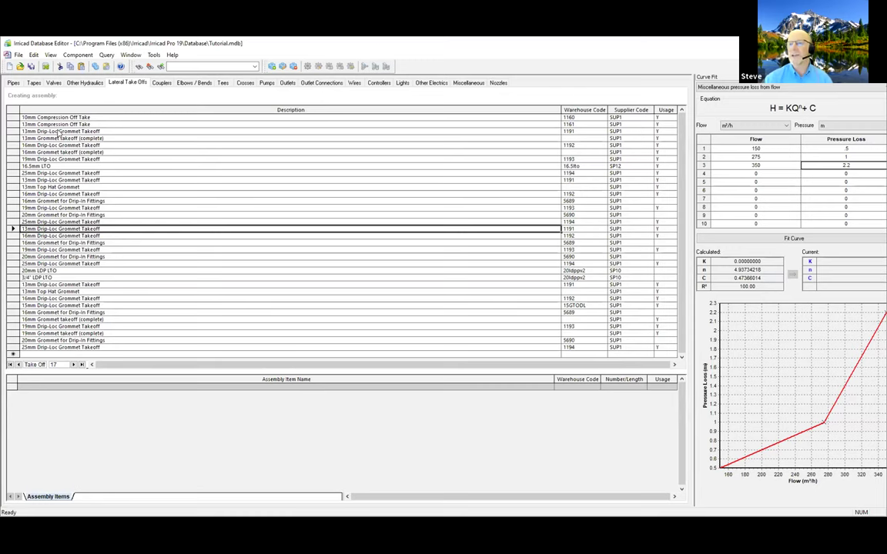
pyautogui.doubleClick(14, 151)
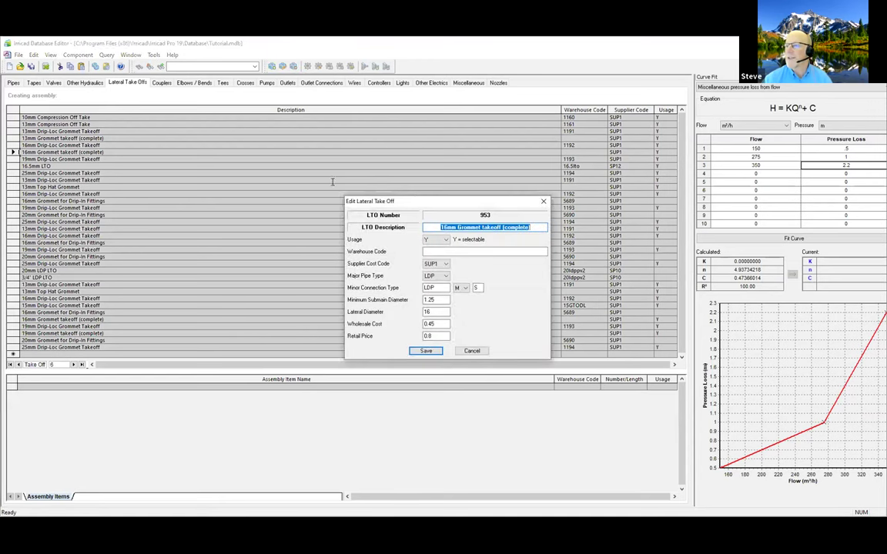
pyautogui.moveTo(421, 201); pyautogui.dragTo(333, 168)
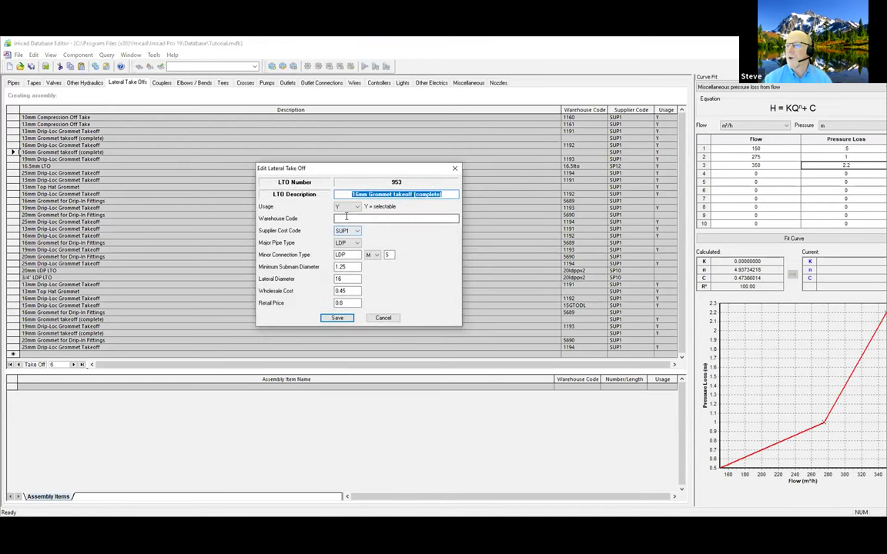
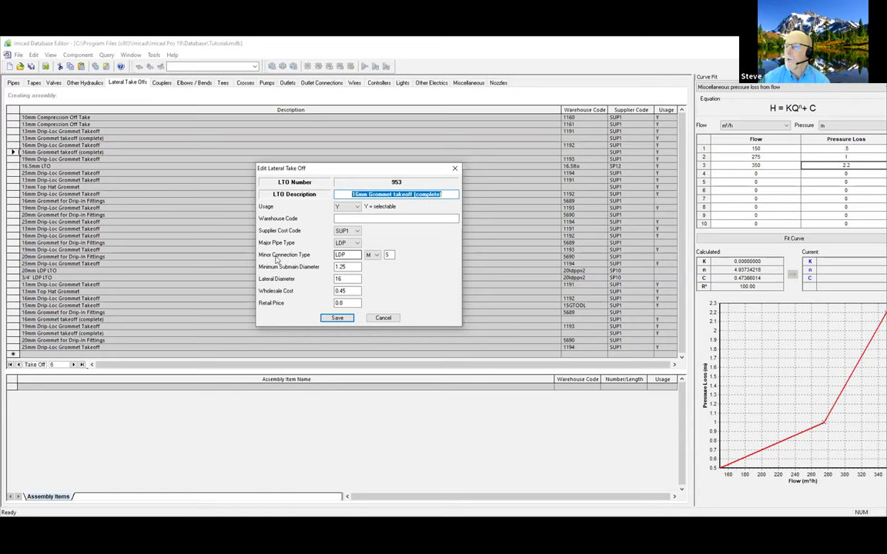
# Try PVC as the grommet takeoff's major pipe type and discard the edit
pyautogui.click(352, 255)
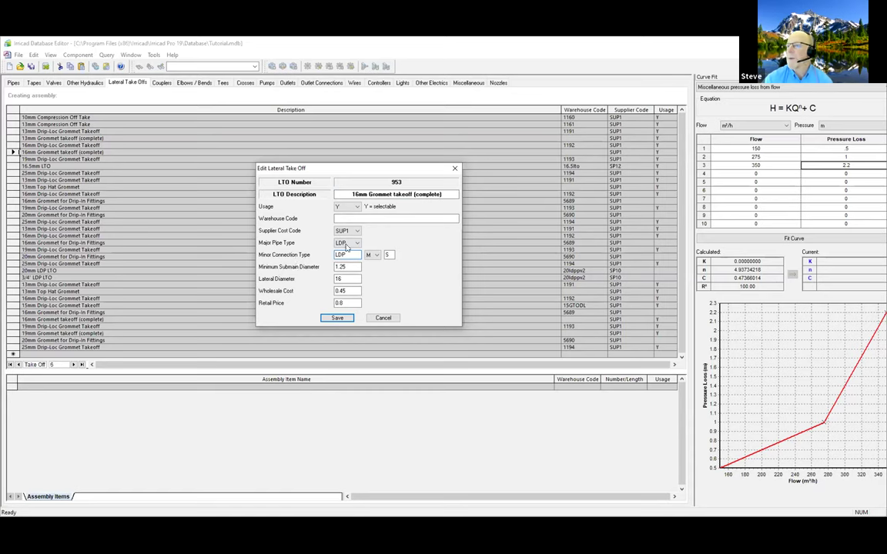
pyautogui.click(346, 243)
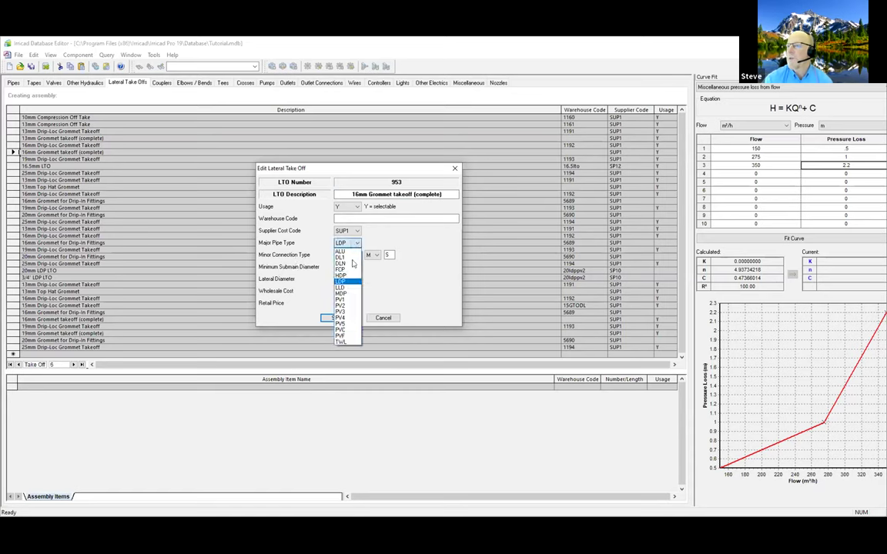
pyautogui.click(341, 329)
pyautogui.click(357, 244)
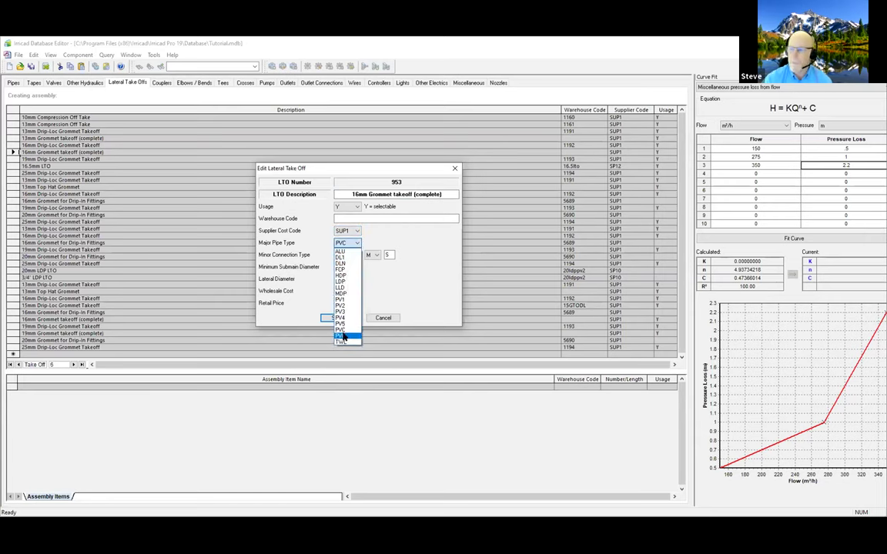
pyautogui.press('Escape')
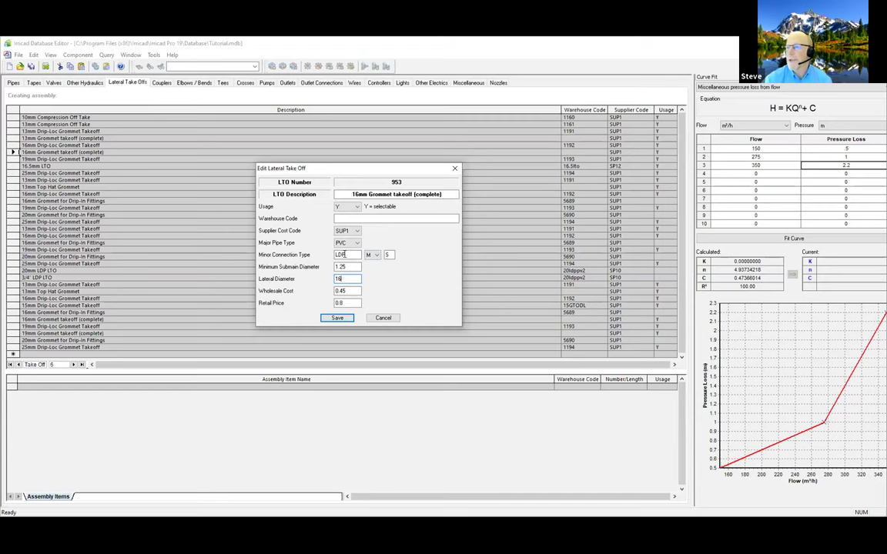
pyautogui.click(383, 317)
# Open the 3/4" Male Adaptor record among the couplers and set its major connection to PVC with joint code S
pyautogui.click(161, 83)
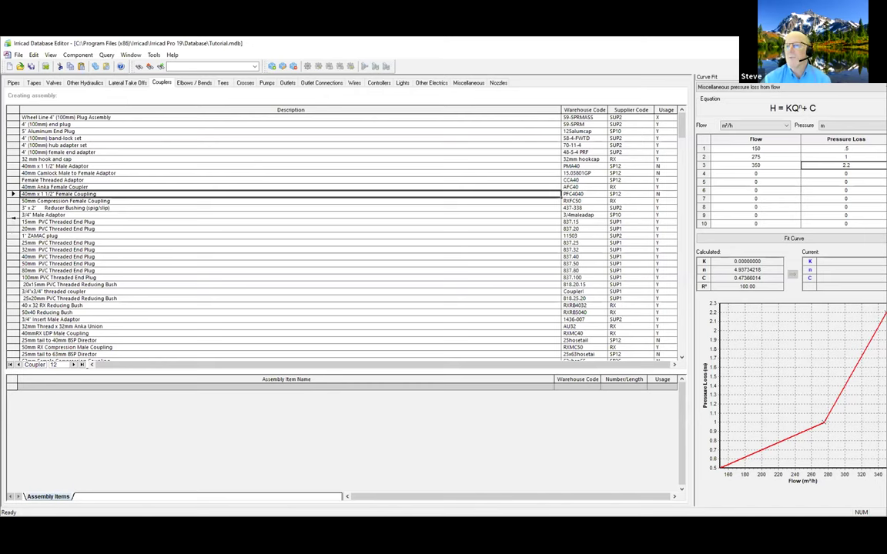
pyautogui.click(13, 216)
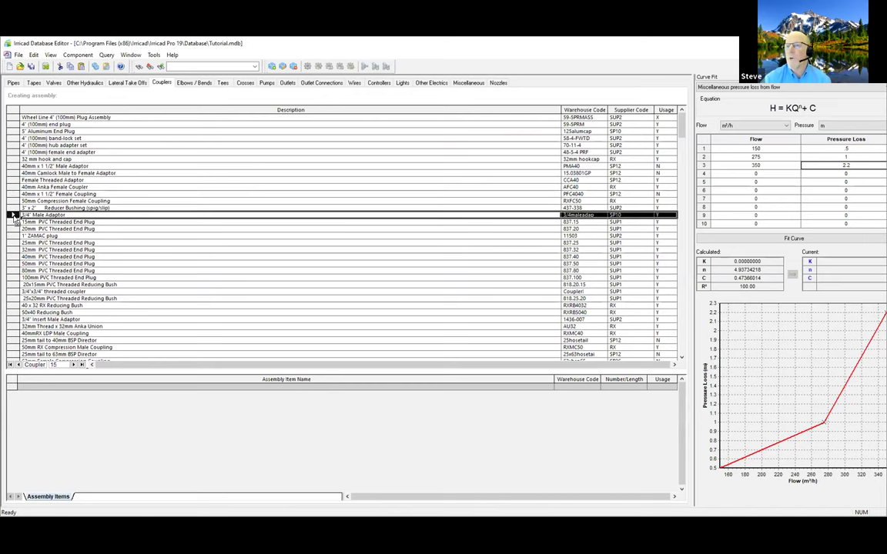
pyautogui.doubleClick(13, 216)
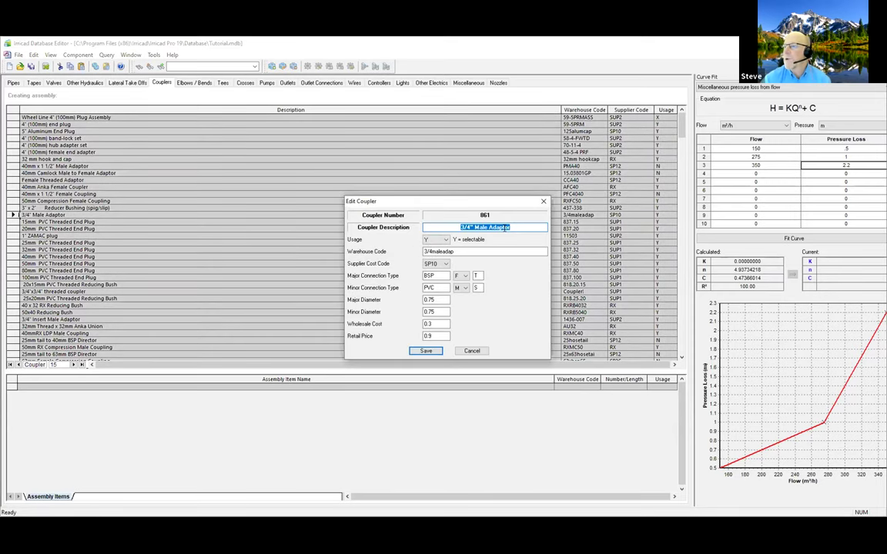
pyautogui.moveTo(416, 200); pyautogui.dragTo(353, 178)
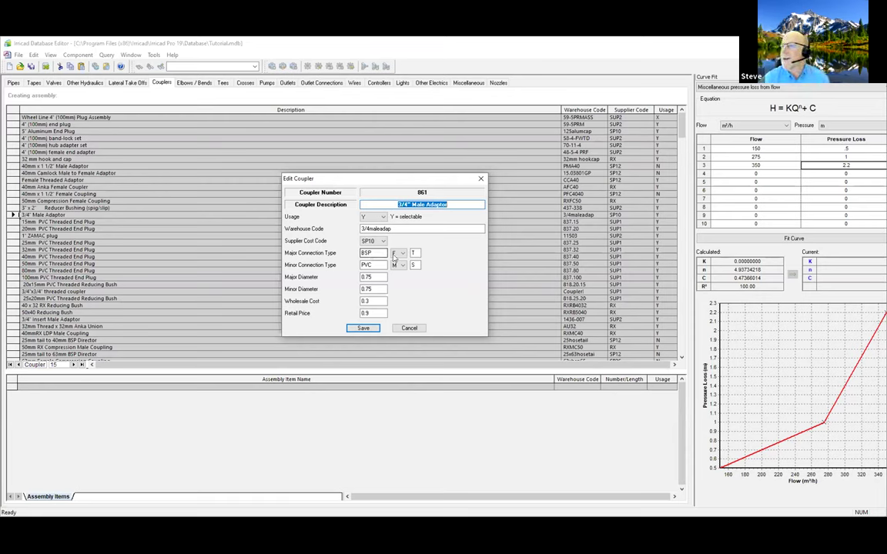
pyautogui.doubleClick(367, 253)
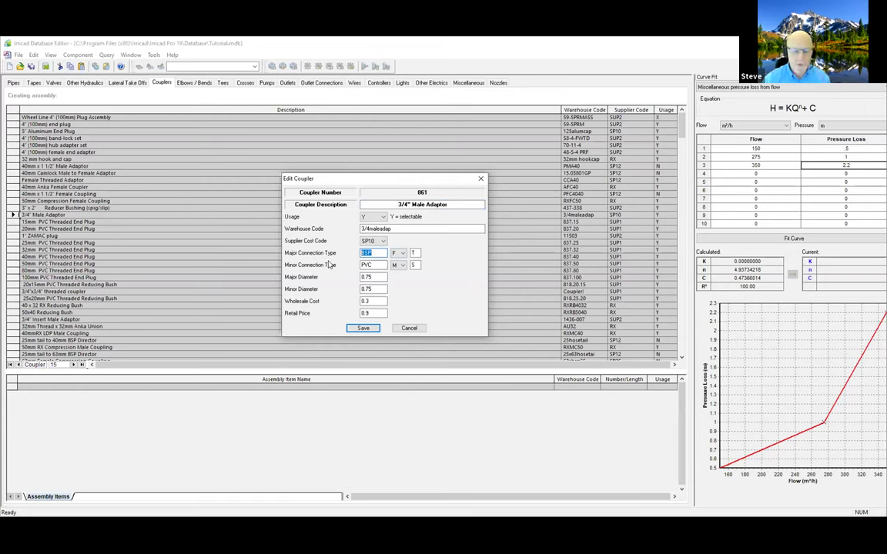
pyautogui.write('PVC')
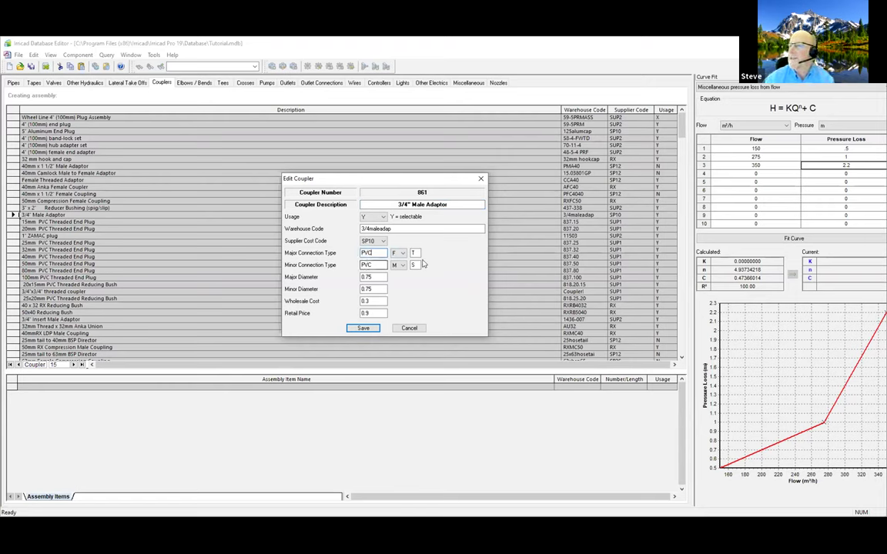
pyautogui.press('Tab')
pyautogui.press('Tab')
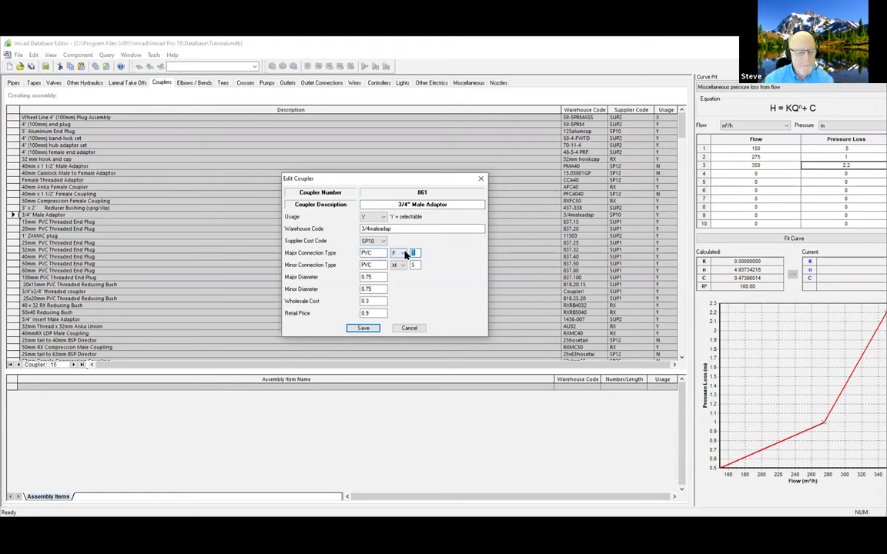
pyautogui.write('S')
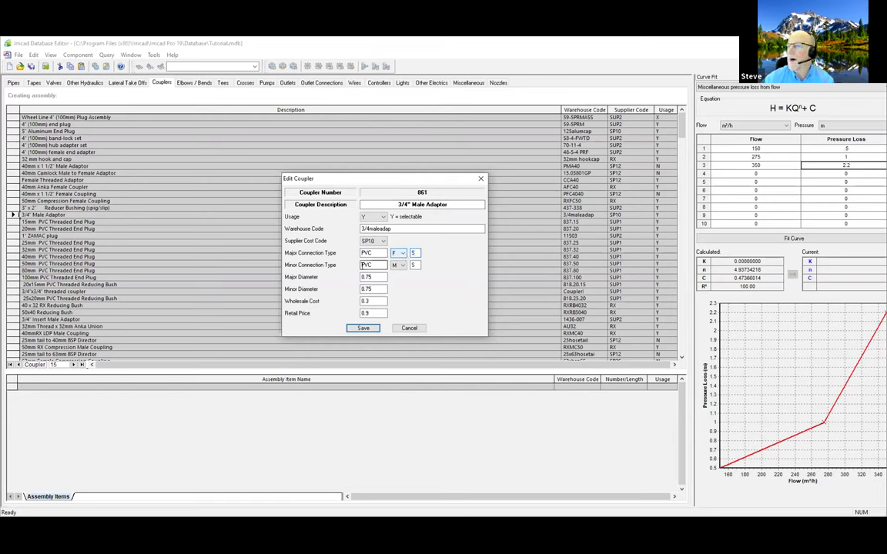
# Set the male adaptor's minor connection to NPT with joint code T and save the record
pyautogui.doubleClick(372, 265)
pyautogui.write('NPT')
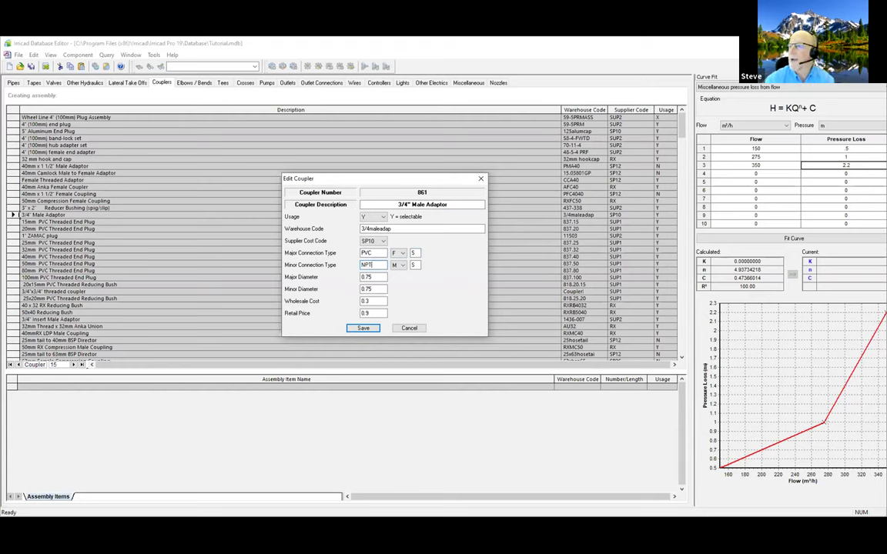
pyautogui.doubleClick(416, 264)
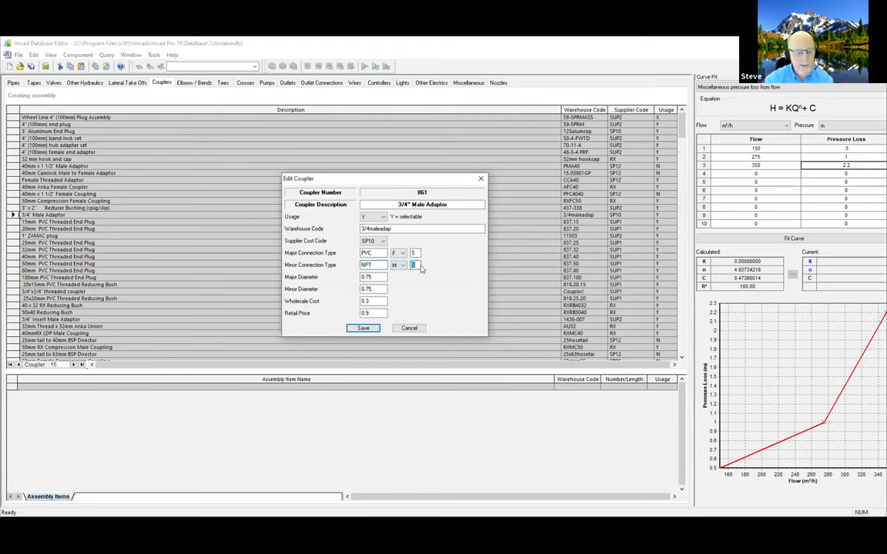
pyautogui.write('T')
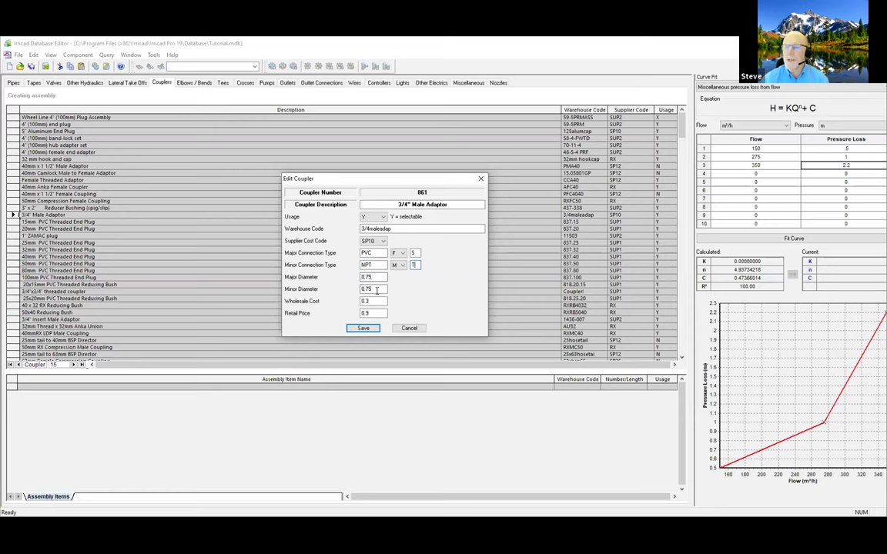
pyautogui.click(364, 328)
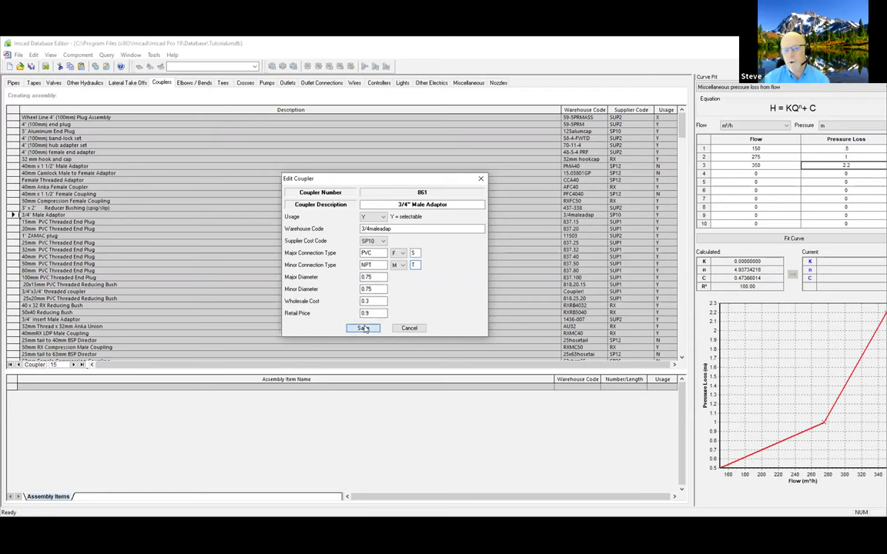
pyautogui.click(364, 328)
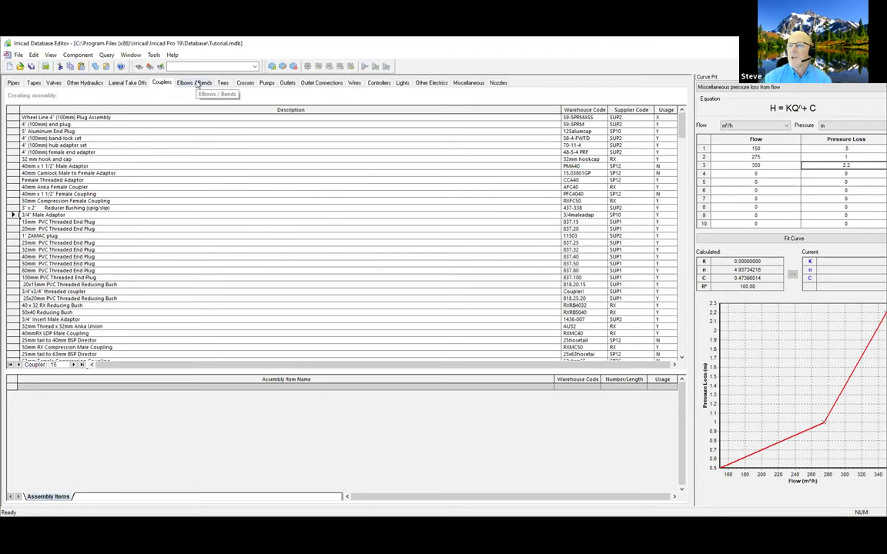
# Find the 1-1/4" Cap (slip) in the couplers list and view its record
pyautogui.scroll(-10, 681, 154)
pyautogui.scroll(10, 686, 197)
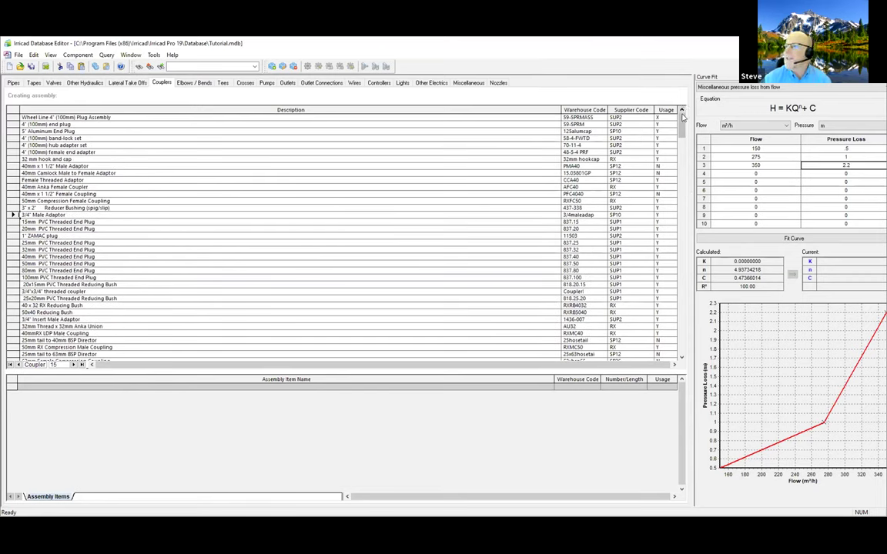
pyautogui.scroll(-10, 680, 185)
pyautogui.scroll(-12, 680, 185)
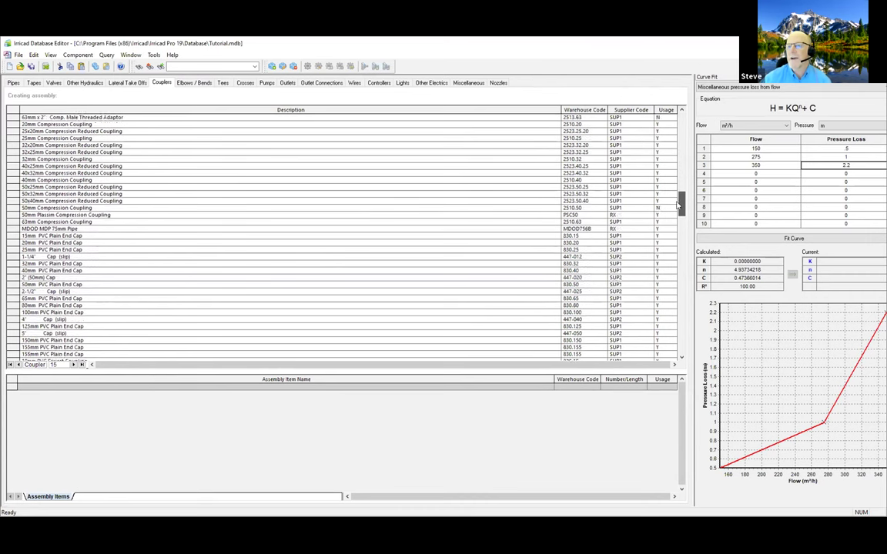
pyautogui.click(11, 179)
pyautogui.hotkey('ctrl', 'a')
pyautogui.doubleClick(348, 252)
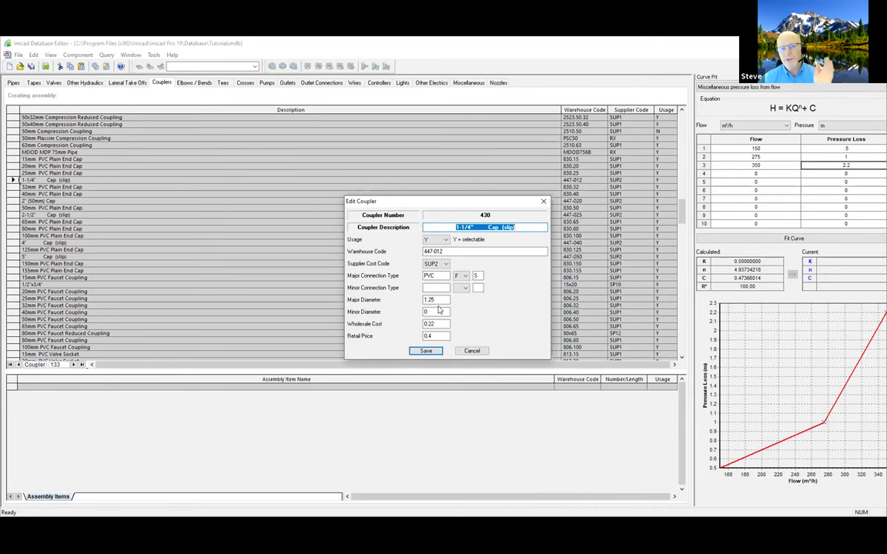
# Close the cap record, then view the 50mm Compression Elbow record among the elbows and bends, including its bend angle, without saving
pyautogui.click(544, 202)
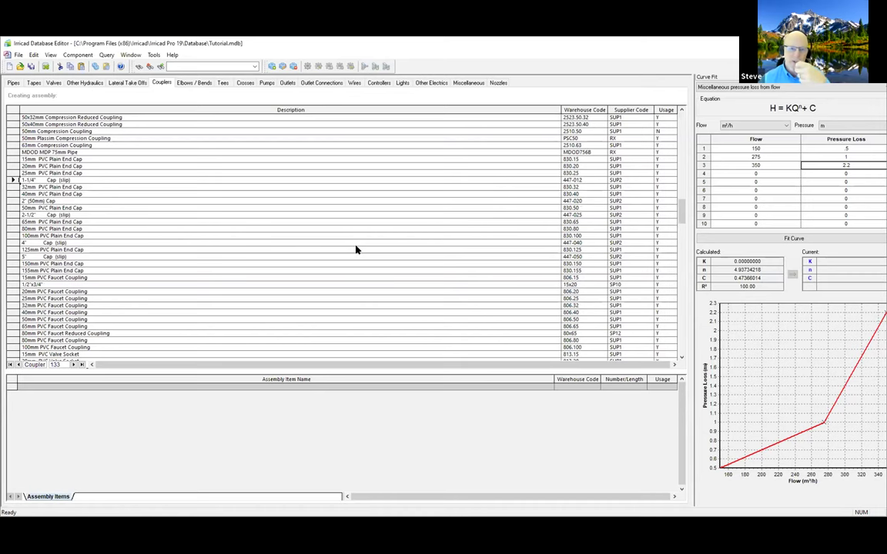
pyautogui.click(205, 83)
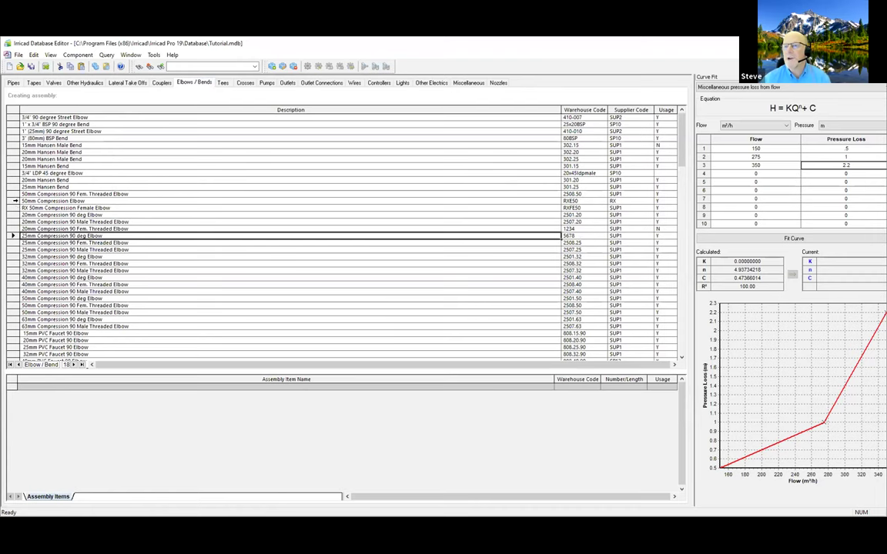
pyautogui.click(12, 200)
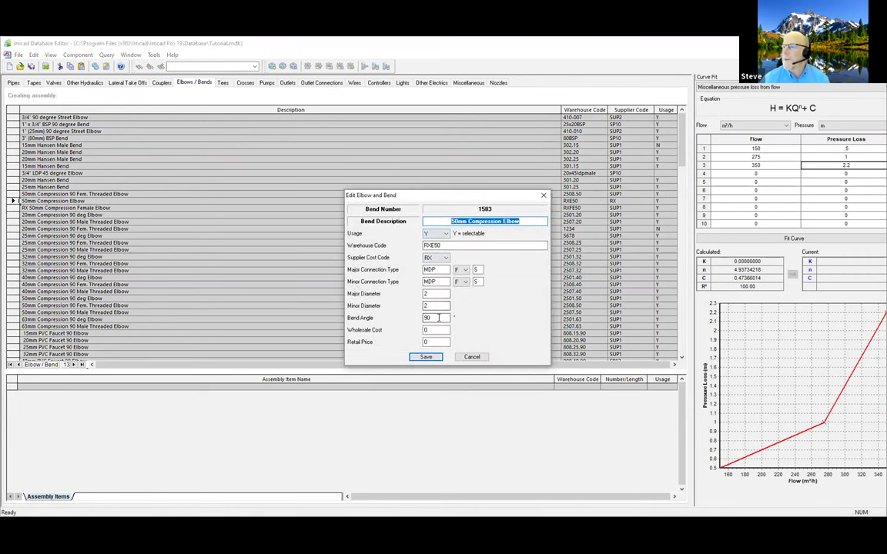
pyautogui.click(438, 318)
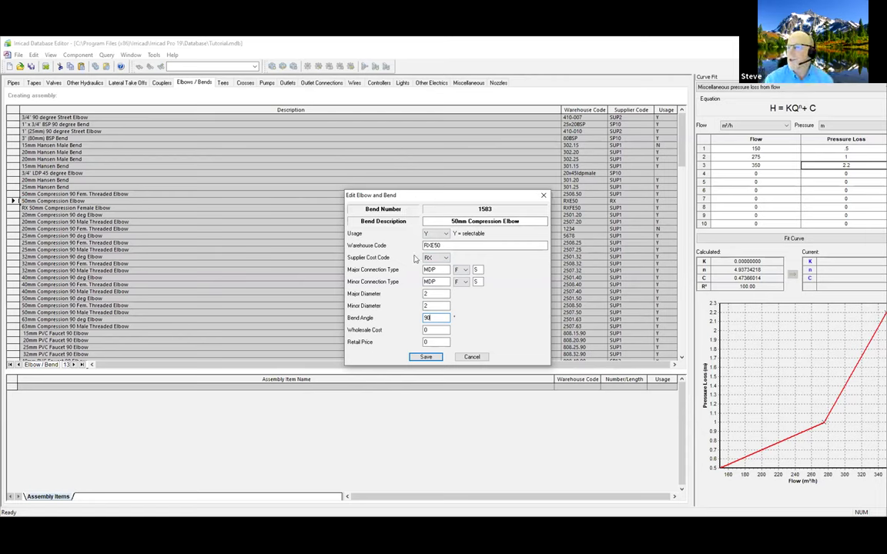
pyautogui.click(471, 356)
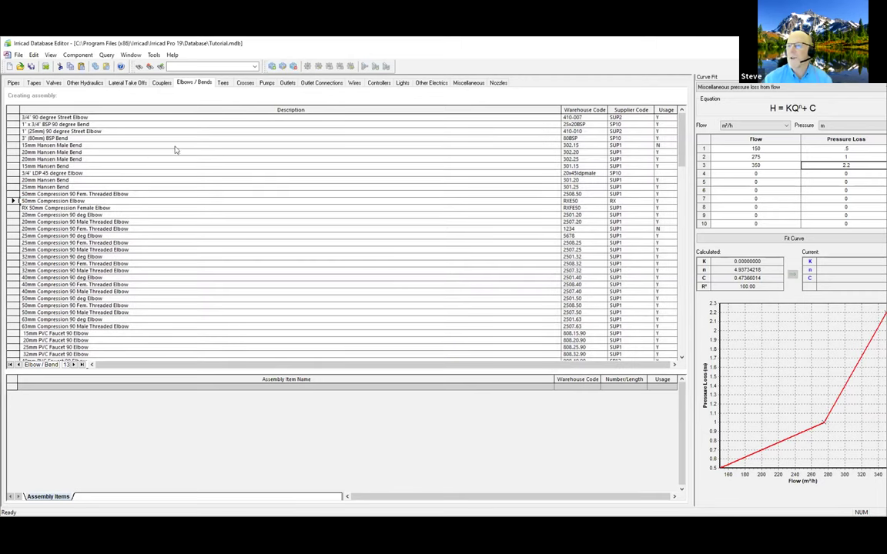
# View the 32mm Hansen Tee record among the tees, examining its connection types and diameters, and close it without saving
pyautogui.click(223, 83)
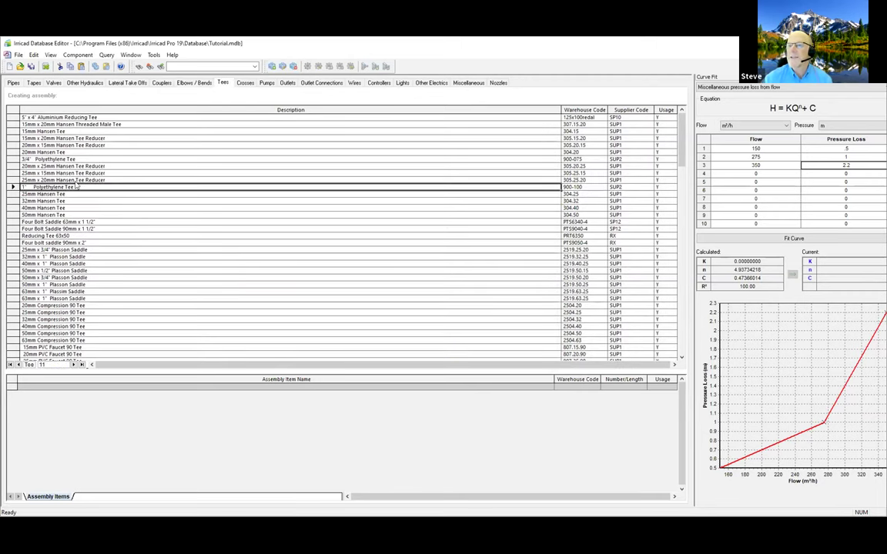
pyautogui.click(10, 201)
pyautogui.doubleClick(11, 201)
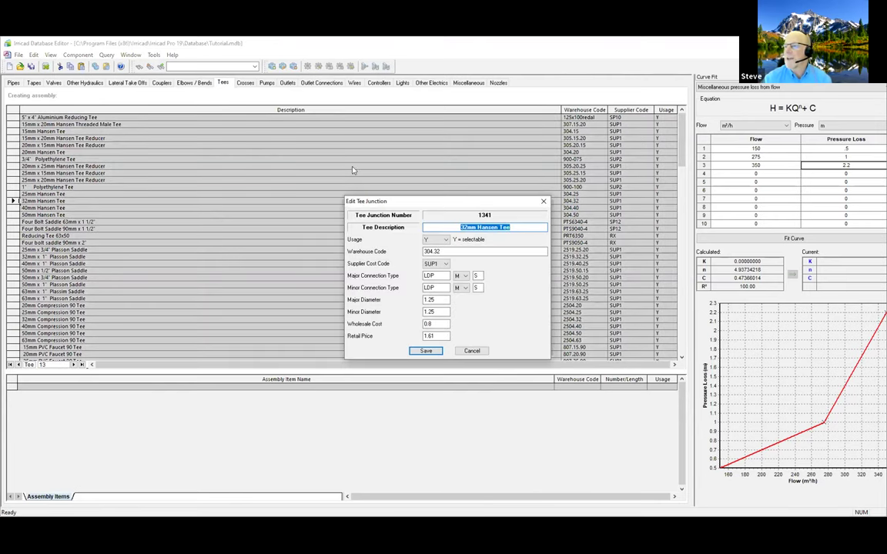
pyautogui.moveTo(440, 205); pyautogui.dragTo(349, 169)
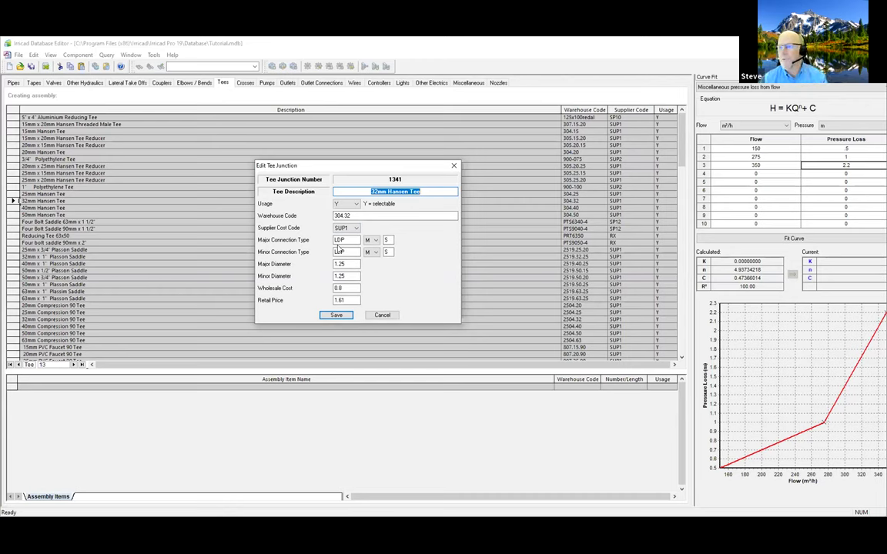
pyautogui.click(377, 318)
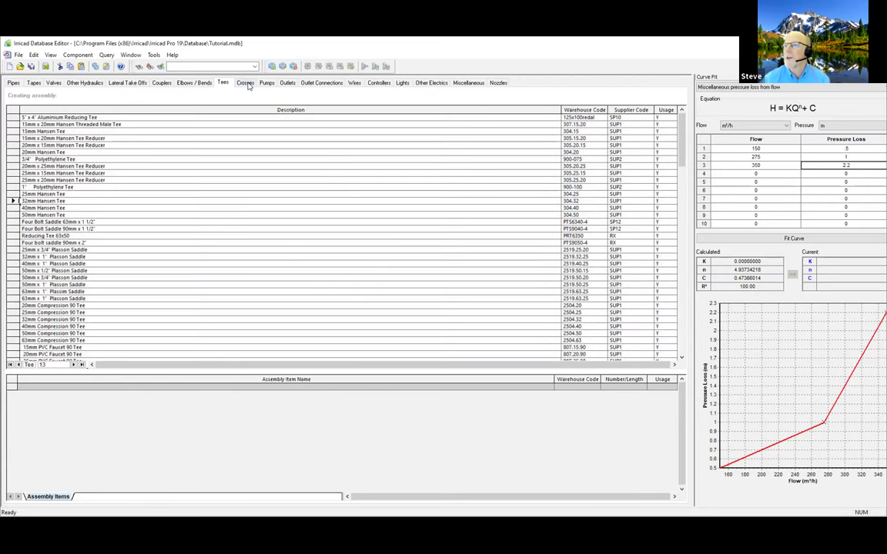
# View the 32mm PVC Plain Cross record among the crosses, examining its major and minor connections, and close it without saving
pyautogui.click(244, 82)
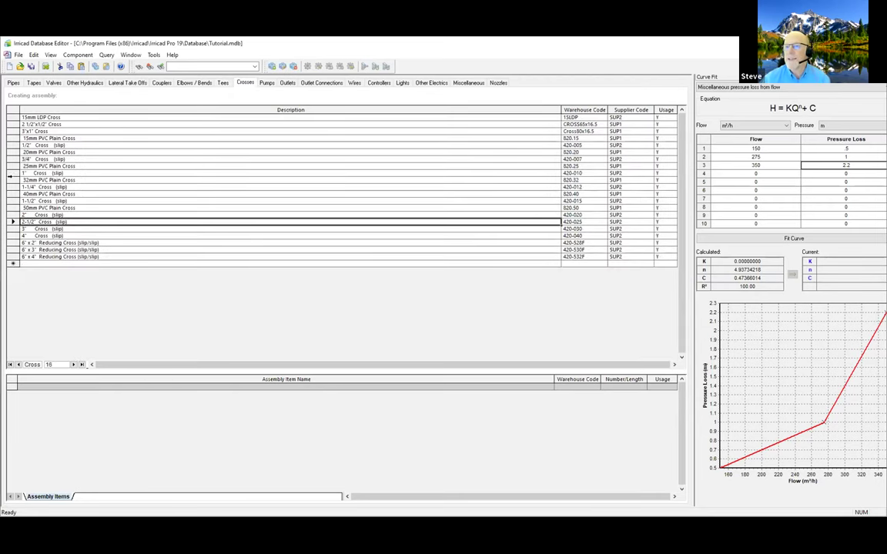
pyautogui.click(12, 180)
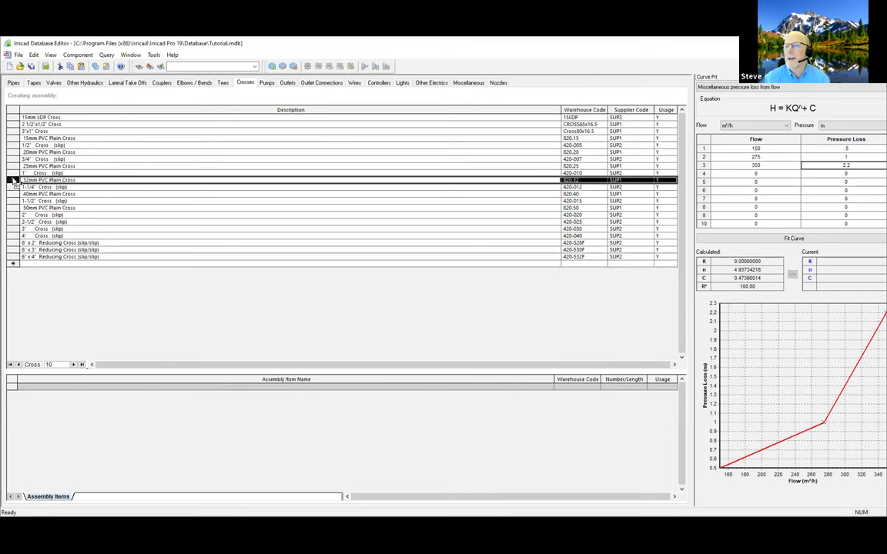
pyautogui.click(13, 180)
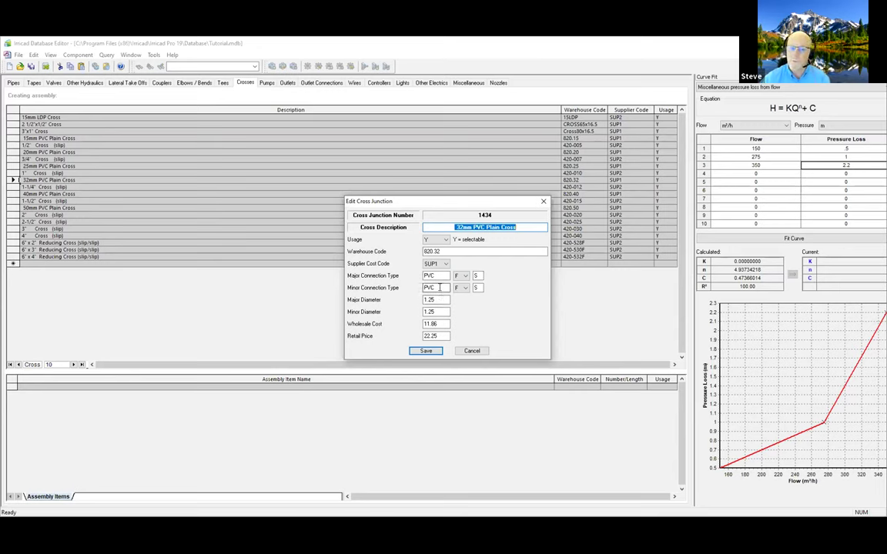
pyautogui.click(471, 351)
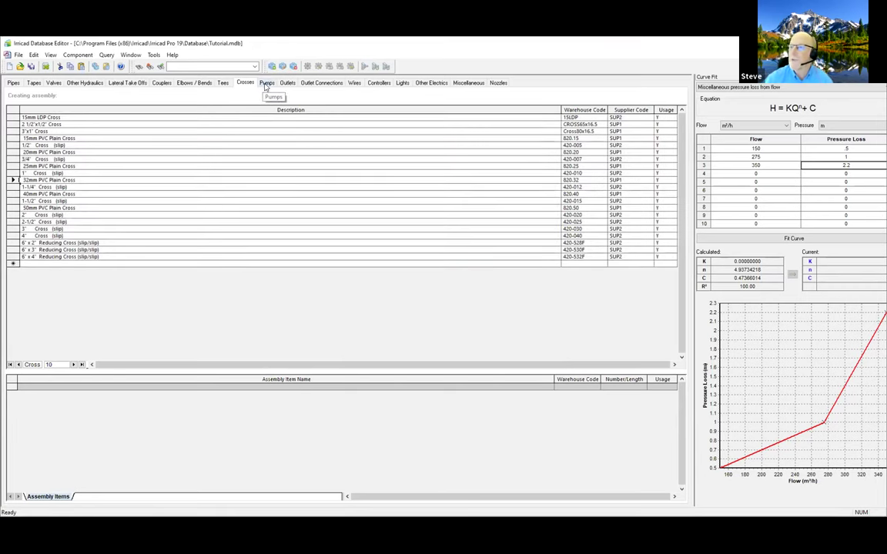
# View the 1000USgpm pump record and the available curve fit equation types, then close the record without saving
pyautogui.click(265, 84)
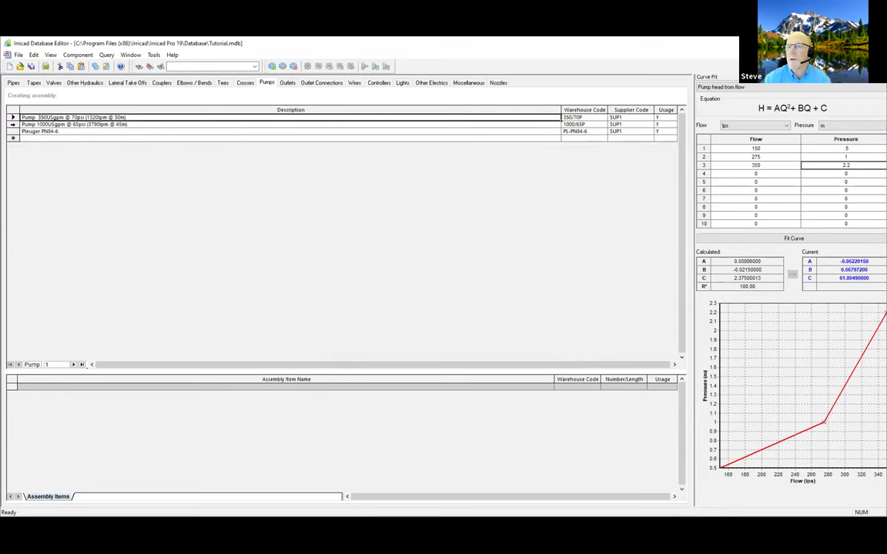
pyautogui.click(13, 124)
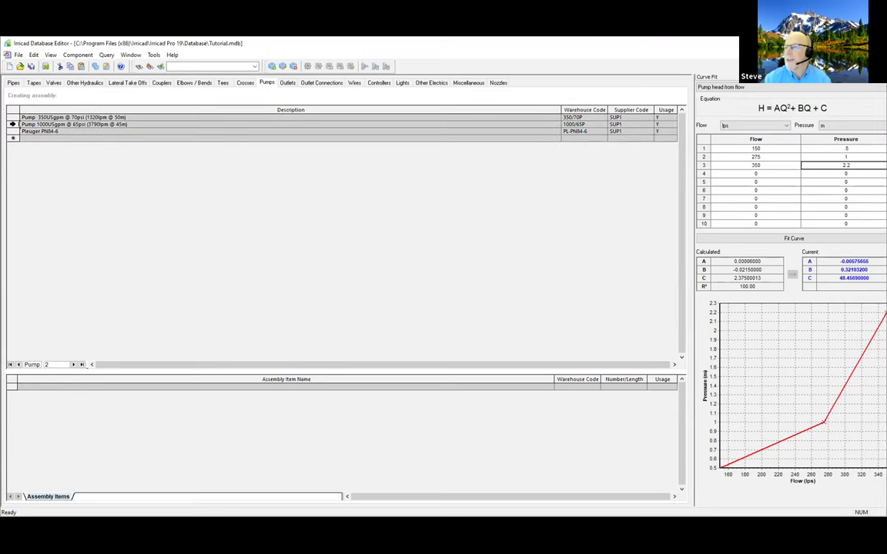
pyautogui.doubleClick(13, 124)
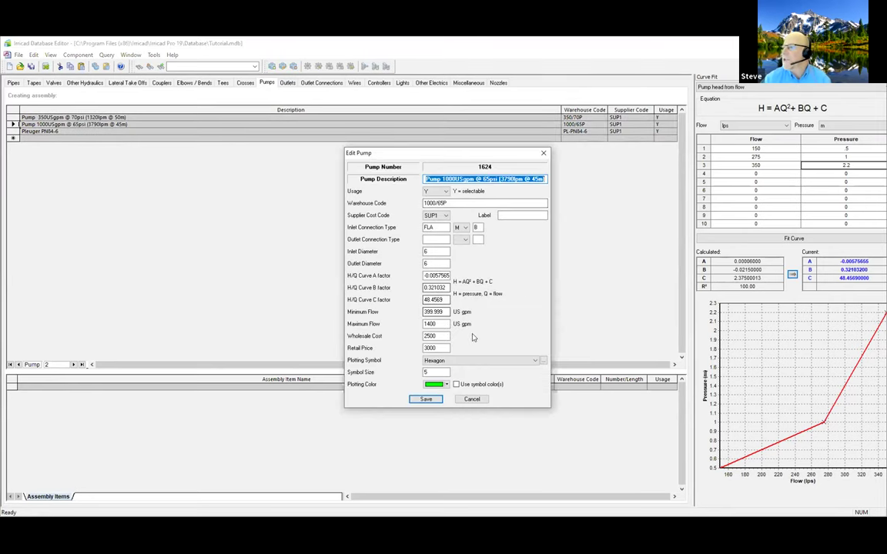
pyautogui.click(751, 90)
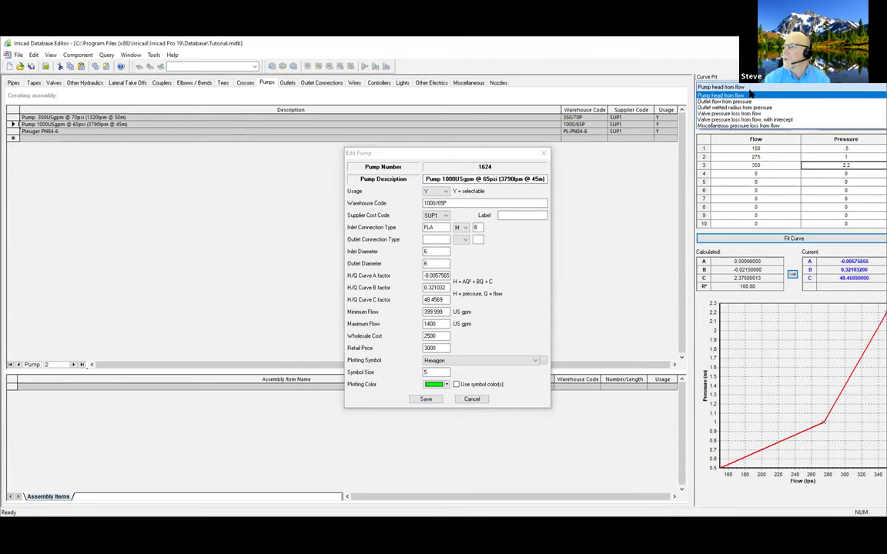
pyautogui.click(753, 90)
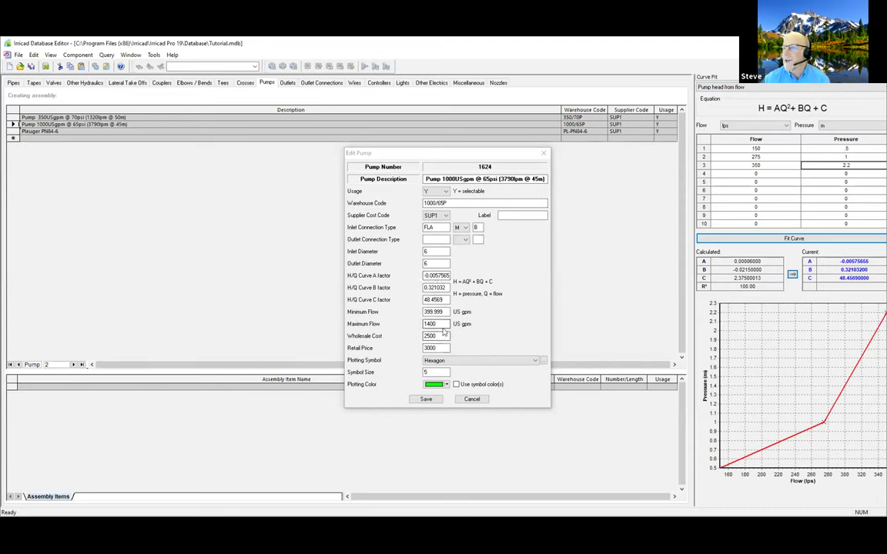
pyautogui.click(472, 399)
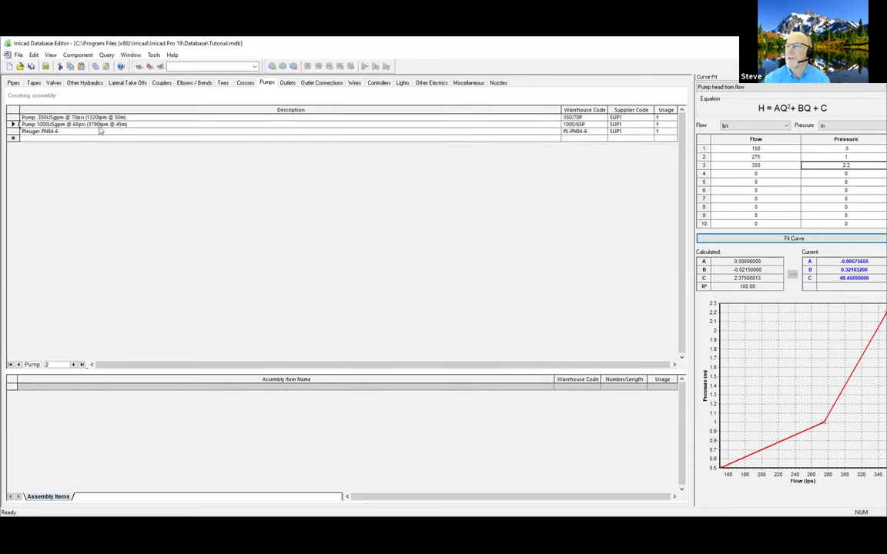
# Open the Impact Drive Sprinkler record among the outlets and set its default nozzle to 13/64 IM
pyautogui.click(287, 83)
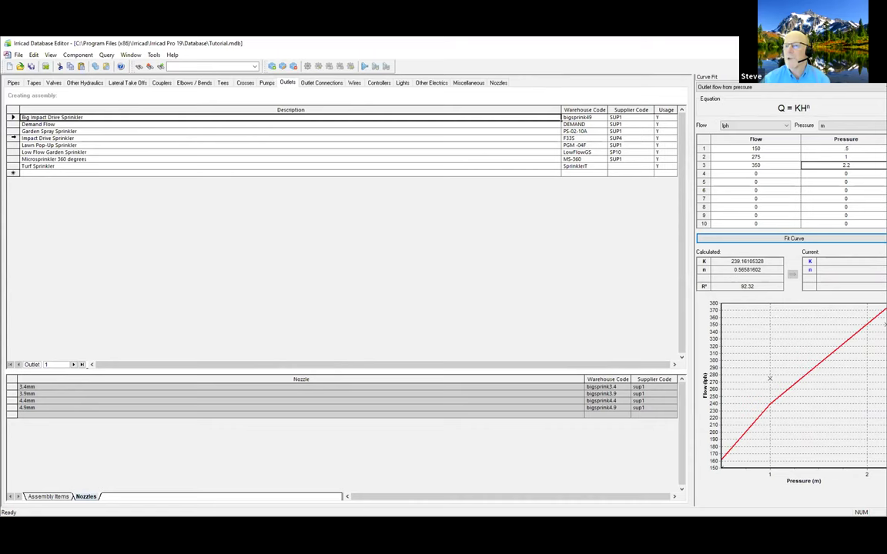
pyautogui.click(13, 138)
pyautogui.doubleClick(13, 138)
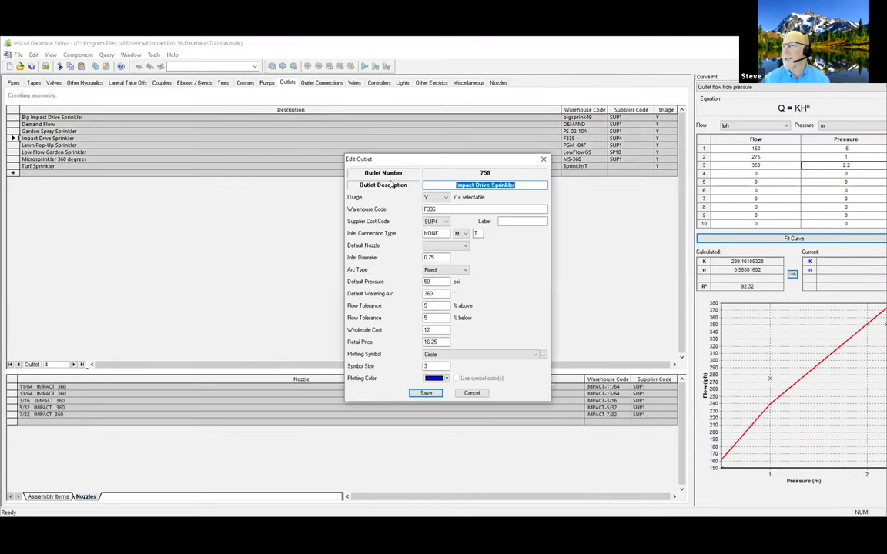
pyautogui.moveTo(422, 160); pyautogui.dragTo(312, 120)
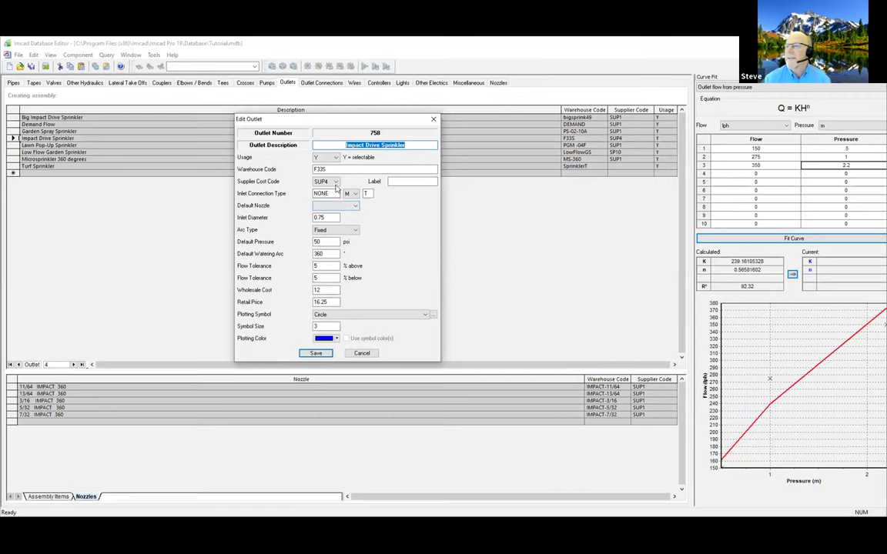
pyautogui.click(339, 206)
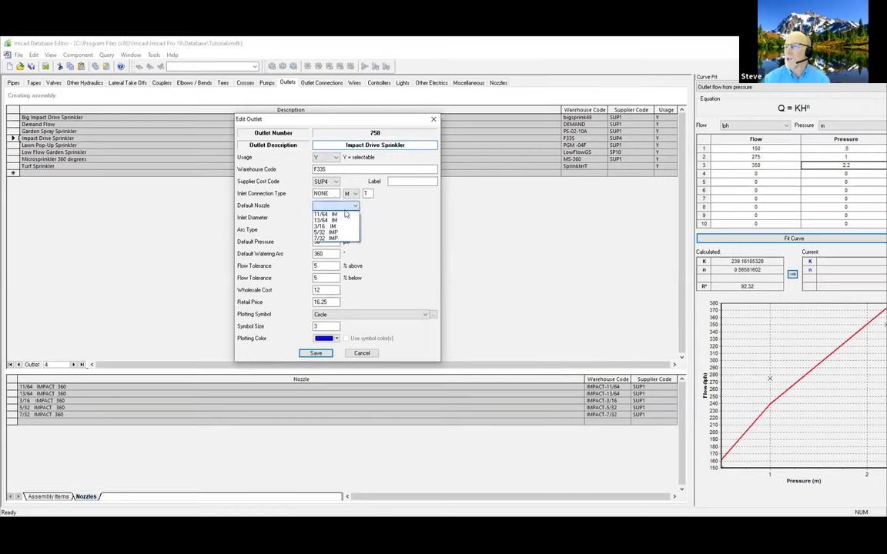
pyautogui.click(338, 220)
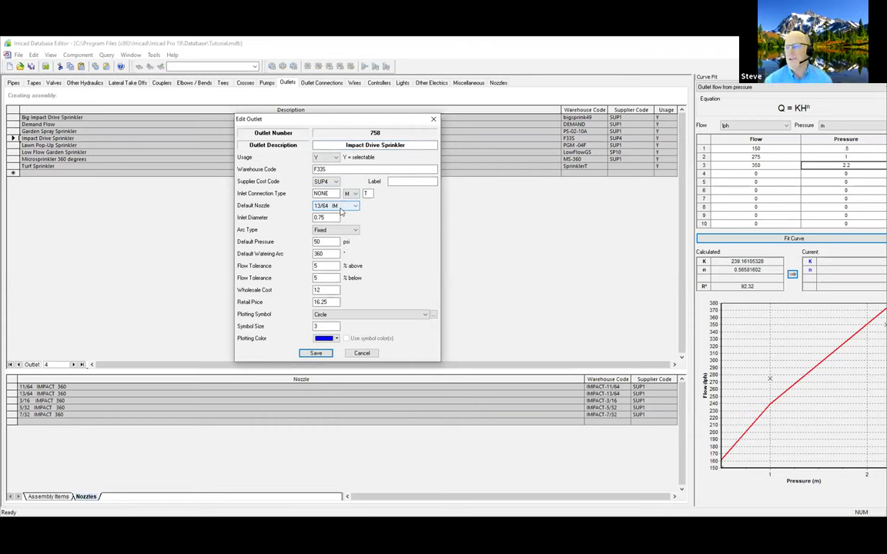
# Try Variable and Matched as the Impact Drive Sprinkler's arc type
pyautogui.click(334, 217)
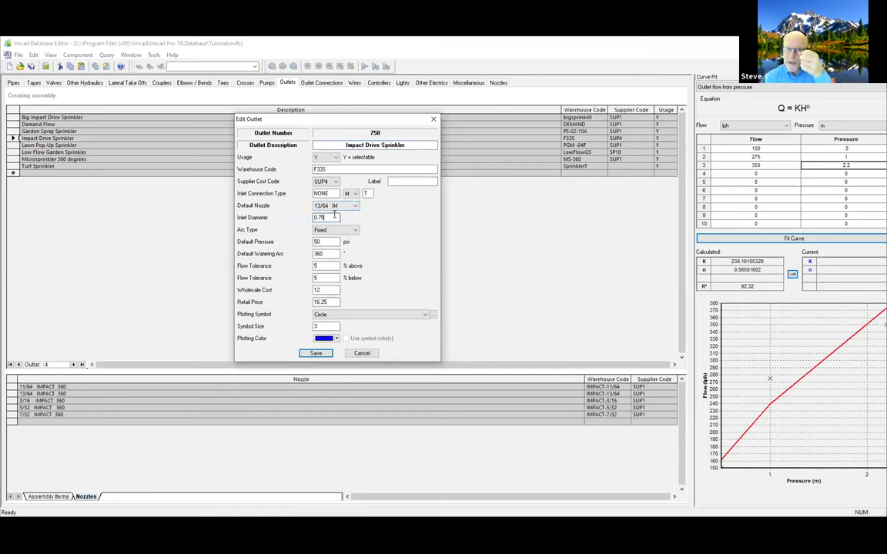
pyautogui.click(333, 230)
pyautogui.click(334, 231)
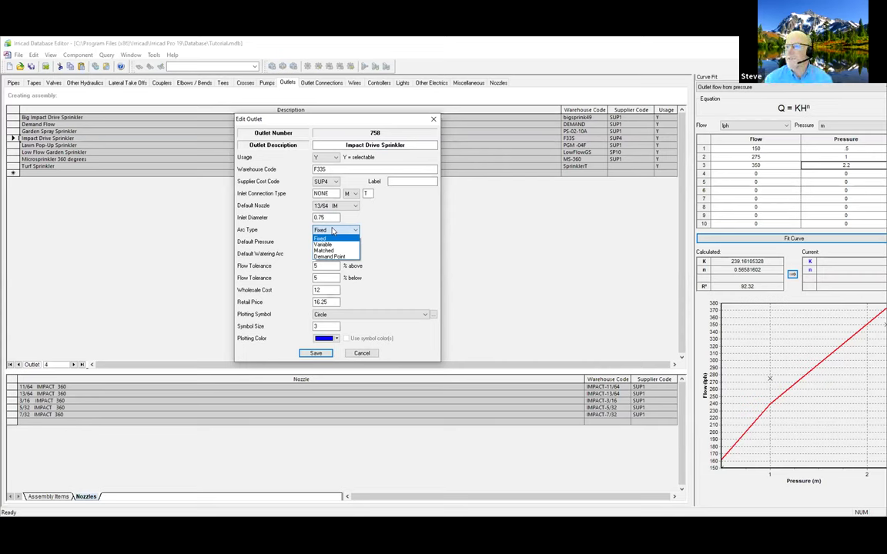
pyautogui.click(331, 243)
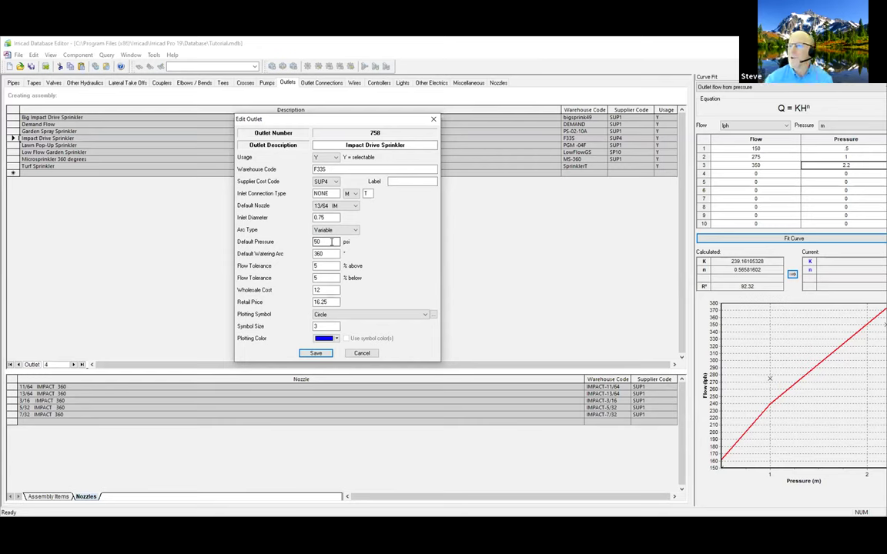
pyautogui.click(337, 230)
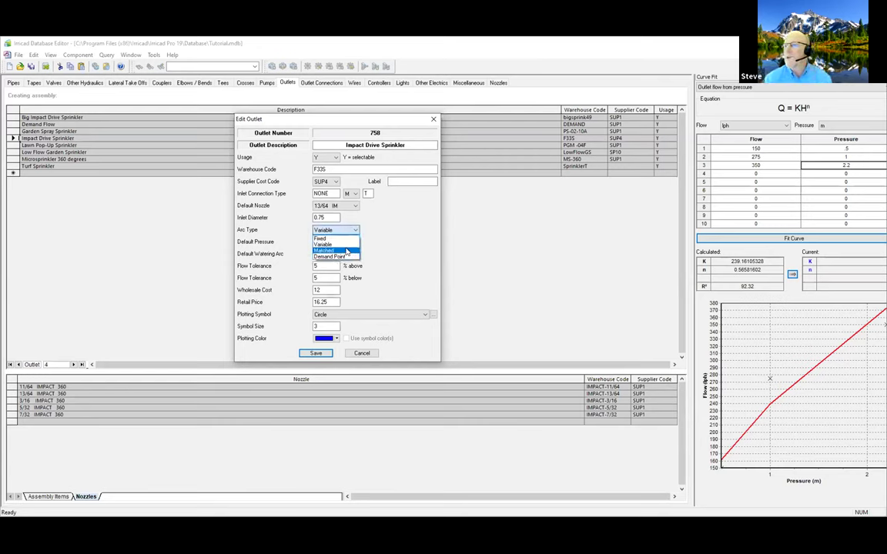
pyautogui.click(347, 251)
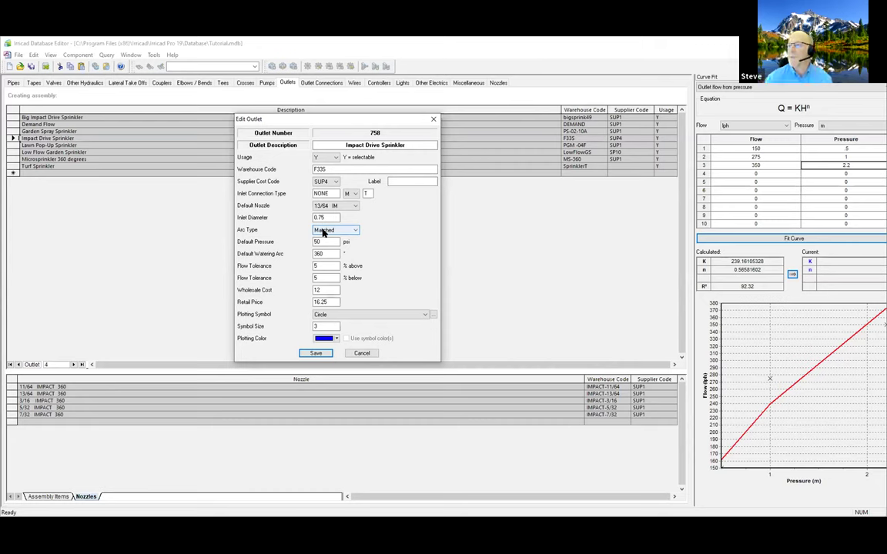
# Try the Demand Point arc type, decline removing the associated nozzles, and set the sprinkler's arc type to Fixed
pyautogui.click(340, 231)
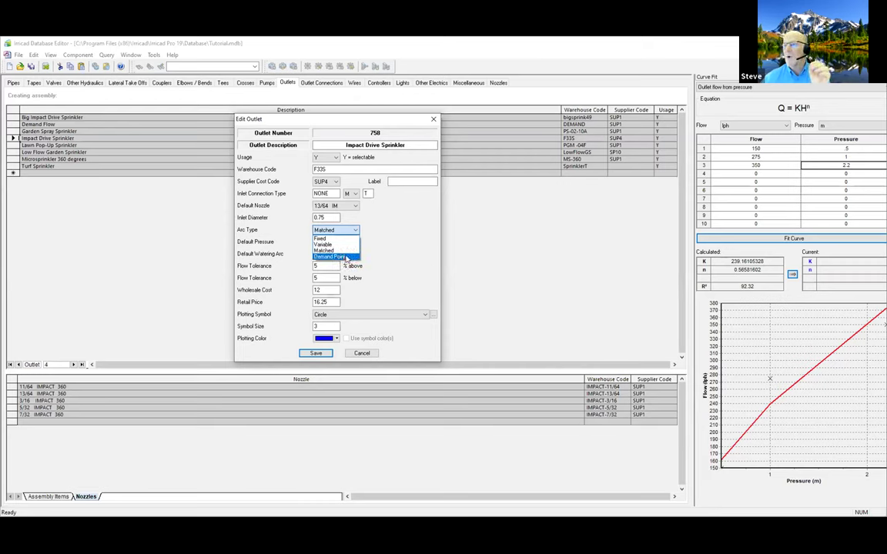
pyautogui.click(346, 257)
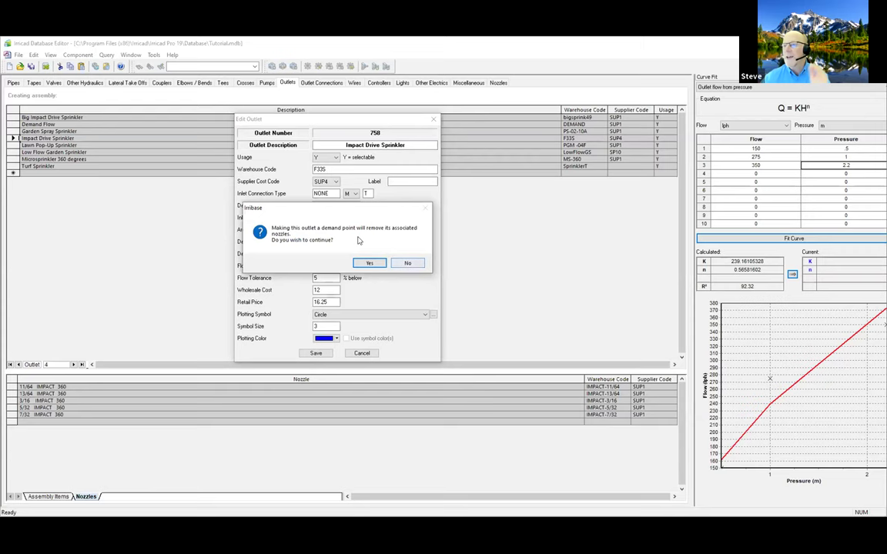
pyautogui.click(408, 264)
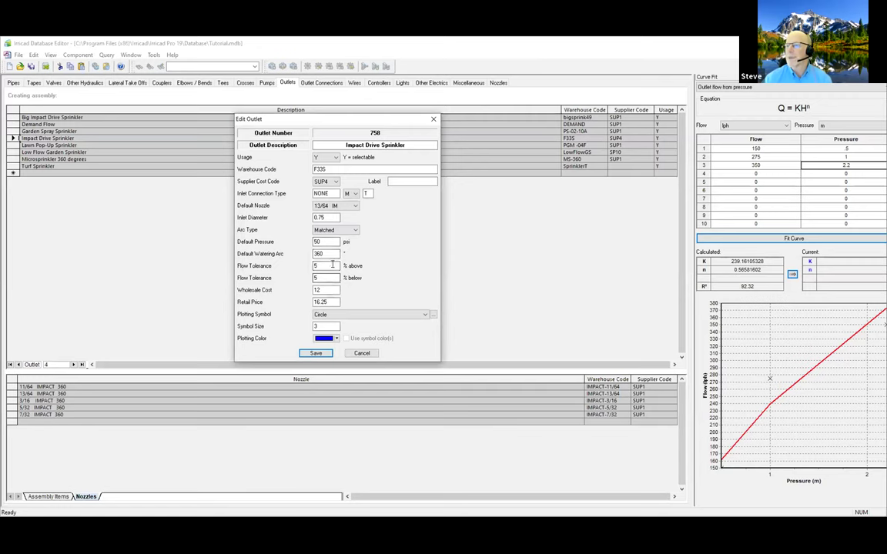
pyautogui.click(354, 229)
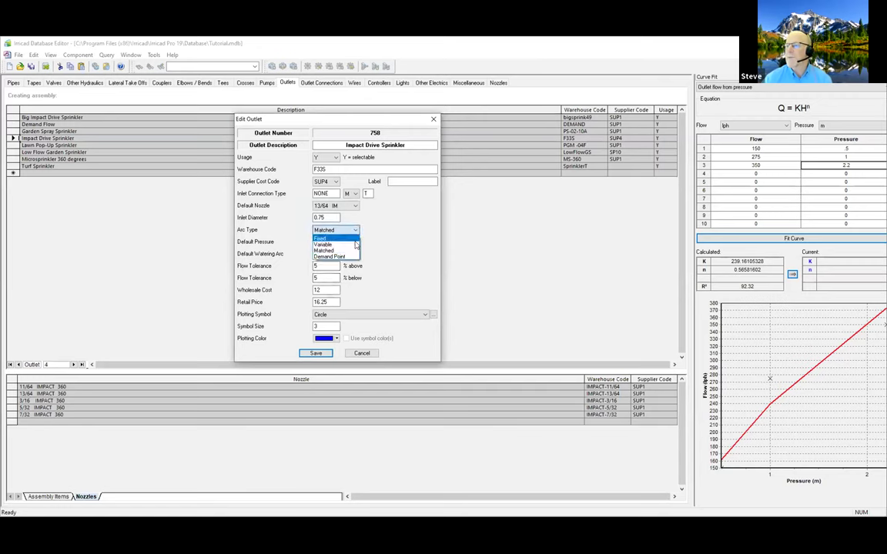
pyautogui.click(321, 238)
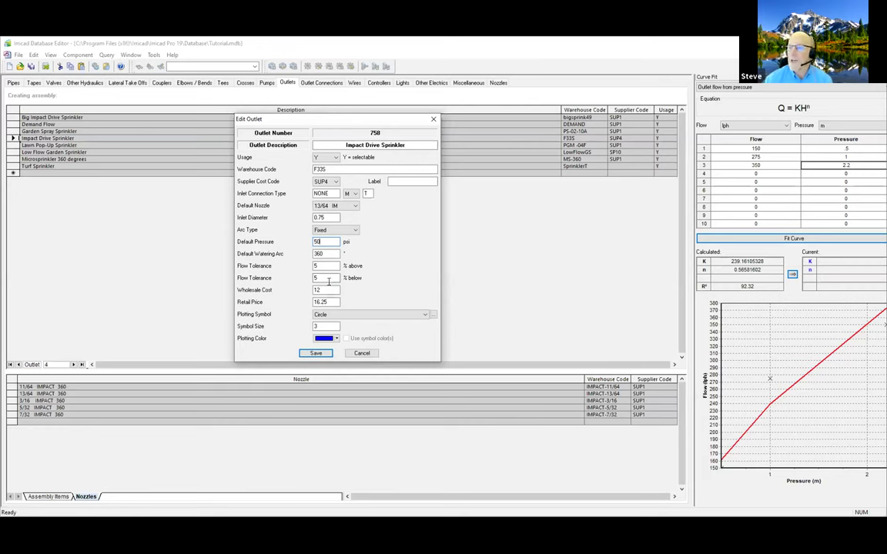
# Review the Impact Drive Sprinkler's plotting symbol choices and symbol size, then close the record without saving
pyautogui.click(356, 316)
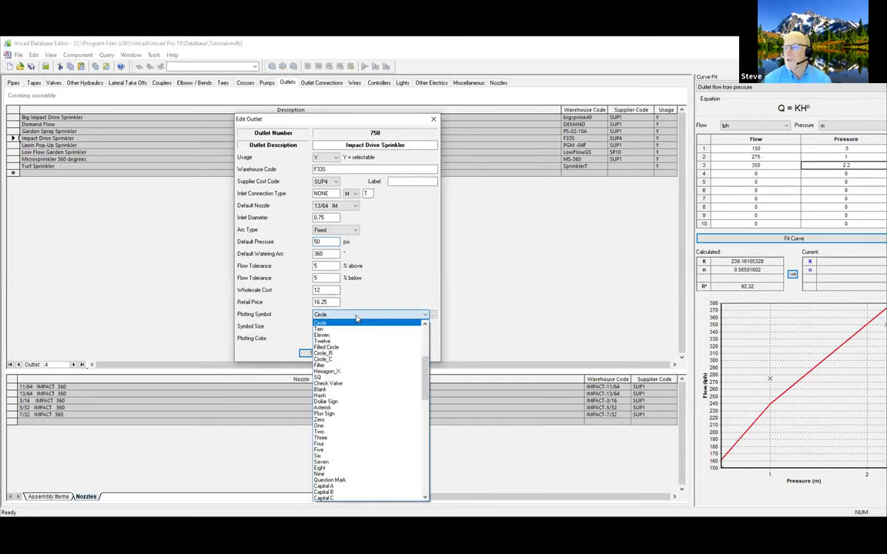
pyautogui.click(367, 324)
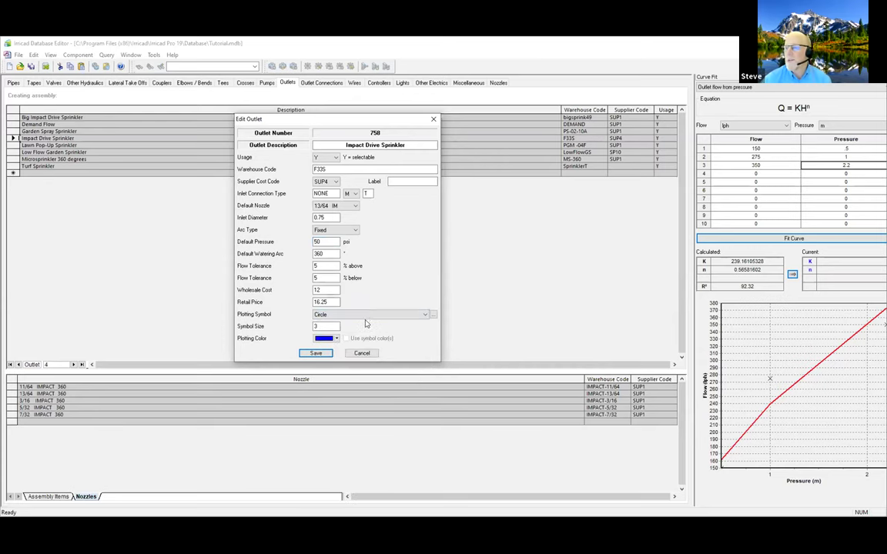
pyautogui.press('Tab')
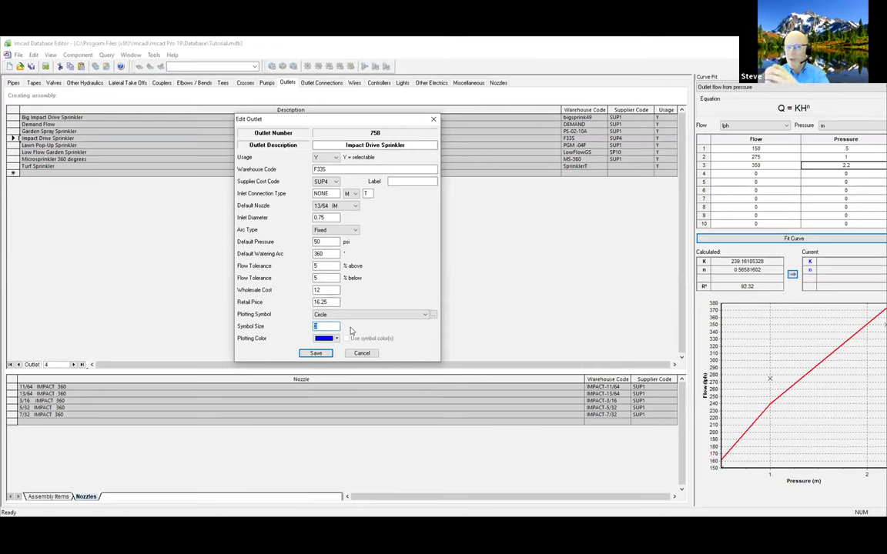
pyautogui.write('3')
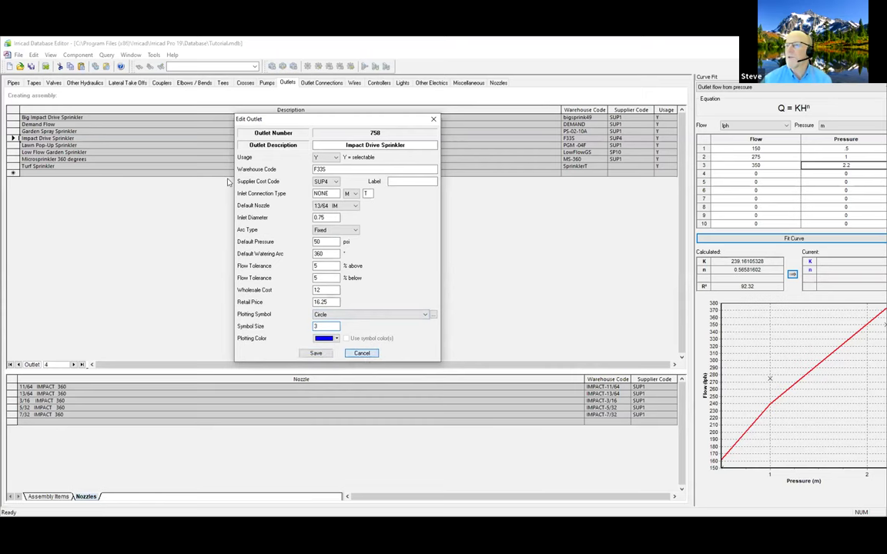
pyautogui.click(362, 352)
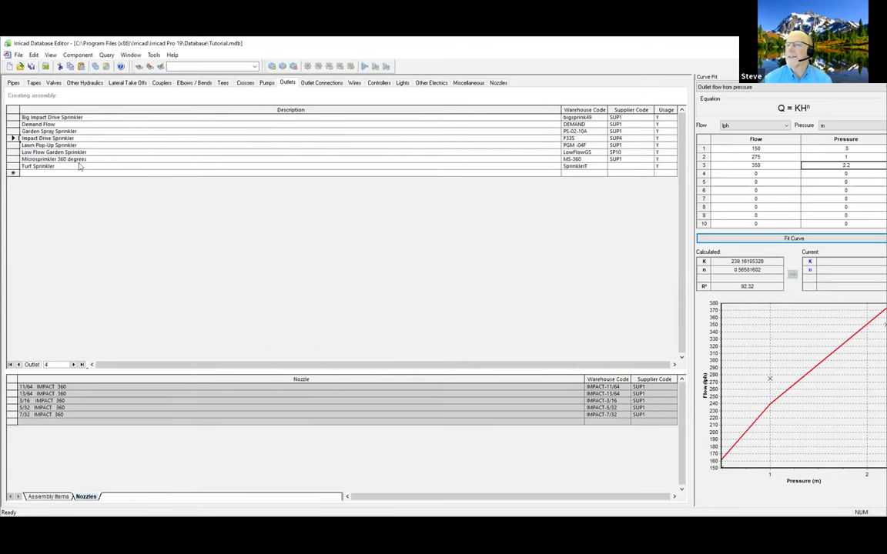
# View the height and equivalent length fields of the 3/4" x 16' galvanized pipe riser outlet connection, then close it without saving
pyautogui.click(316, 84)
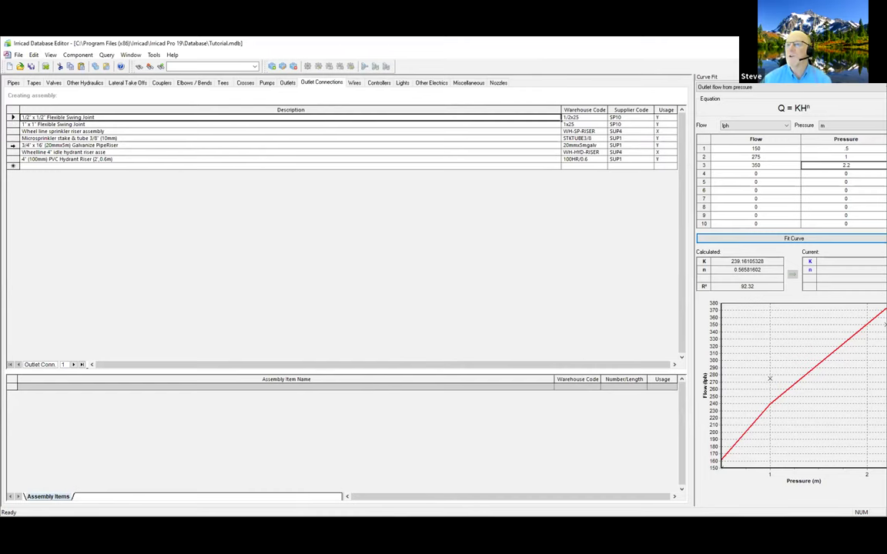
pyautogui.doubleClick(13, 145)
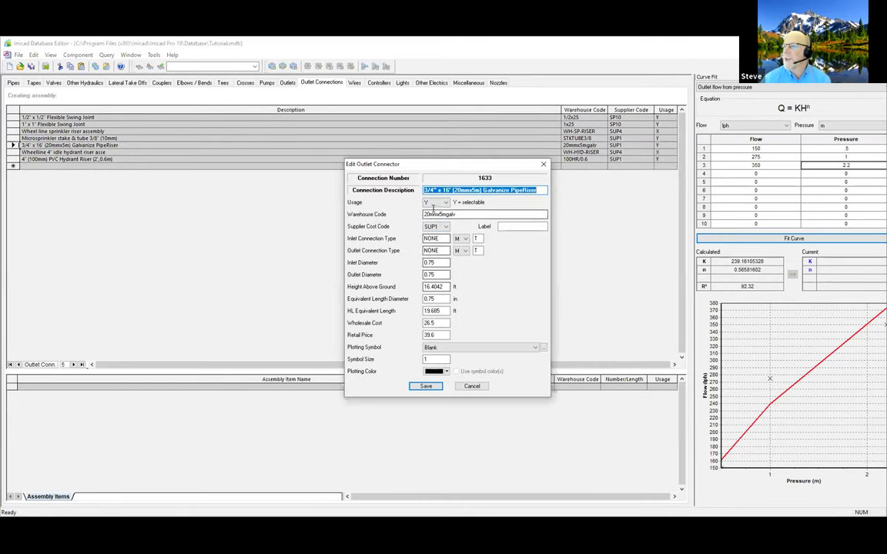
pyautogui.click(445, 287)
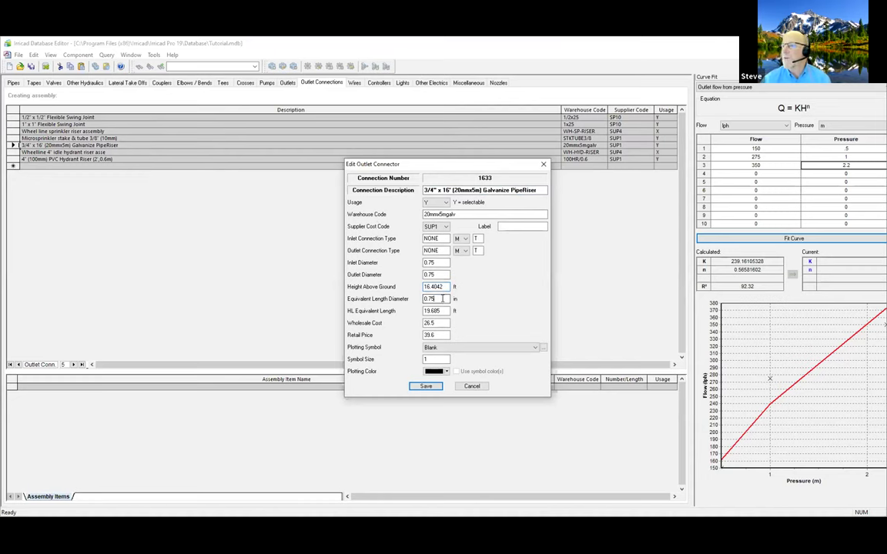
pyautogui.click(445, 299)
pyautogui.click(445, 311)
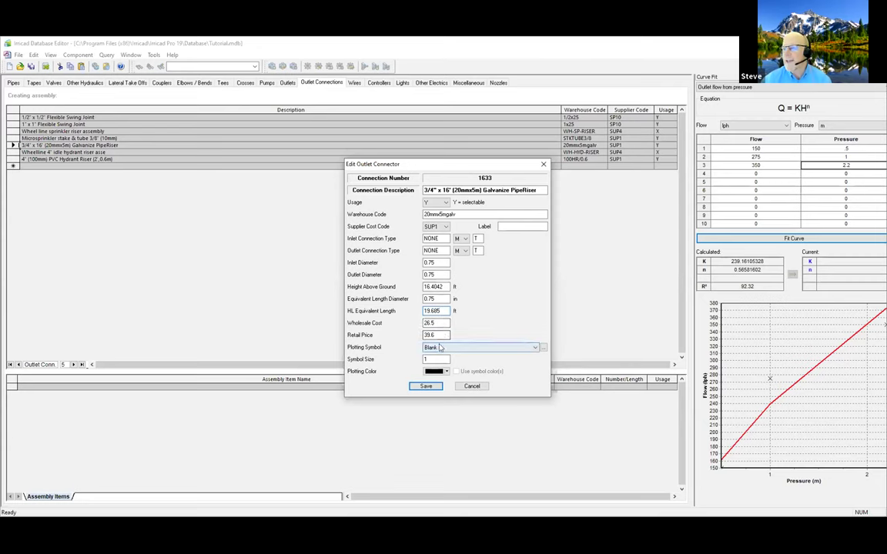
pyautogui.click(472, 386)
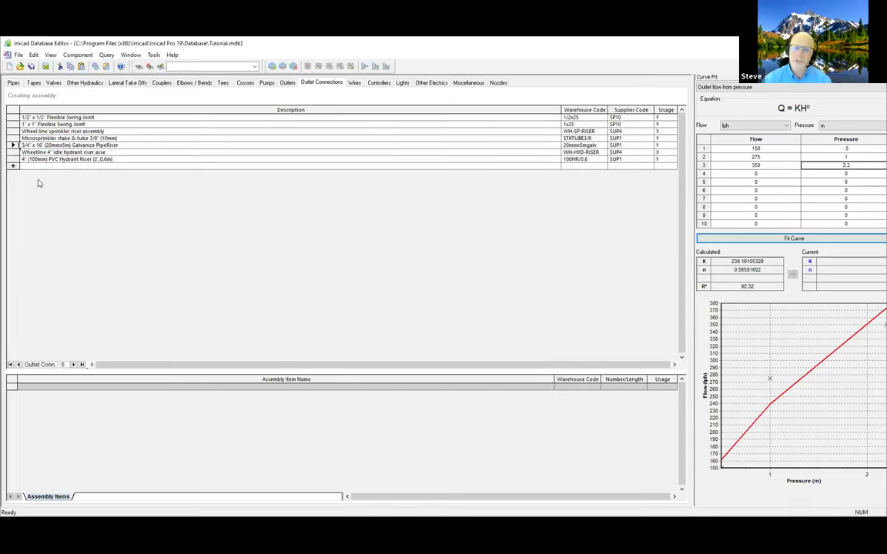
# View the 7 Core Single Strand 0.5 mm2 Wire 7/0.32 record among the wires, then close it without saving
pyautogui.click(355, 83)
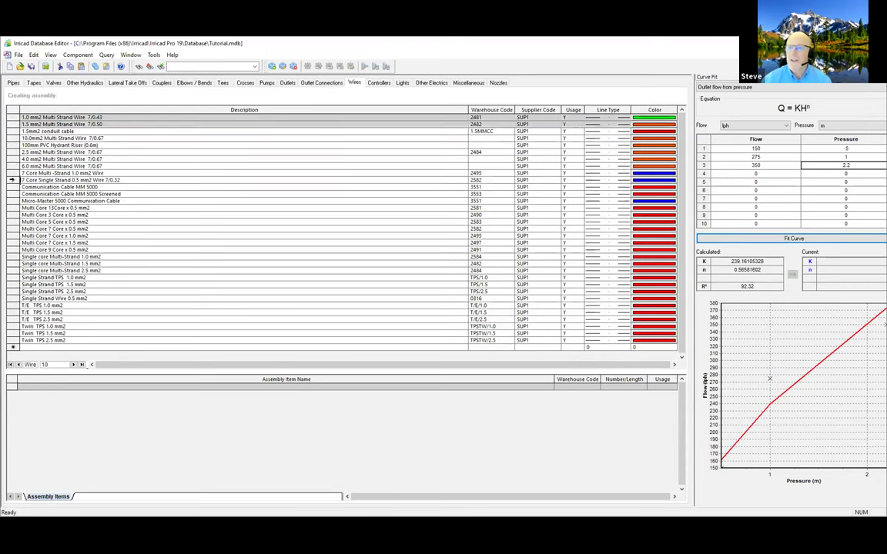
pyautogui.doubleClick(11, 180)
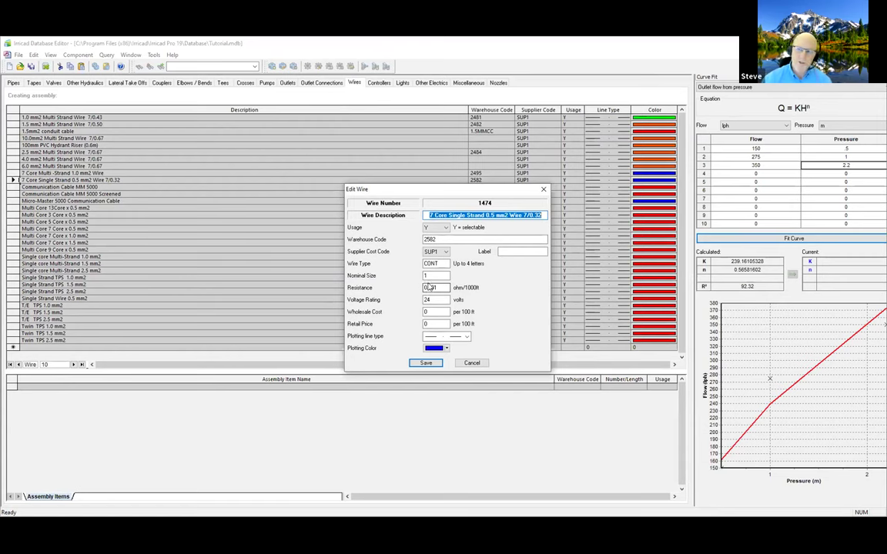
pyautogui.moveTo(438, 187); pyautogui.dragTo(333, 144)
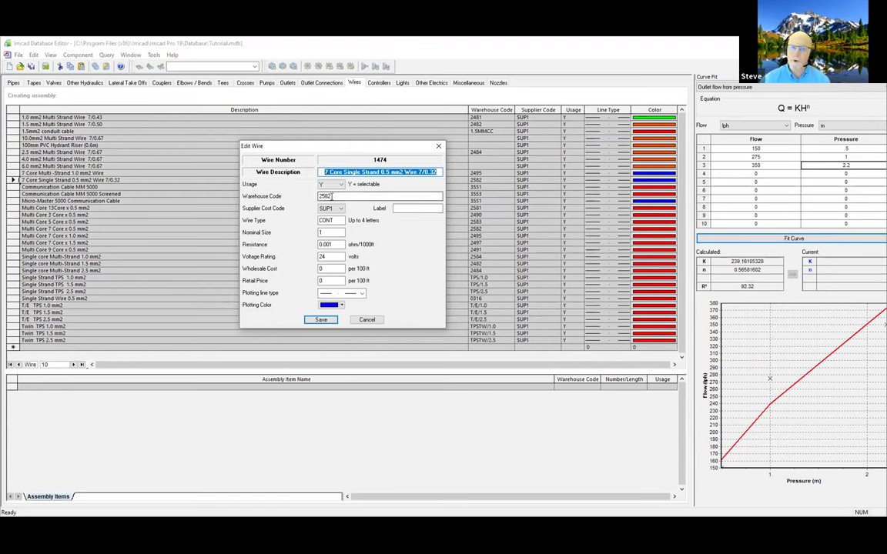
pyautogui.click(368, 321)
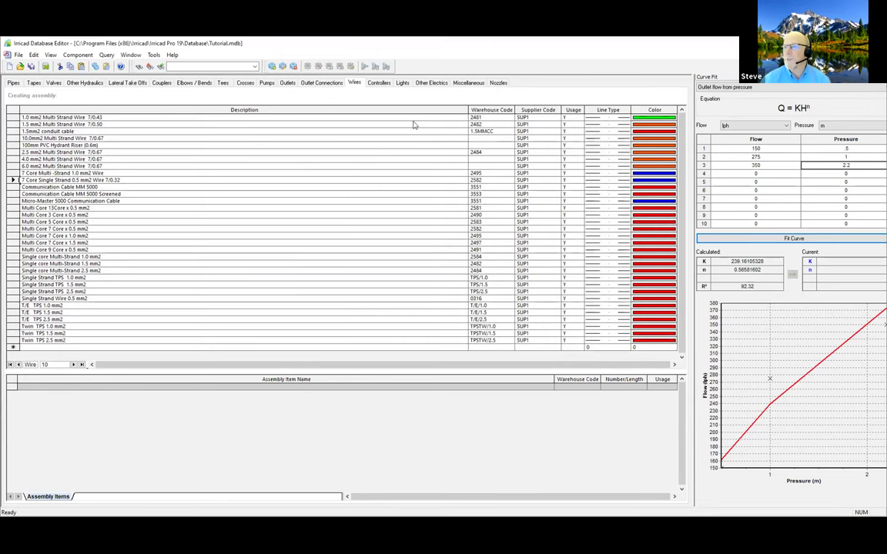
# View the Micro-Master 1000 Plus 15 Stn. AC record among the controllers, then close it without saving
pyautogui.click(378, 83)
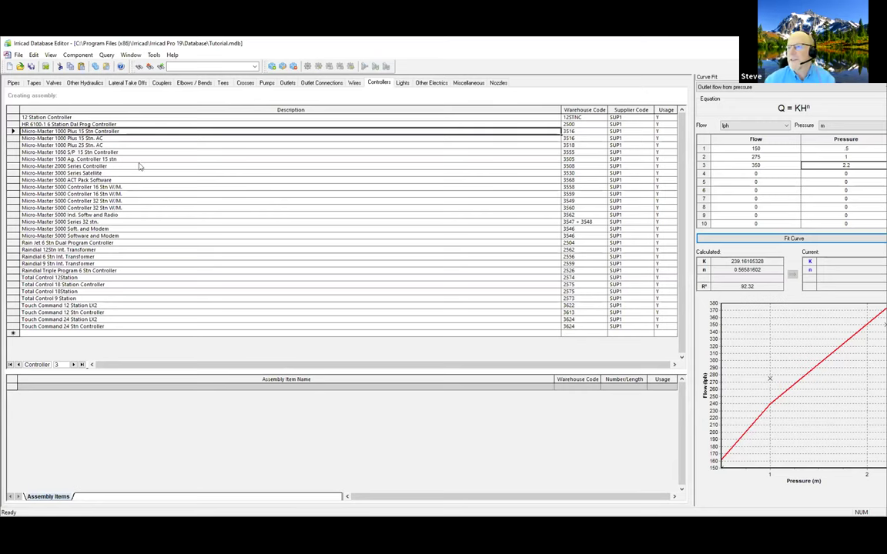
pyautogui.doubleClick(15, 137)
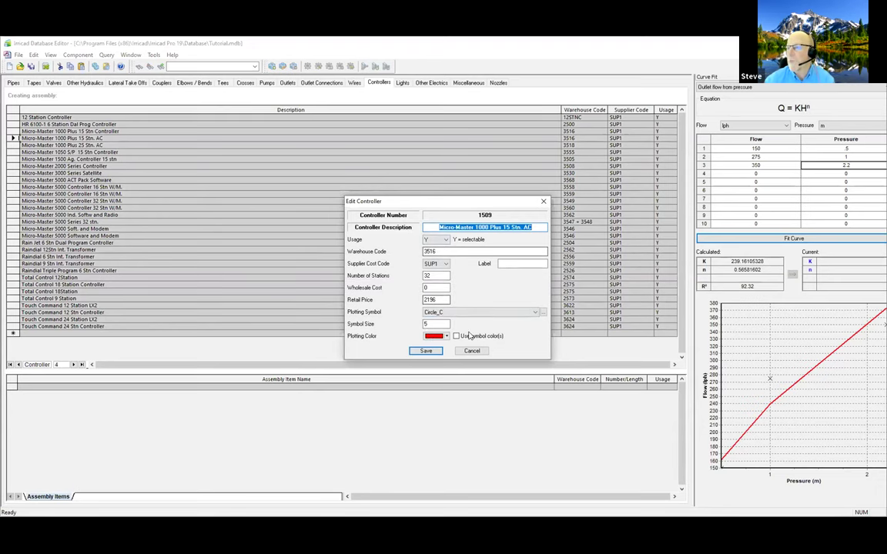
pyautogui.click(471, 351)
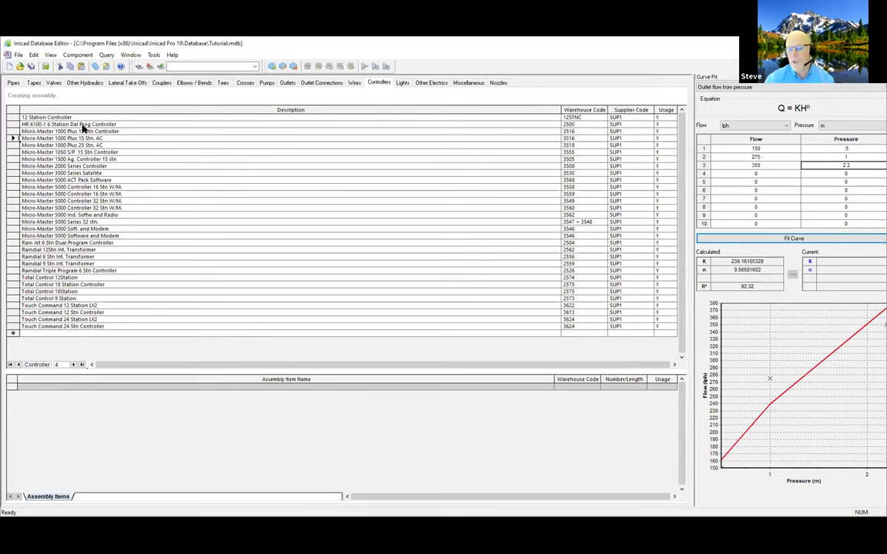
# Permanently delete the controllers from Micro-Master 1050 S/P 15 Stn Controller through Total Control 9 Station
pyautogui.click(10, 152)
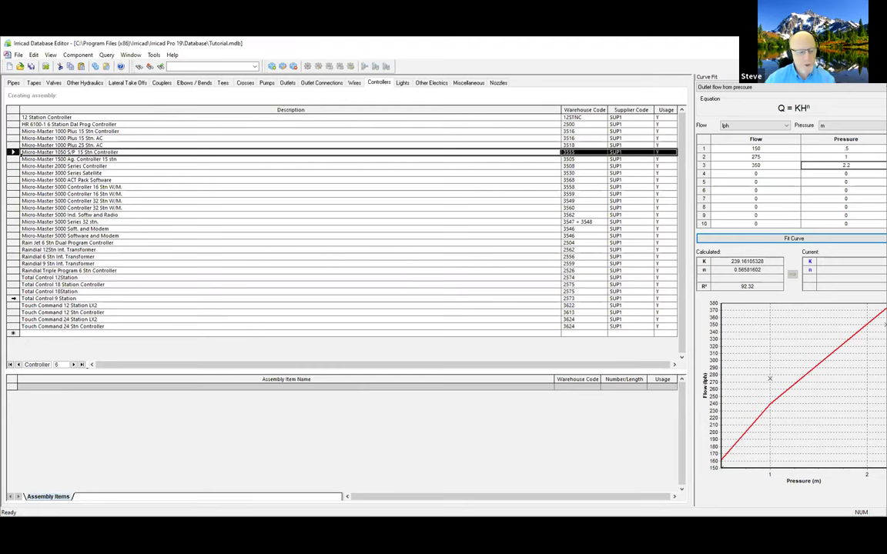
pyautogui.keyDown('shift'); pyautogui.click(13, 298); pyautogui.keyUp('shift')
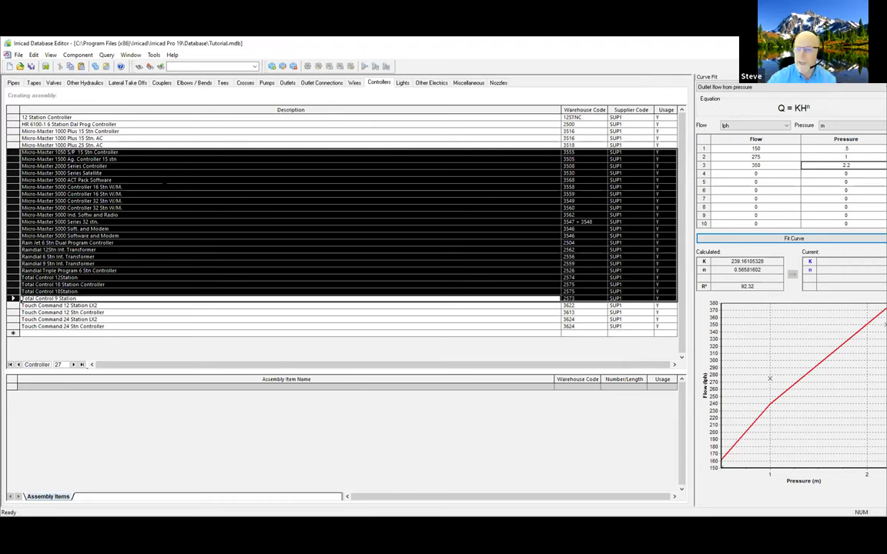
pyautogui.press('Delete')
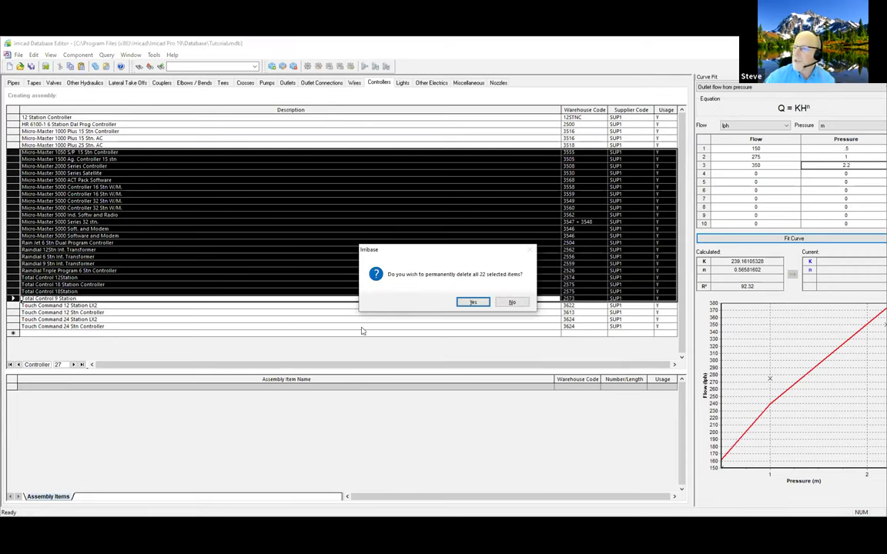
pyautogui.click(475, 302)
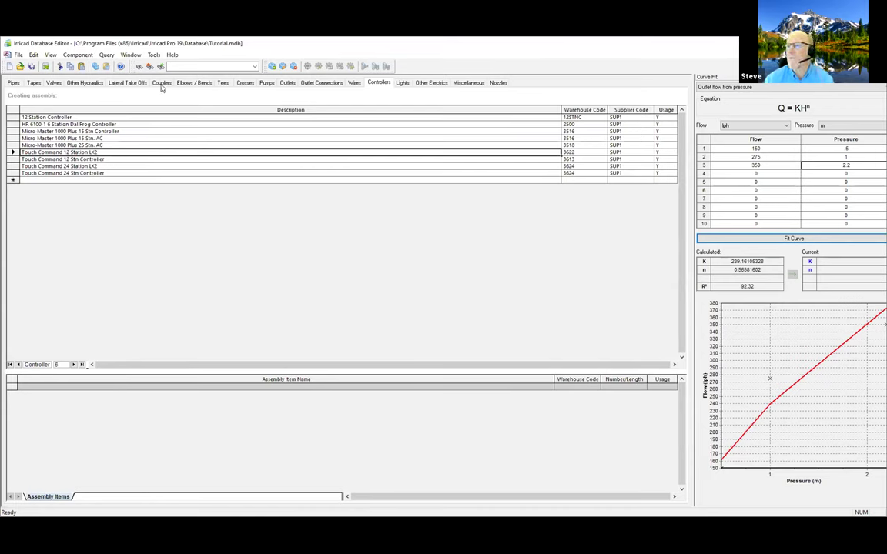
# Look over the lights, then view the Scotchlok Gel Connector record among the other electrics and close it without saving
pyautogui.click(401, 83)
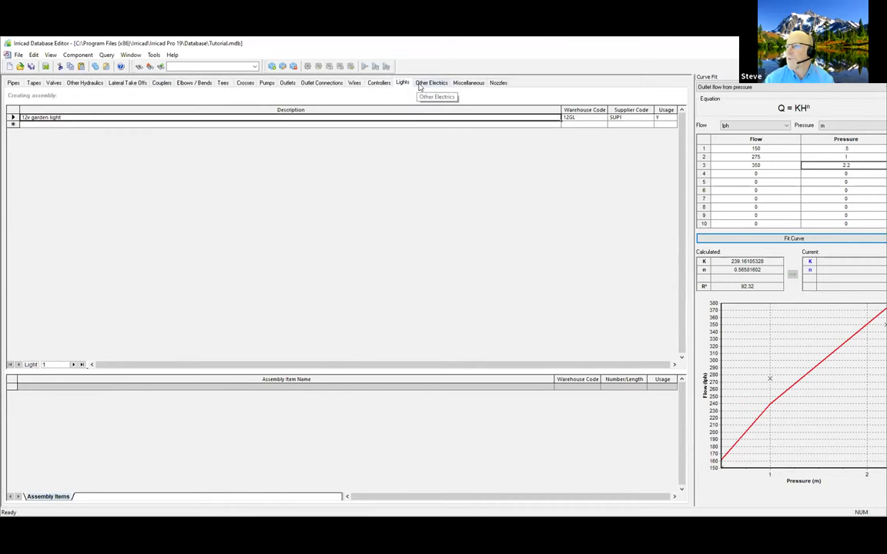
pyautogui.click(429, 84)
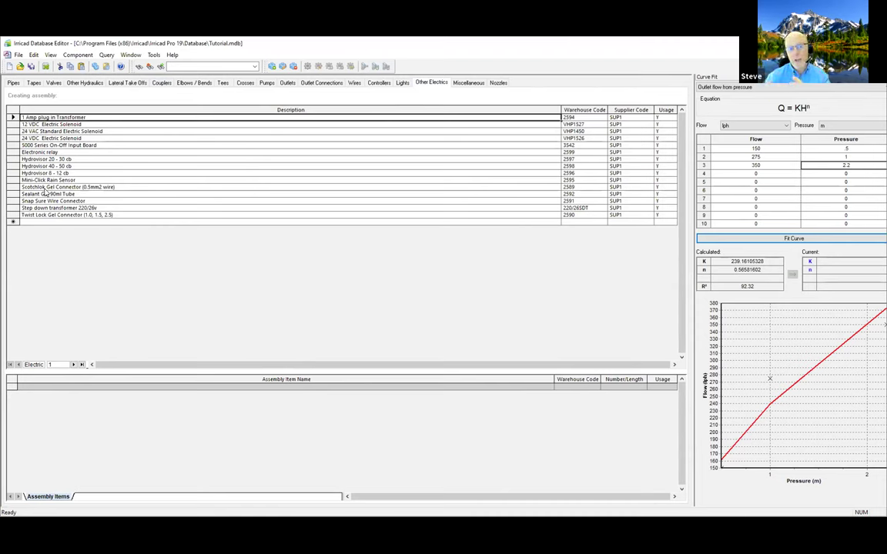
pyautogui.click(13, 165)
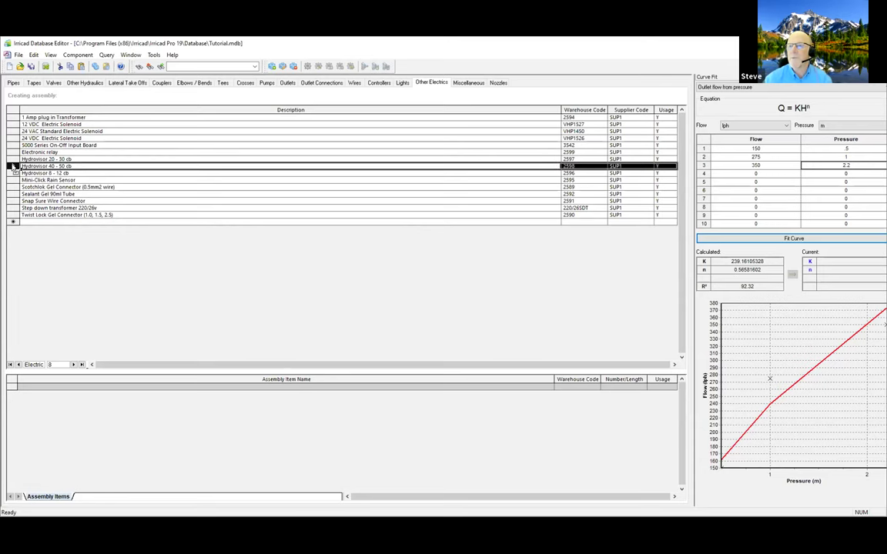
pyautogui.click(11, 187)
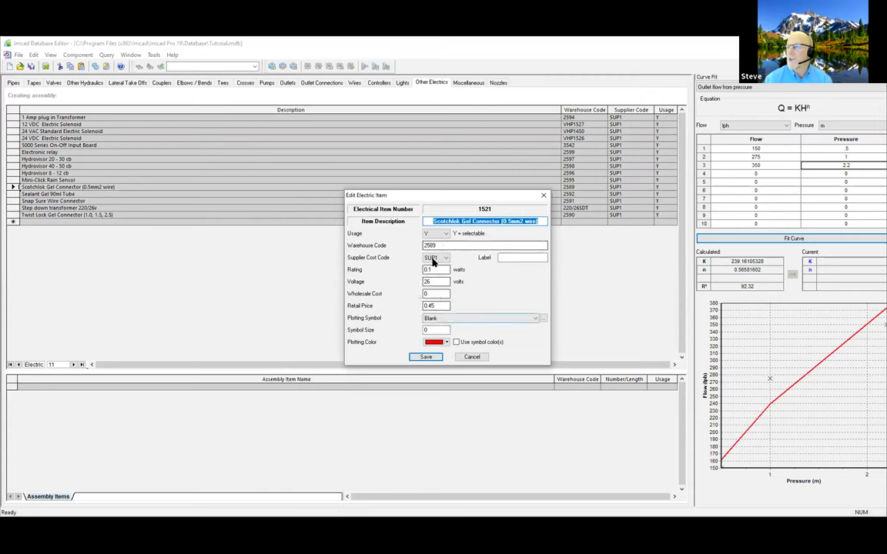
pyautogui.moveTo(425, 199); pyautogui.dragTo(418, 191)
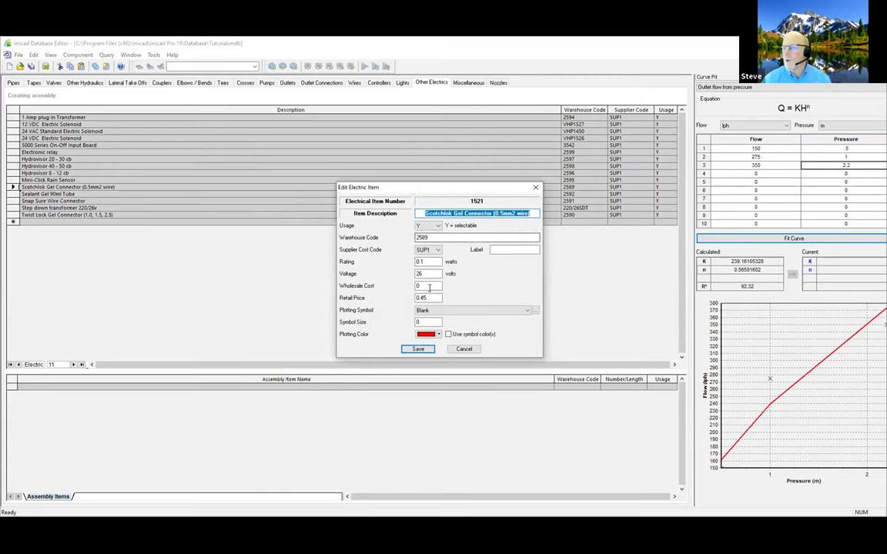
pyautogui.click(464, 349)
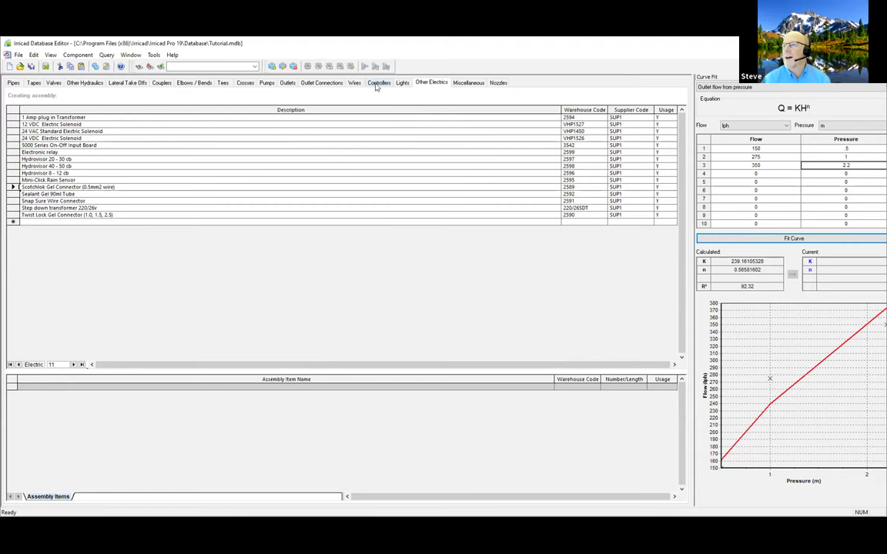
# View the 25mm Gasket for Full Face Flange 825 record among the miscellaneous items, then close it without saving
pyautogui.click(467, 83)
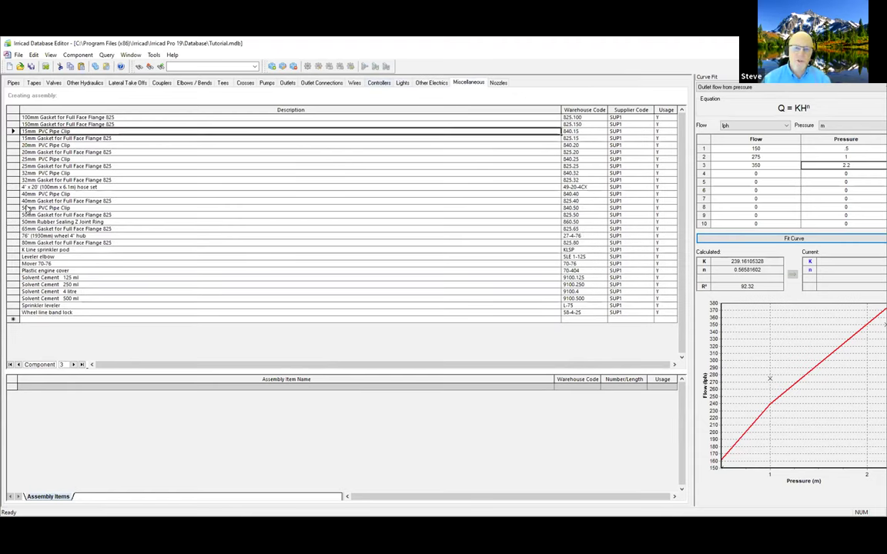
pyautogui.click(12, 165)
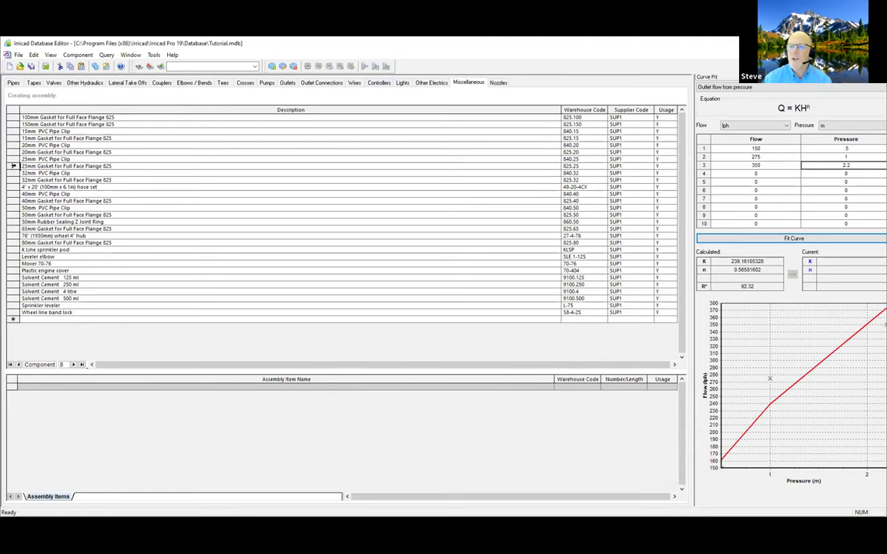
pyautogui.doubleClick(12, 165)
pyautogui.moveTo(386, 213); pyautogui.dragTo(341, 187)
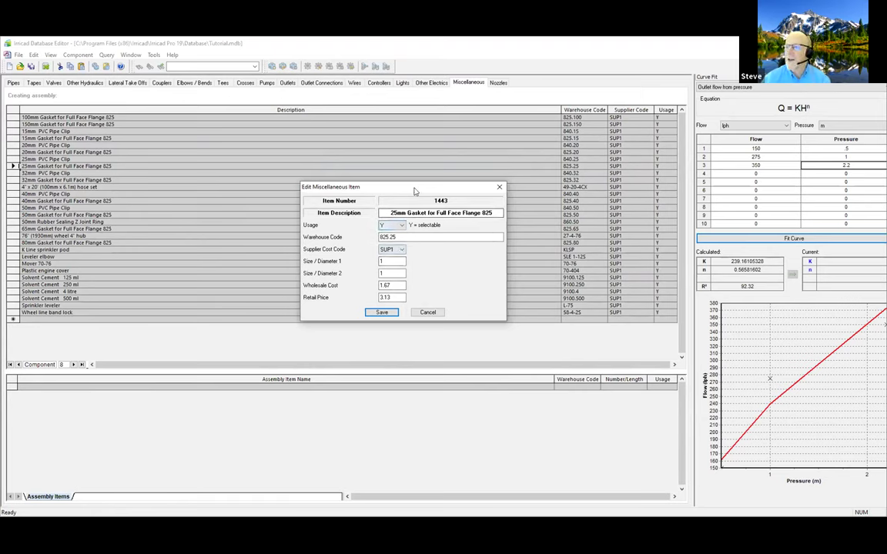
pyautogui.click(424, 313)
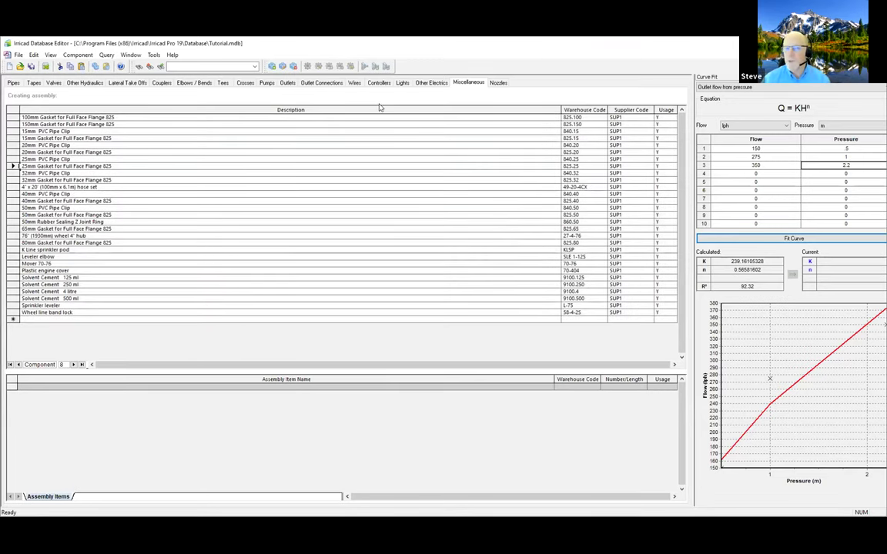
# Open the 3.9mm nozzle record, set the curve fit to Outlet wetted radius from pressure, and close the record without saving
pyautogui.click(497, 84)
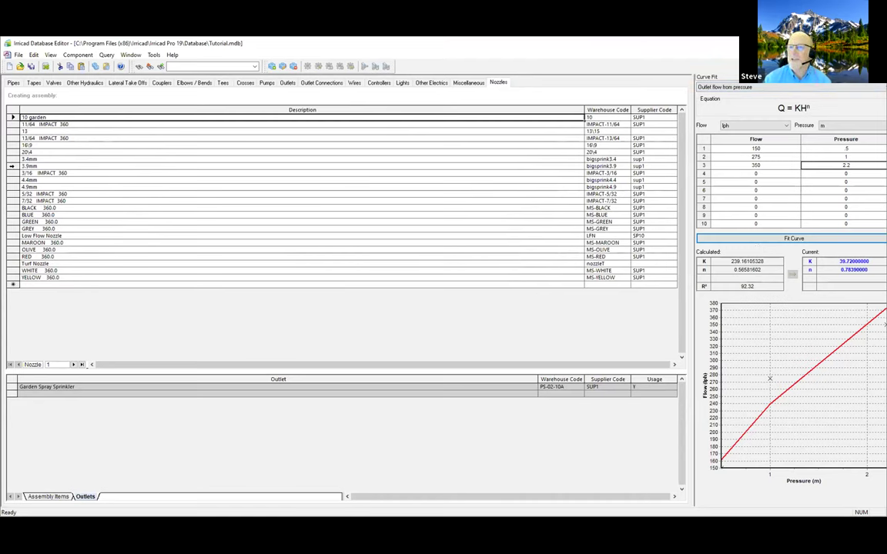
pyautogui.click(12, 165)
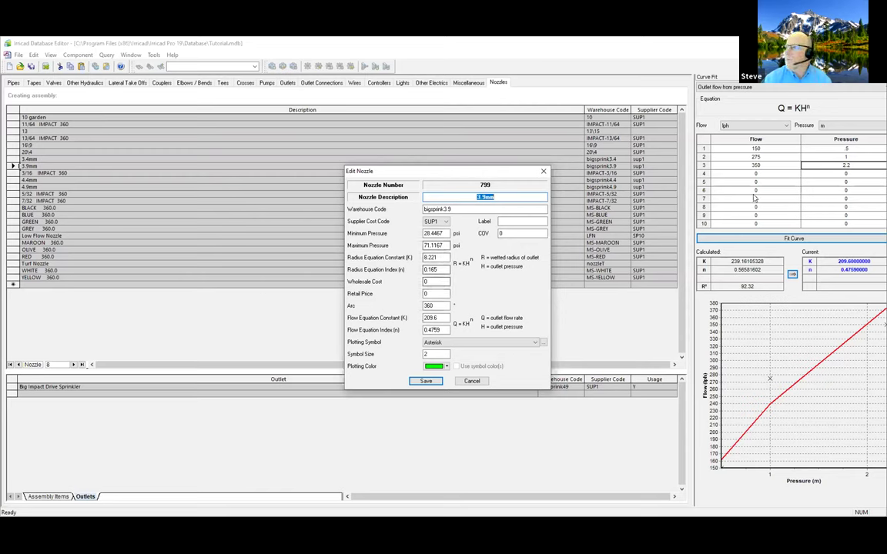
pyautogui.click(763, 87)
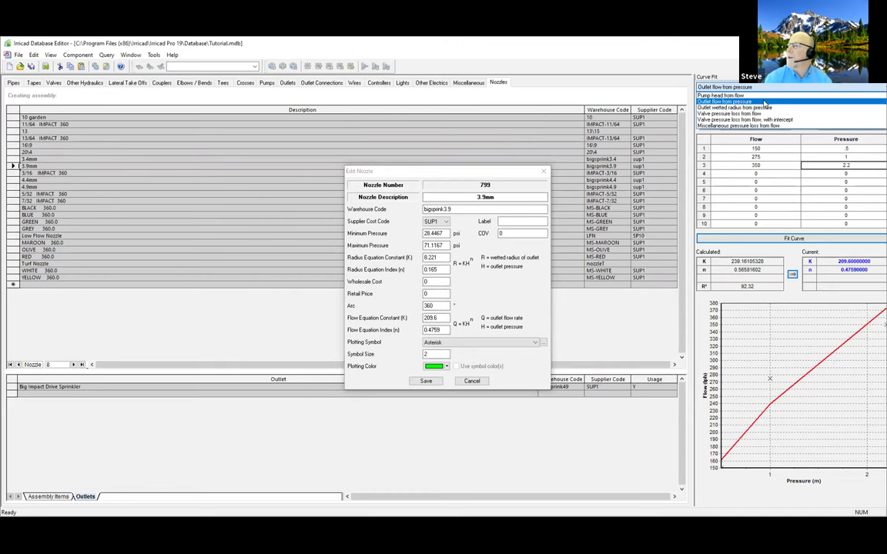
pyautogui.click(763, 108)
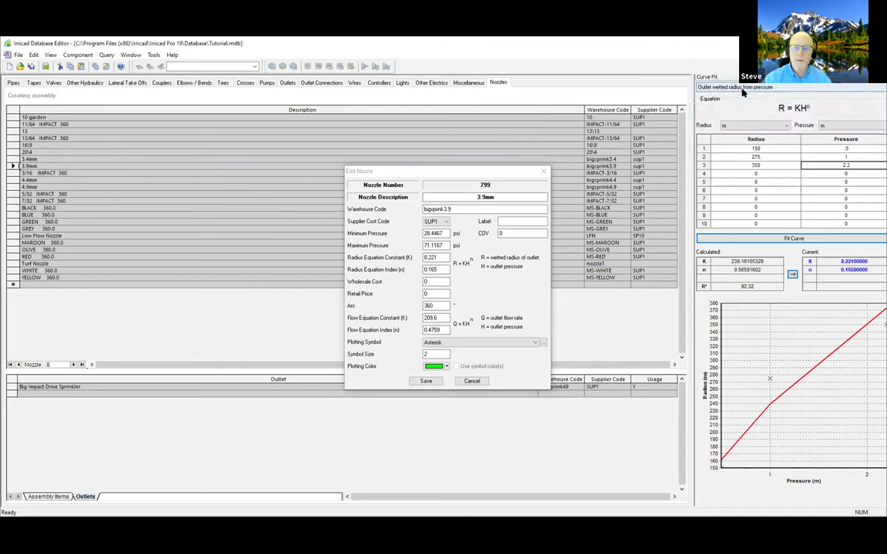
pyautogui.click(437, 305)
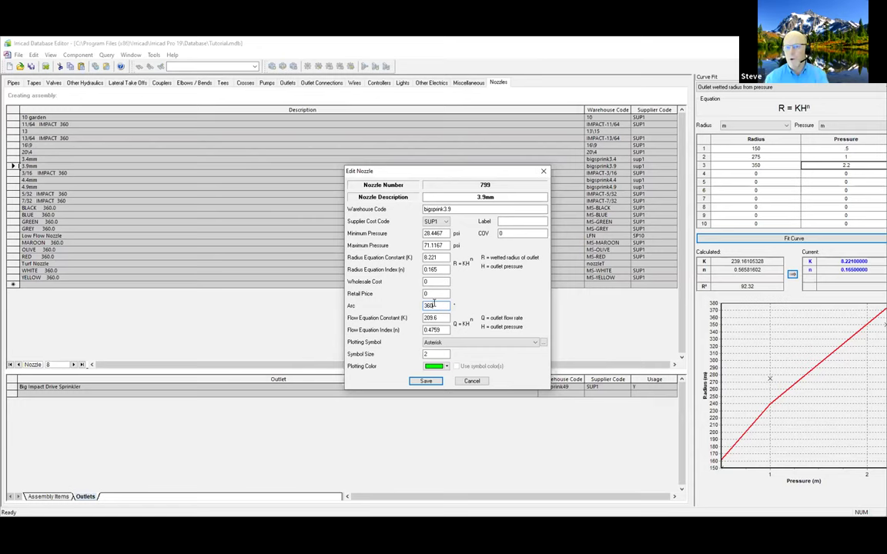
pyautogui.click(472, 381)
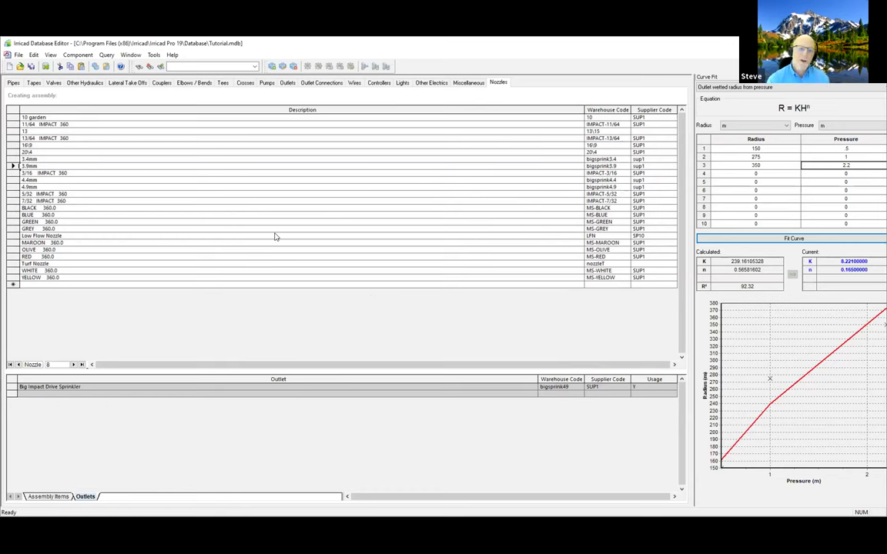